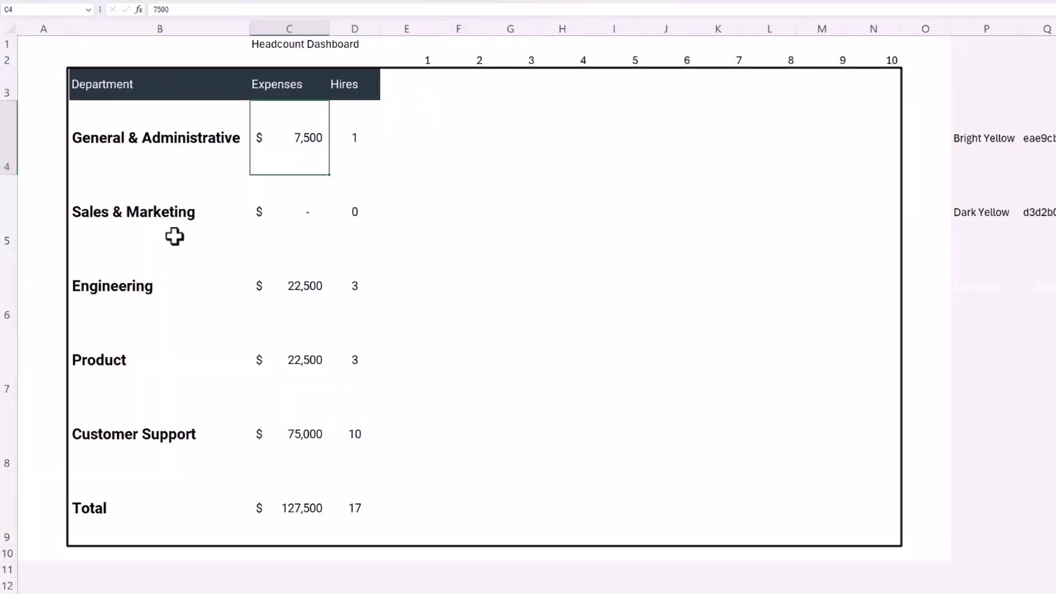
Step: Remove all borders from the dashboard table, then snip the finished dashboard to the clipboard
left_click_drag(173, 236, 173, 236)
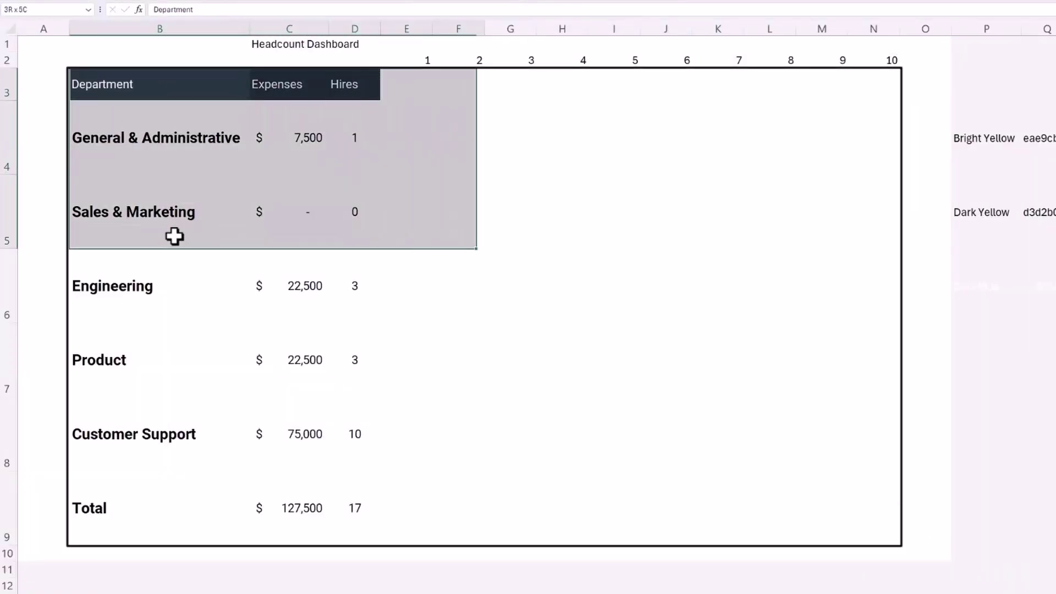
key("shift+Down")
key("shift+Down")
key("shift+Down")
key("shift+Down")
key("shift+Right")
key("shift+Right")
key("shift+Right")
key("shift+Right")
key("shift+Right")
key("shift+Right")
key("shift+Right")
key("shift+Right")
key("alt+h")
key("b")
key("n")
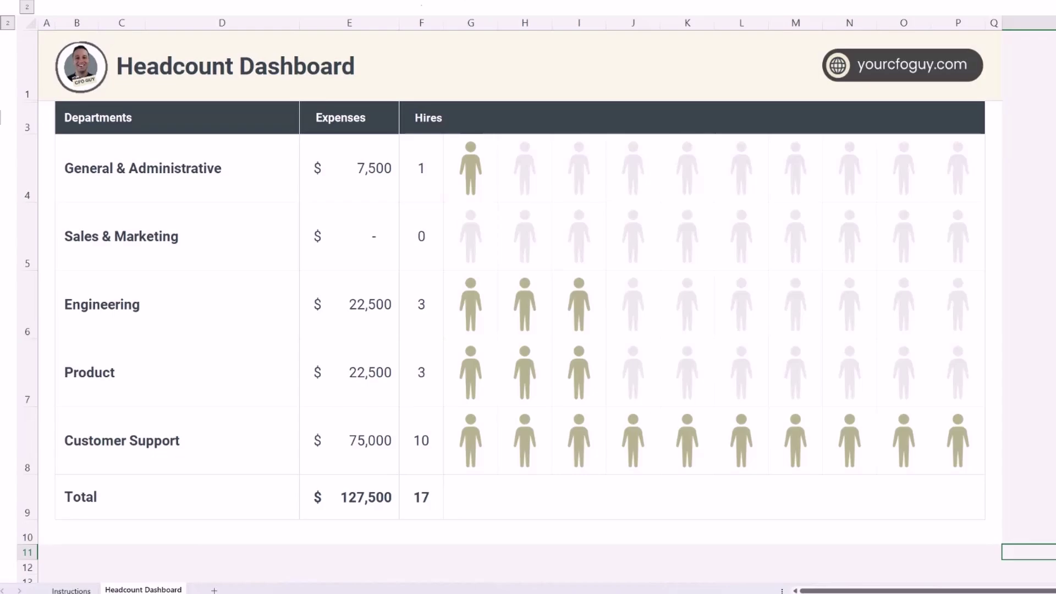
key("super+shift+s")
left_click_drag(1002, 547, 18, 16)
Step: In the new workbook, enter the title 'Headcount Dashboard' in cell C2
left_click(577, 63)
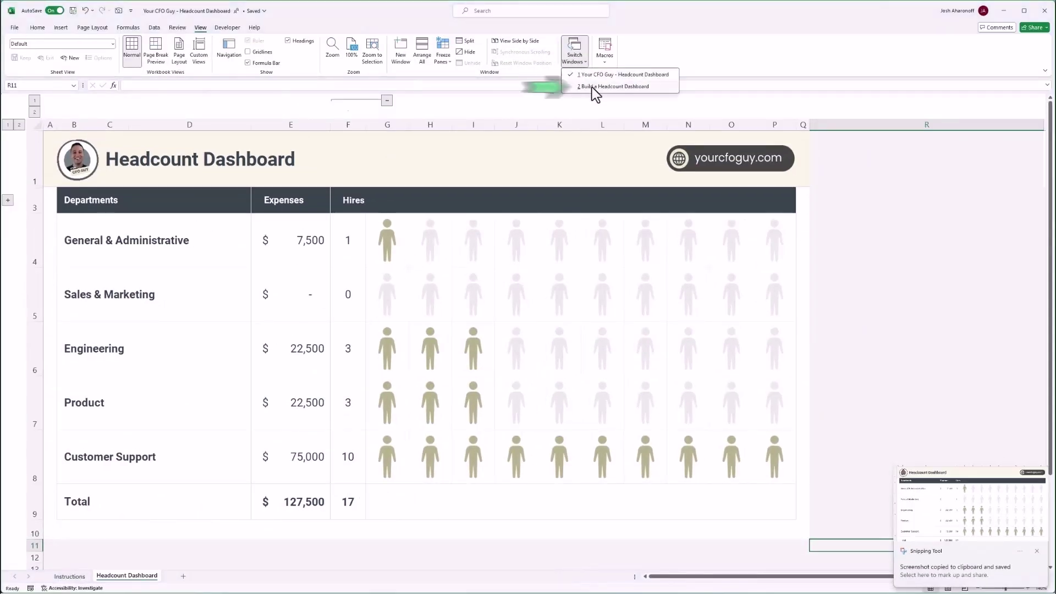
left_click(611, 86)
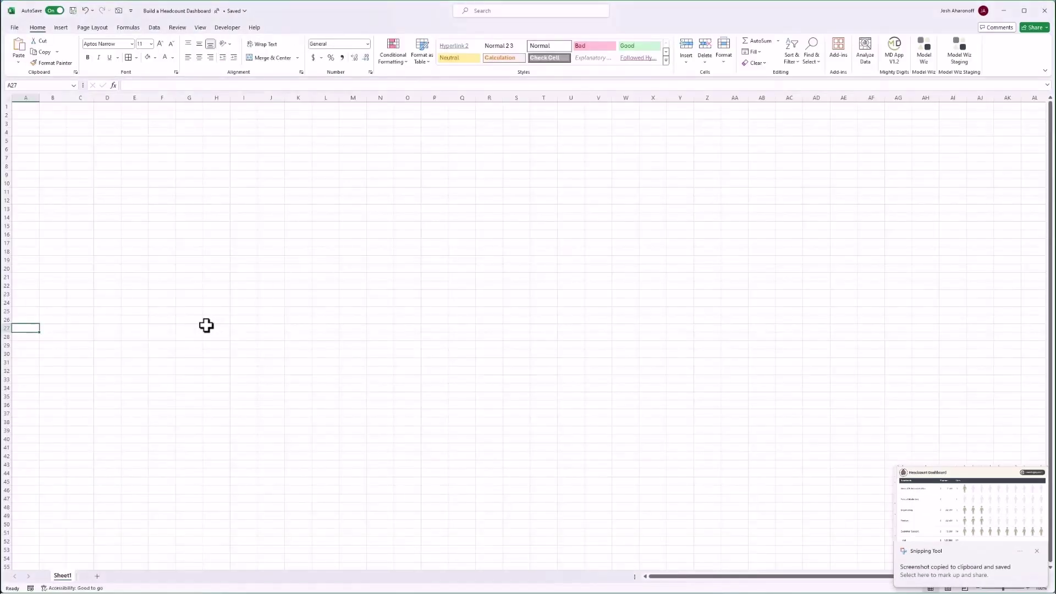
left_click(80, 115)
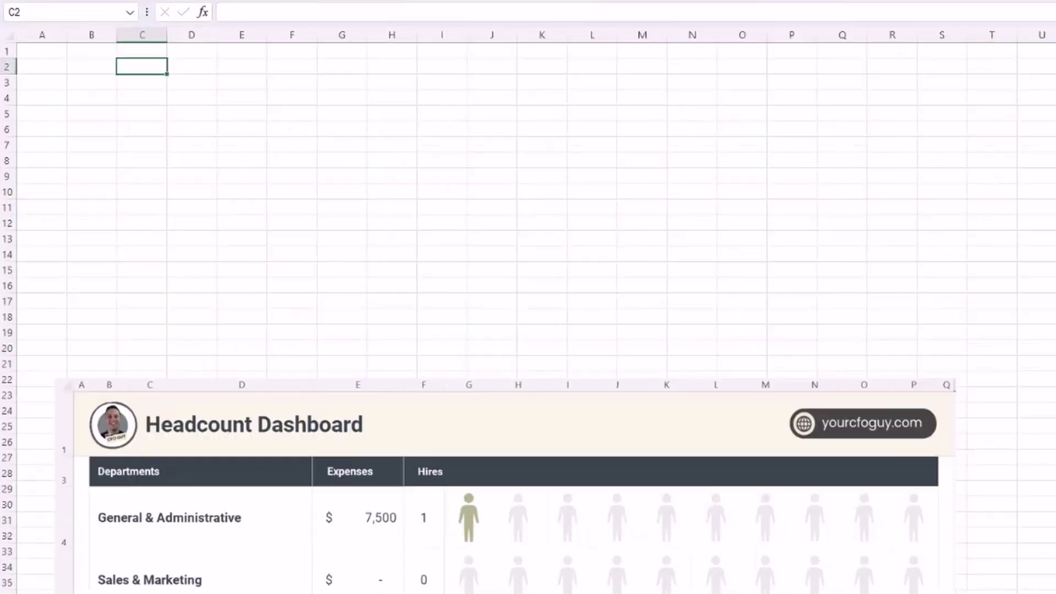
type("Headcount Dashboard")
key("Return")
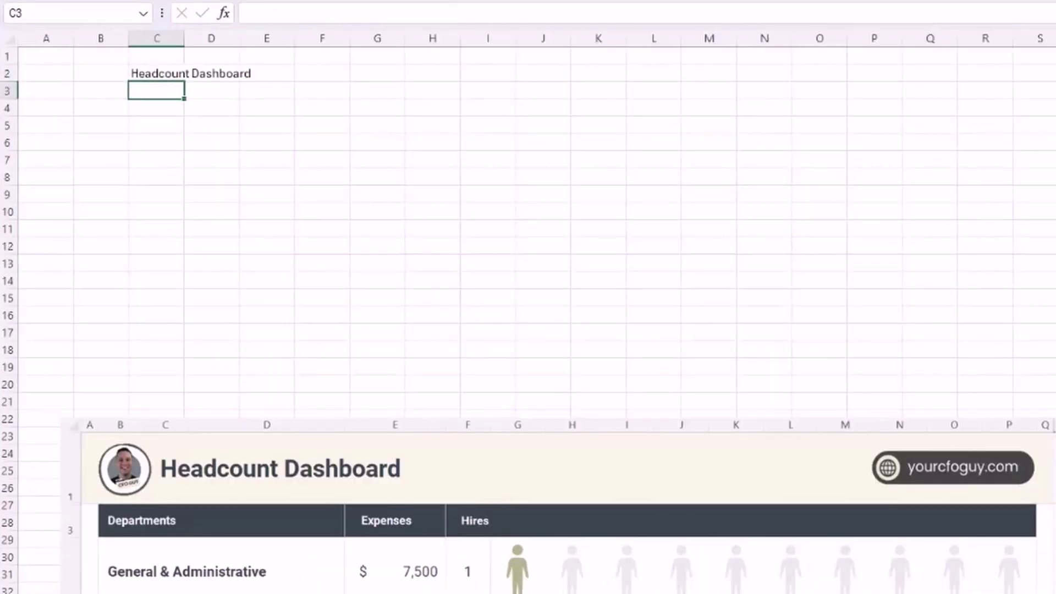
Step: Enter the headers Department, Expenses and Hires across B3:D3
left_click(101, 90)
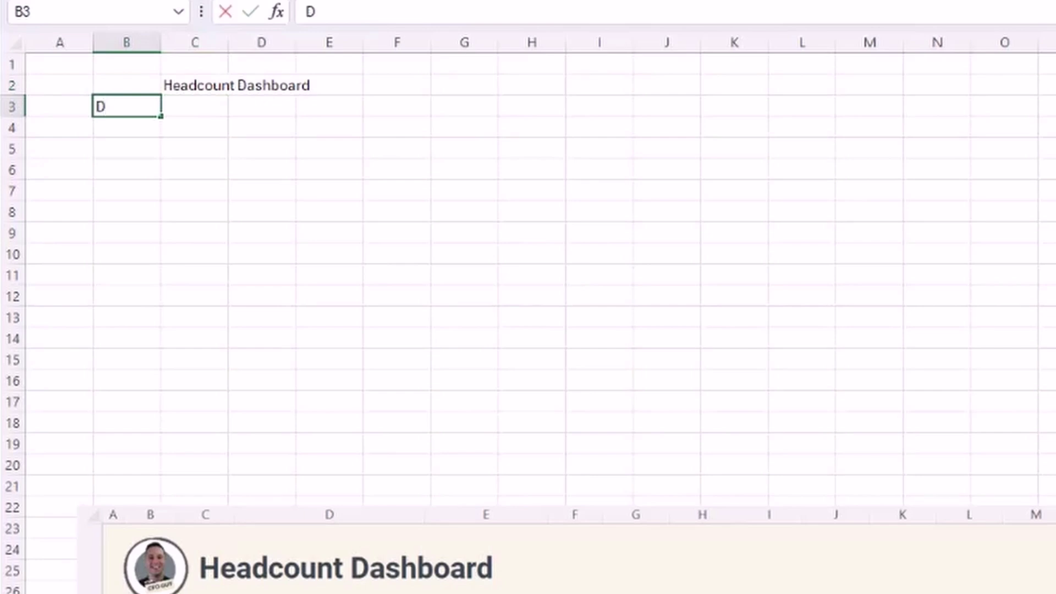
key("Tab")
type("Exp")
key("Tab")
type("Hire")
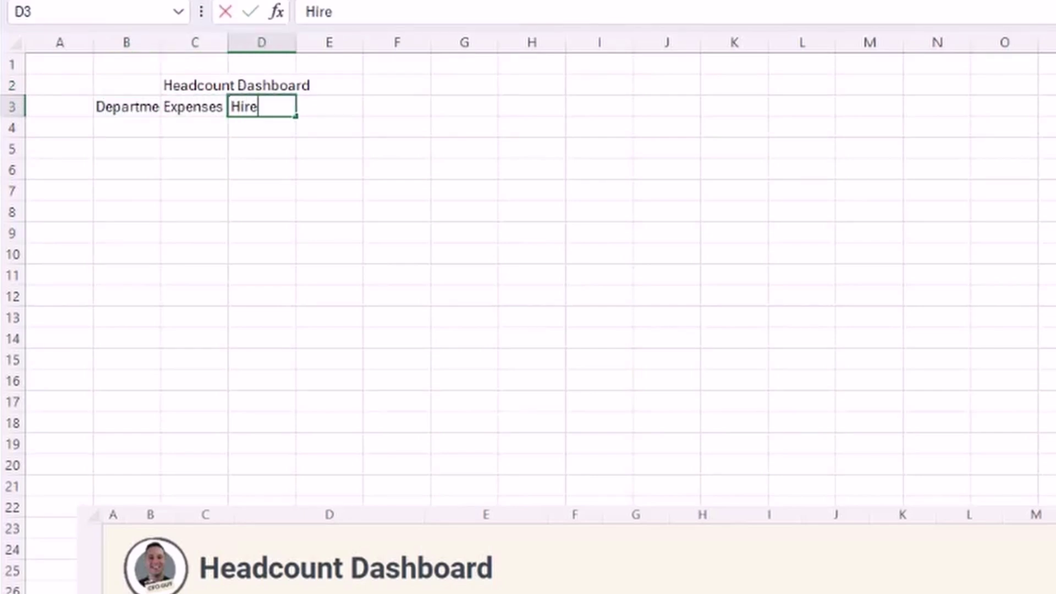
key("Return")
Step: List General & Administrative, Sales & Marketing, Engineering, Product, Customer Support and Total down column B
type("General & Administrative")
key("Return")
type("Sales & Marketing")
key("Return")
type("Engineering")
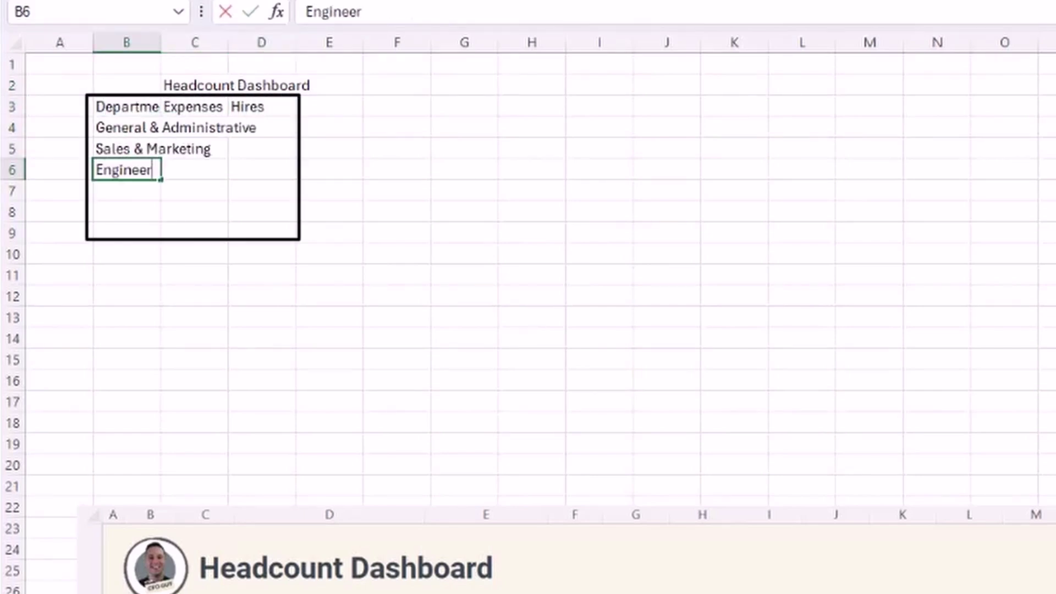
key("Return")
type("Product")
key("Return")
type("Customer Support")
key("Return")
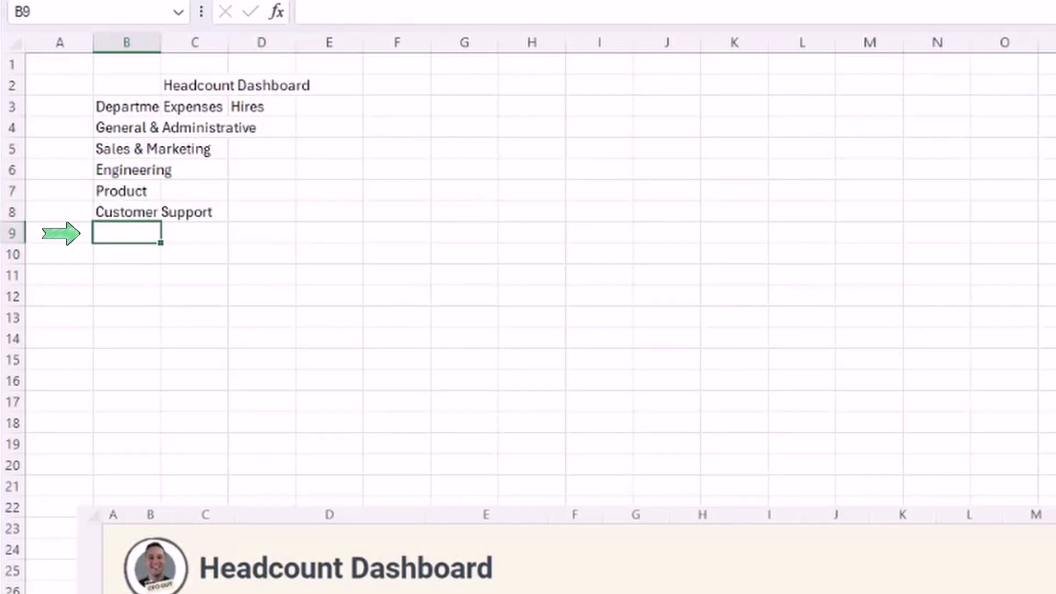
type("Total")
Step: Enter 1 in E2 and an incrementing formula =E2+1 in F2
left_click(329, 85)
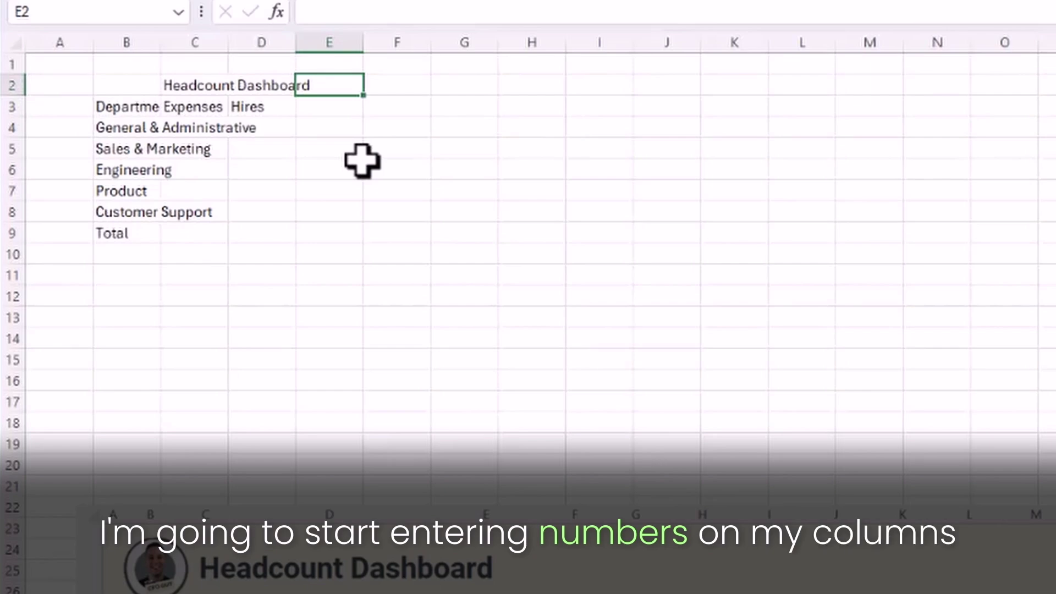
type("1")
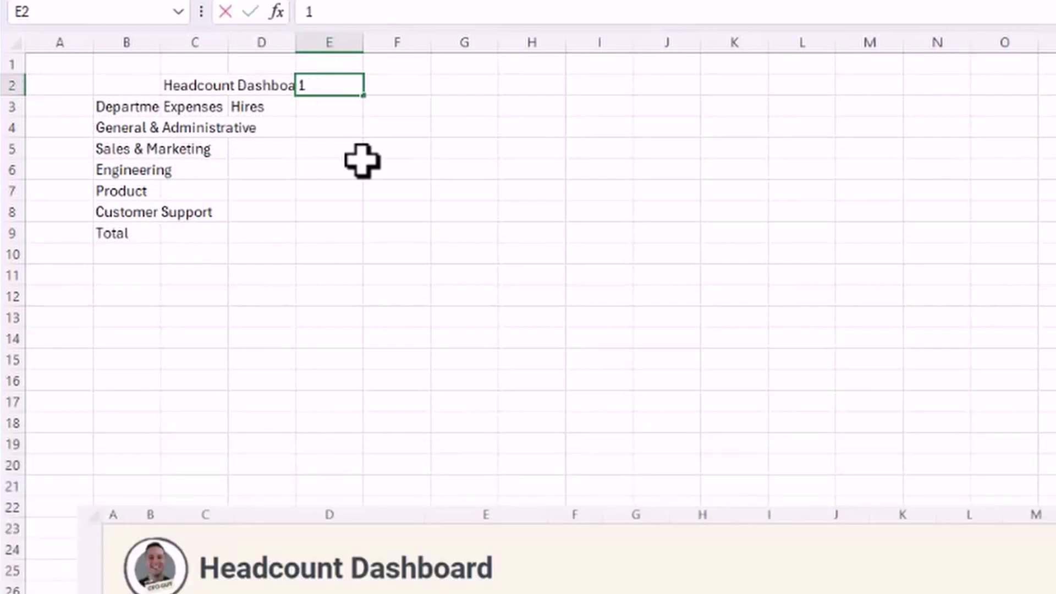
key("Return")
key("Up")
key("Right")
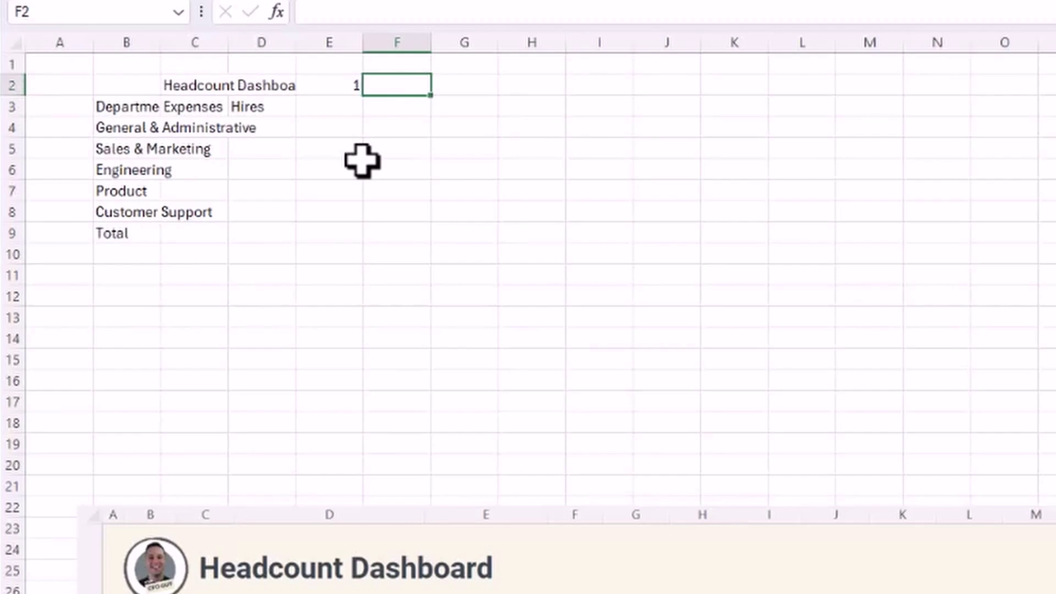
type("=")
key("Left")
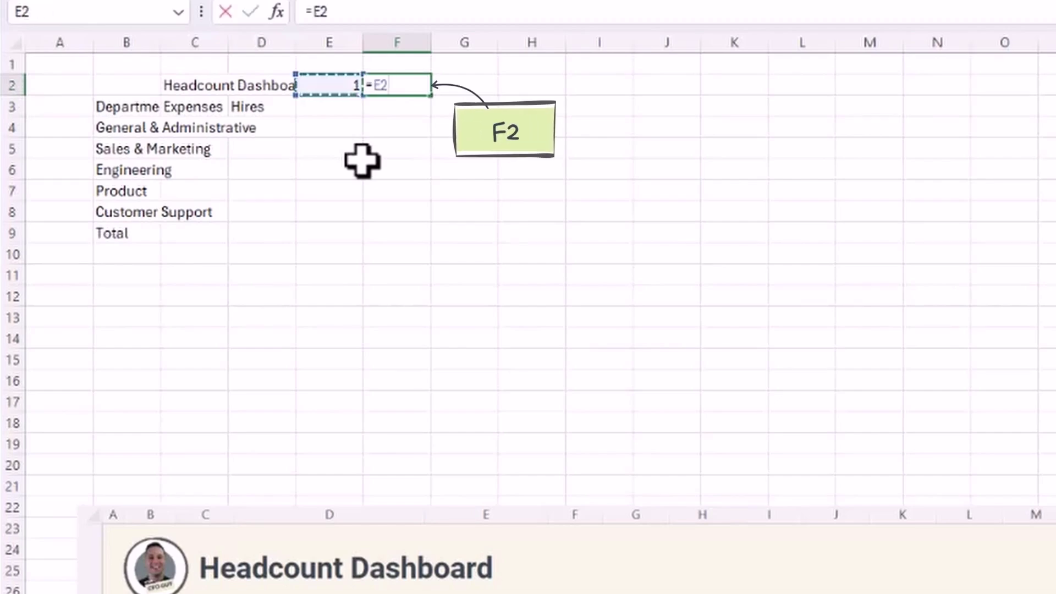
key("Return")
Step: Copy the F2 formula across to N2 so row 2 counts 1 to 10
key("Up")
key("ctrl+c")
key("shift+Right")
key("shift+Right")
key("shift+Right")
key("shift+Right")
key("shift+Right")
key("shift+Right")
key("shift+Right")
key("shift+Right")
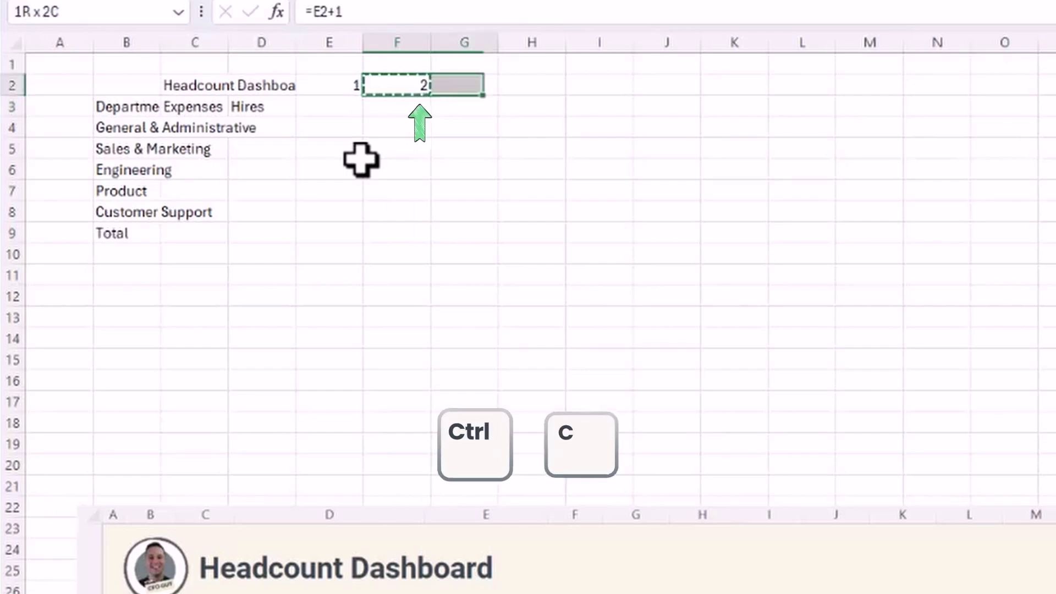
key("ctrl+v")
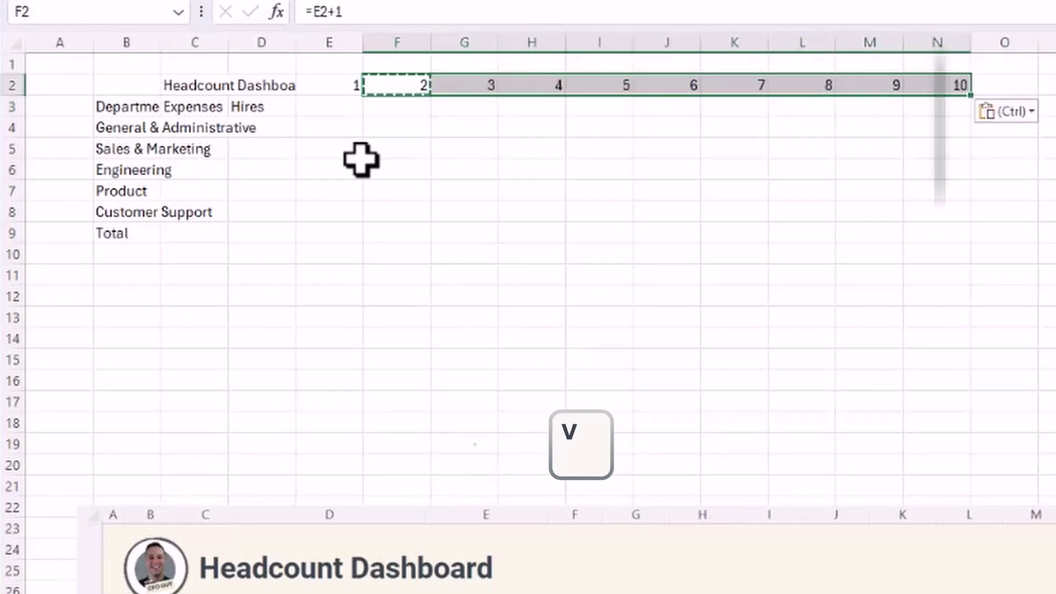
Step: Move the Headcount Dashboard title from C2 up to C1
key("Left")
key("Left")
key("Left")
key("ctrl+x")
key("Up")
key("ctrl+v")
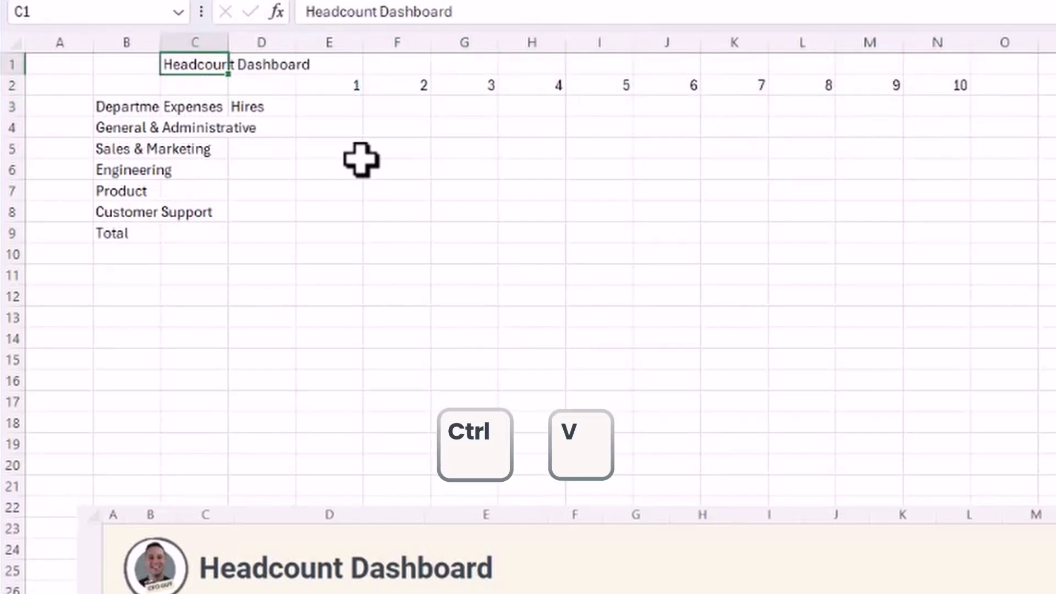
key("Down")
key("Down")
key("Down")
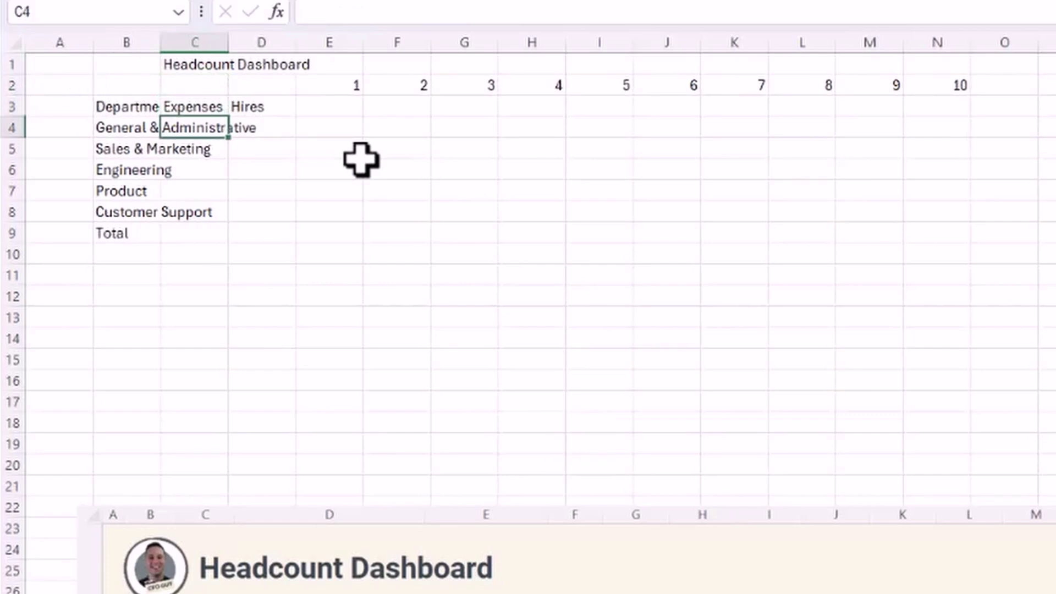
Step: Enter expenses 7500, 0, 22500, 22500, 75000 and hires 1, 0, 3, 3, 10
key("Left")
key("Right")
type("7500 0 22500 22500 75000 ")
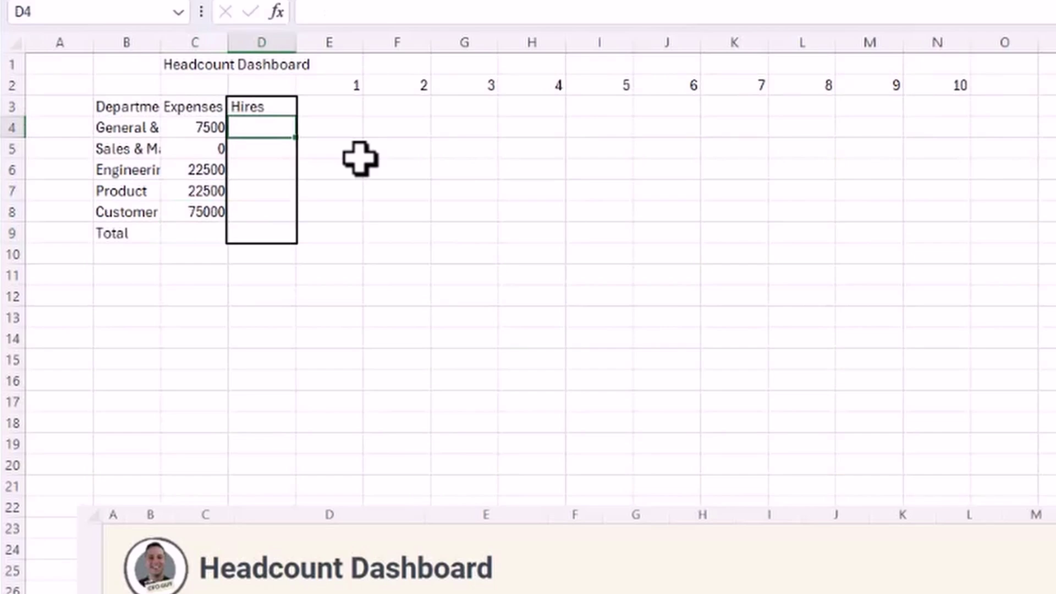
type("1 0 3 3 10")
Step: Add SUM totals in row 9: 127500 for expenses and 17 for hires
key("Left")
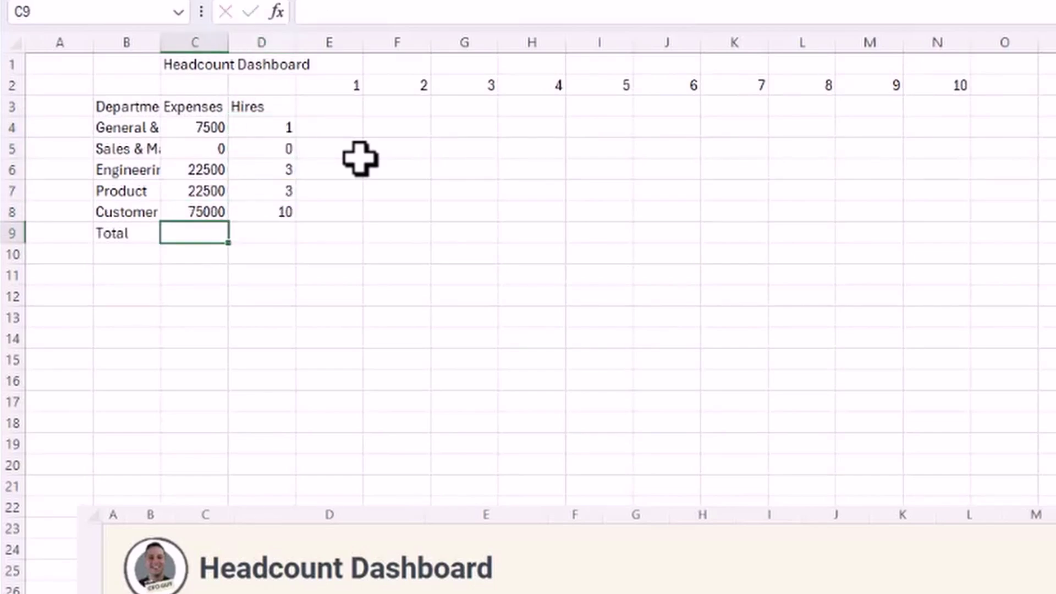
key("alt+equal")
key("Return")
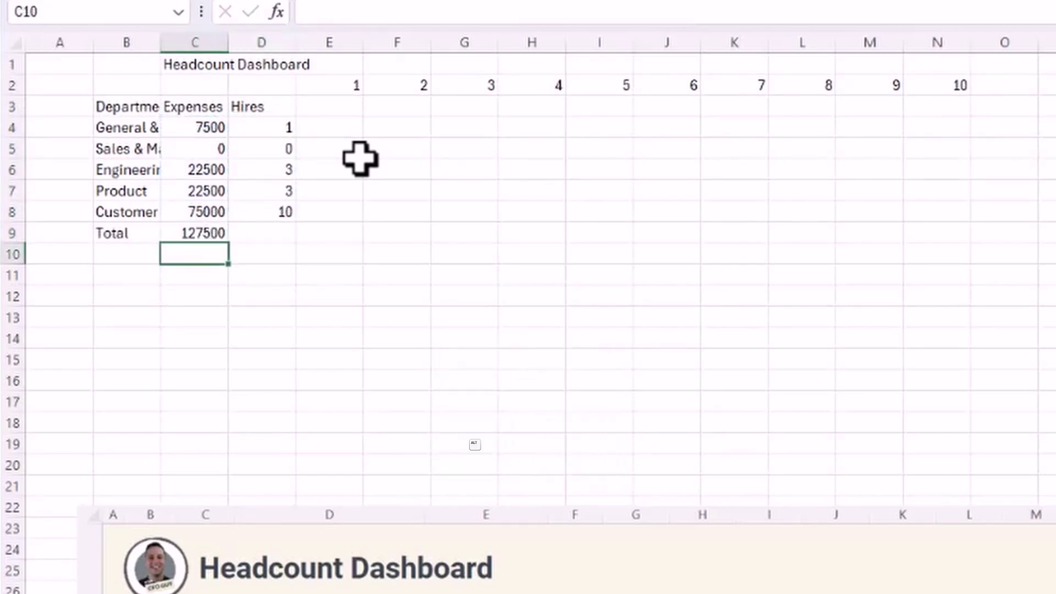
key("Up")
key("ctrl+c")
key("Right")
key("ctrl+v")
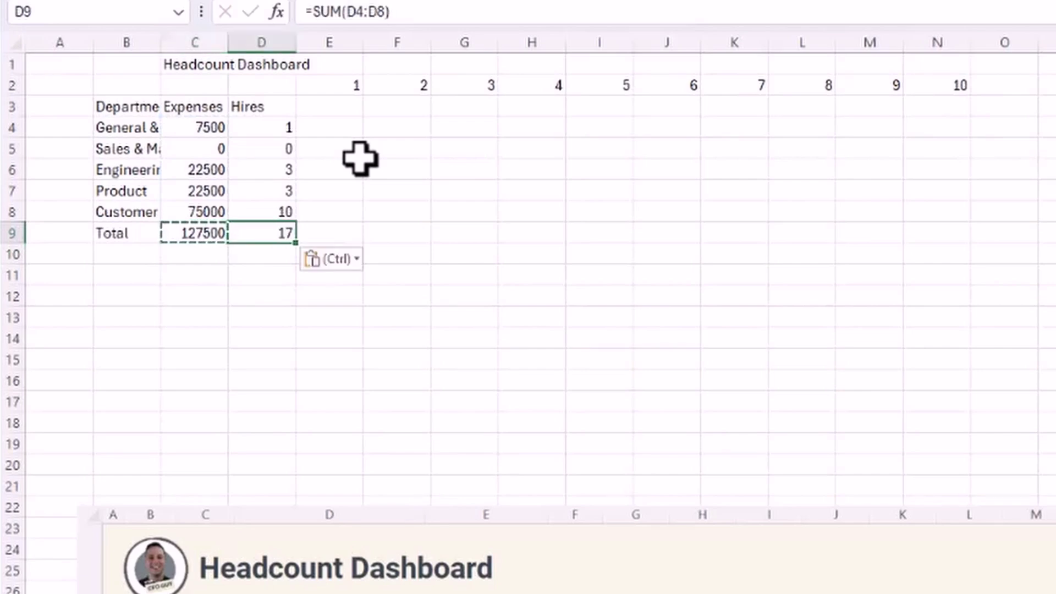
key("Left")
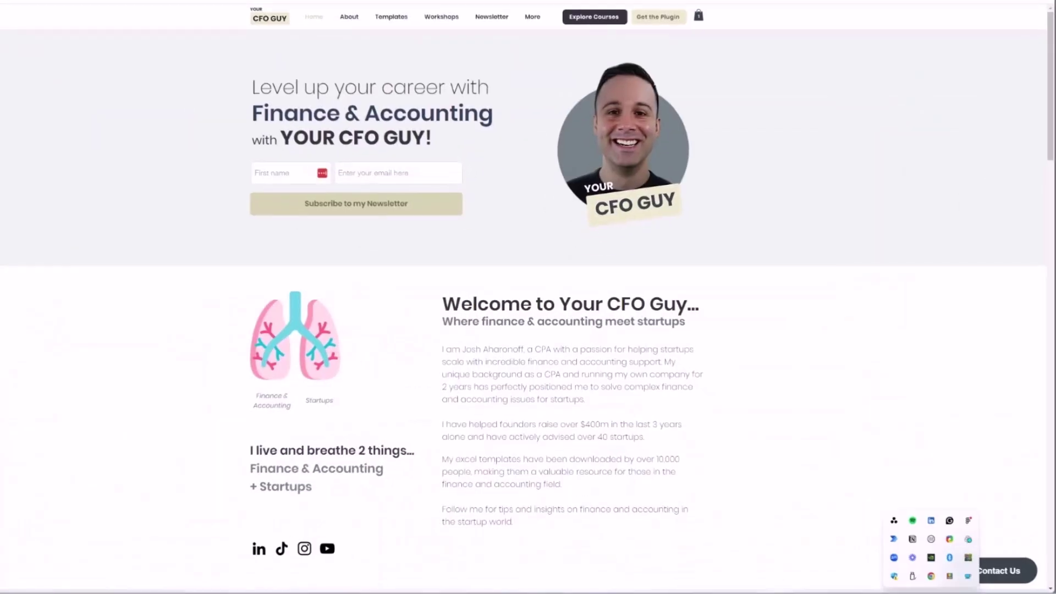
Step: Sample the CFO GUY label's beige with PowerToys Color Picker and copy hex eae9cb
left_click(930, 563)
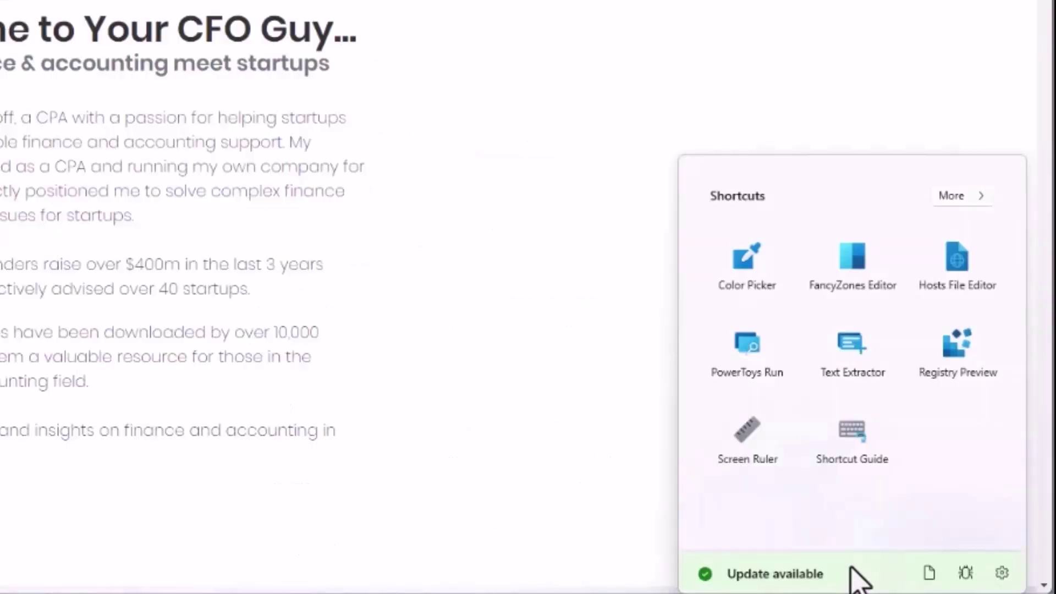
left_click(877, 424)
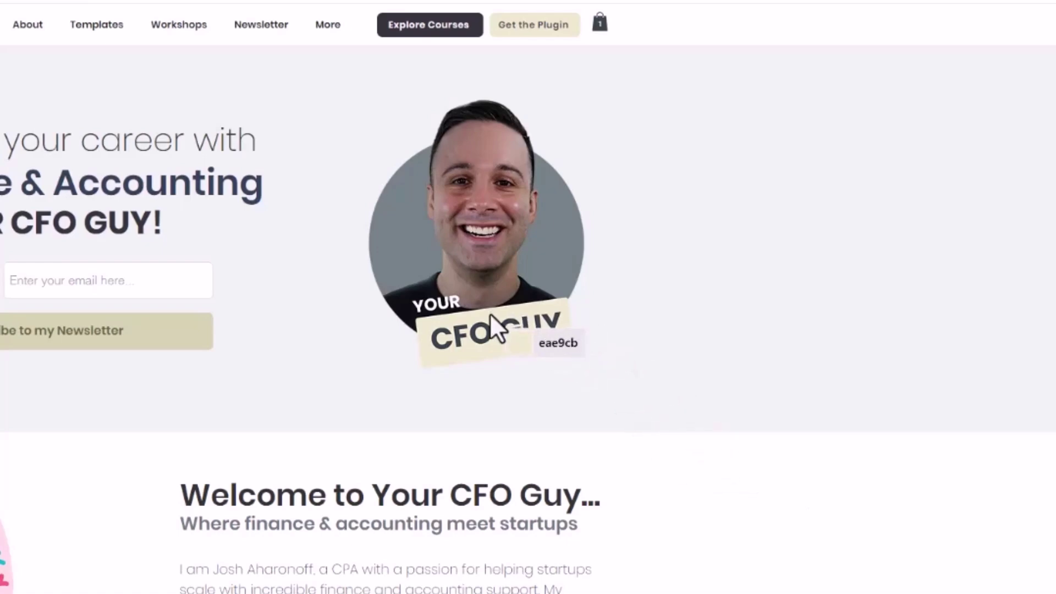
left_click(491, 322)
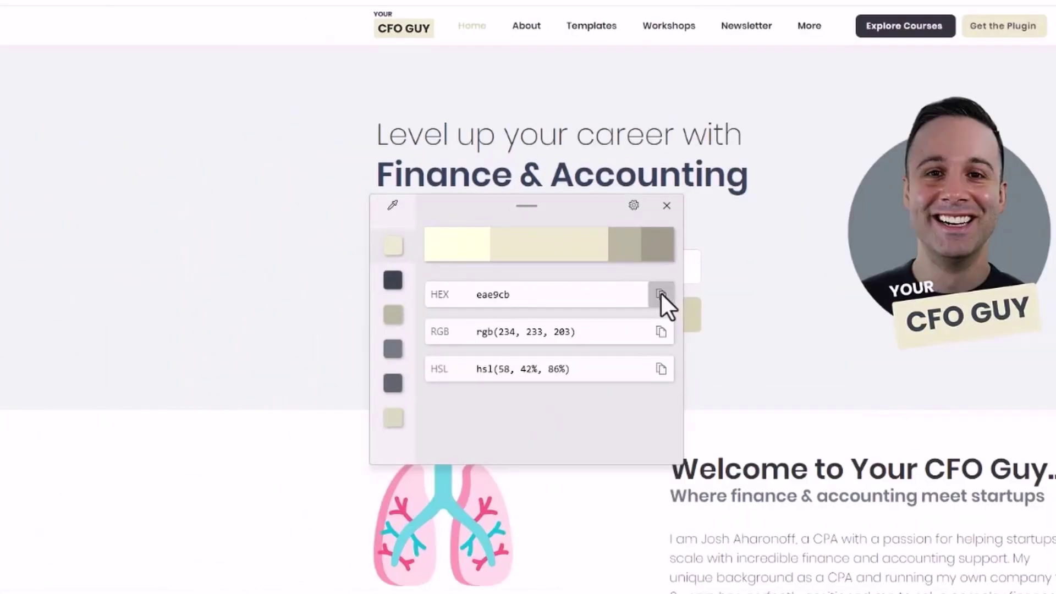
left_click(436, 191)
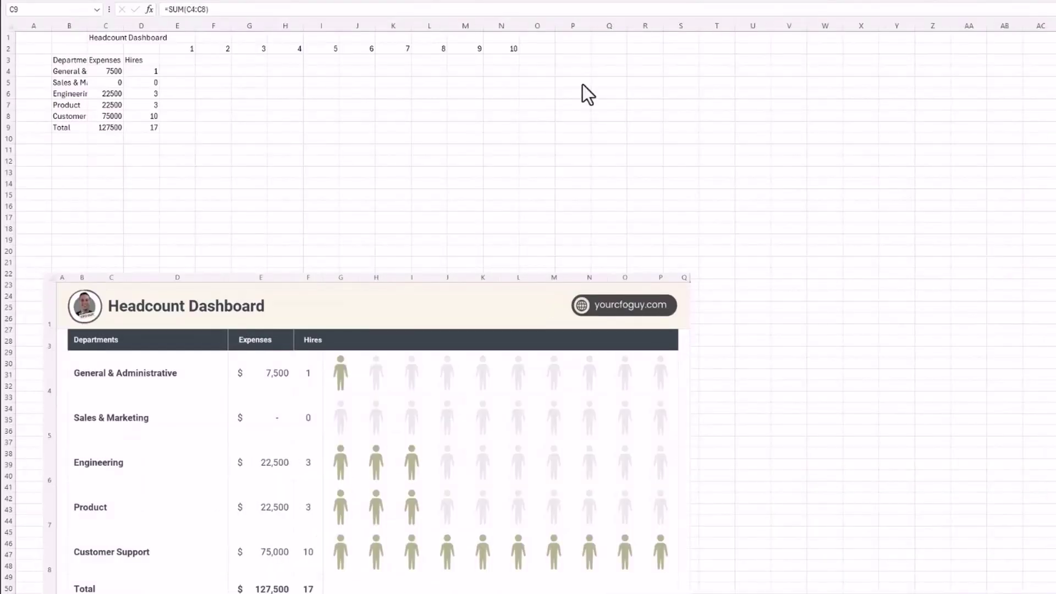
Step: Add a Bright Yellow entry with hex eae9cb and widen column P to fit
left_click(576, 82)
type("Bright Yello")
key("Tab")
key("ctrl+v")
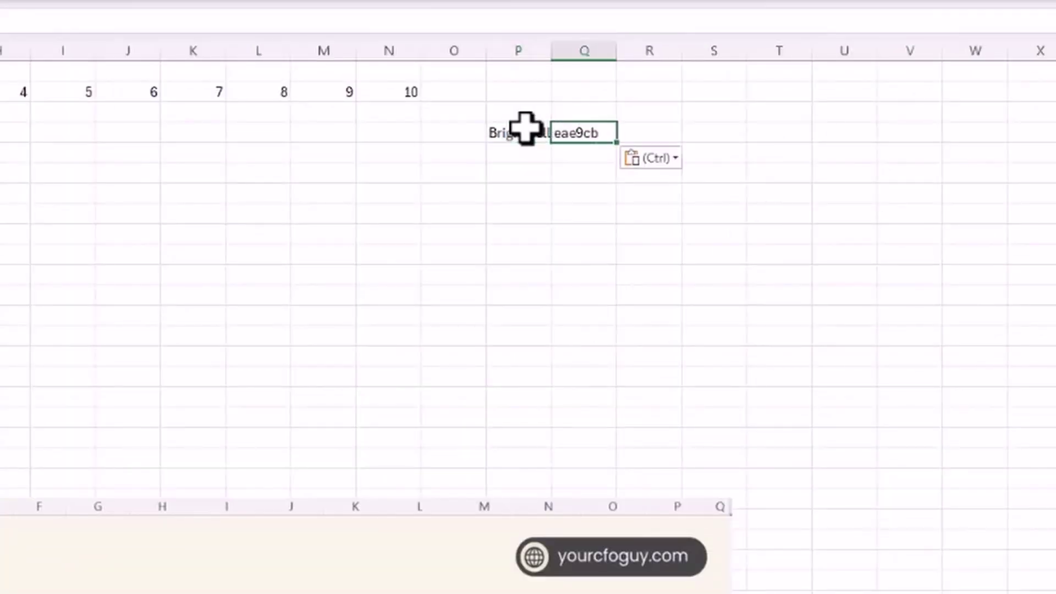
double_click(547, 51)
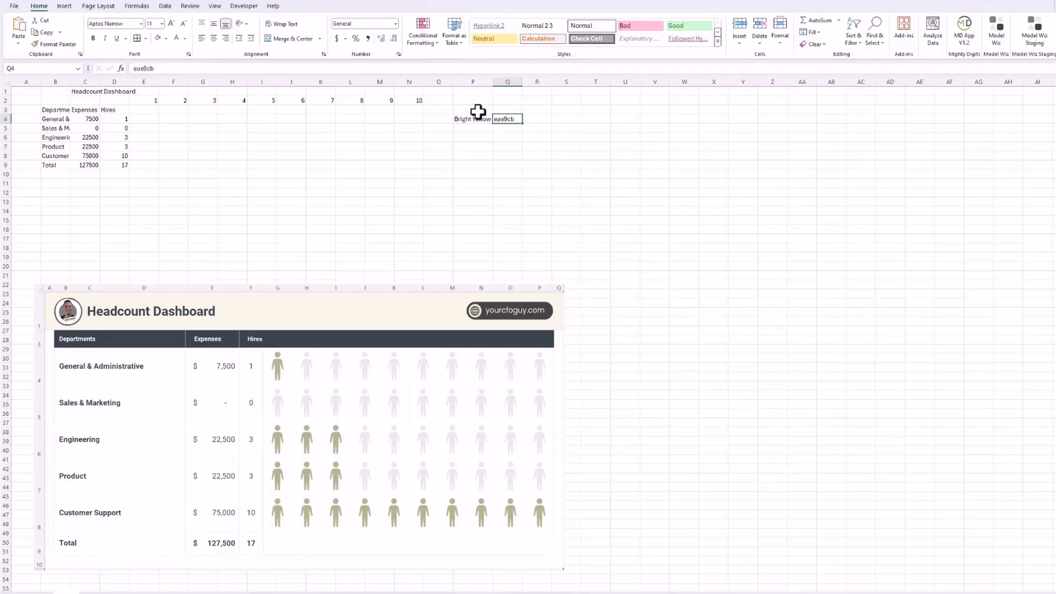
Step: Fill cell P4 with the custom beige colour eae9cb
left_click(489, 119)
left_click(165, 38)
left_click(175, 181)
left_click(362, 246)
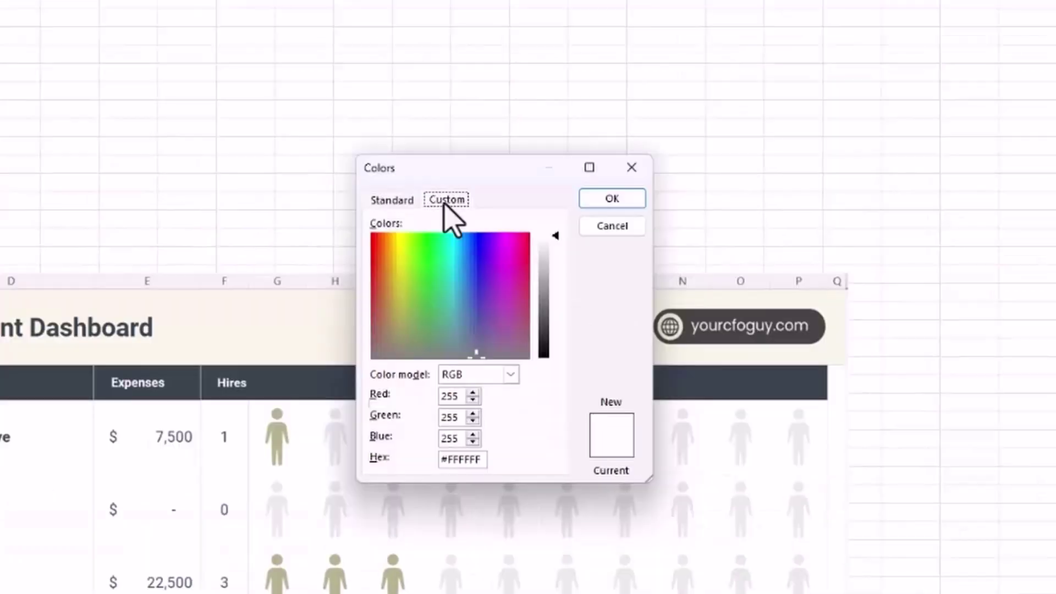
double_click(370, 377)
key("ctrl+v")
left_click(611, 198)
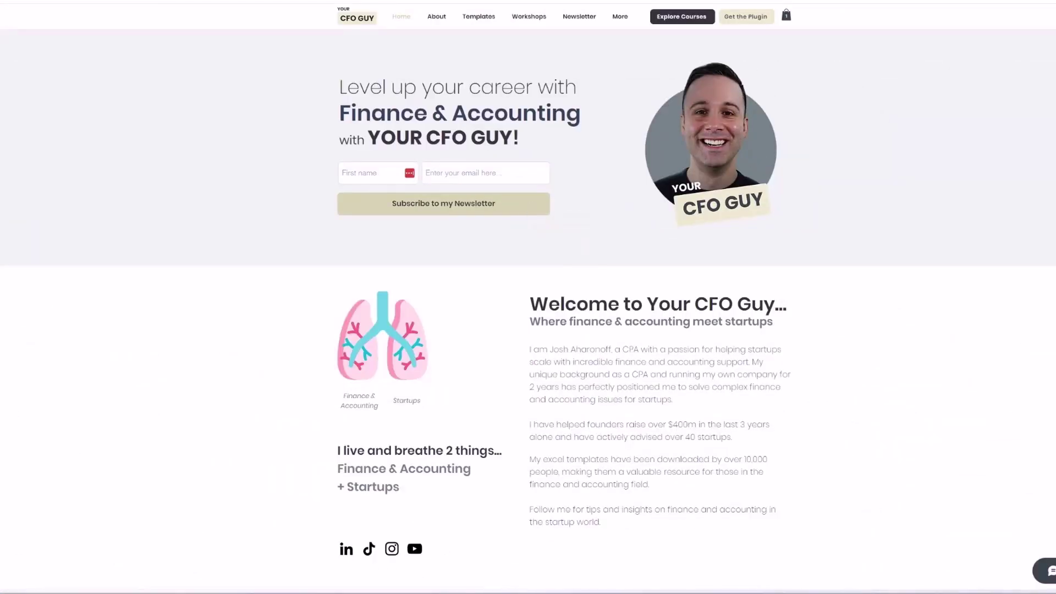
Step: Copy the website's darker beige d3d2b0 and label the next row Dark Yellow
key("super+shift+c")
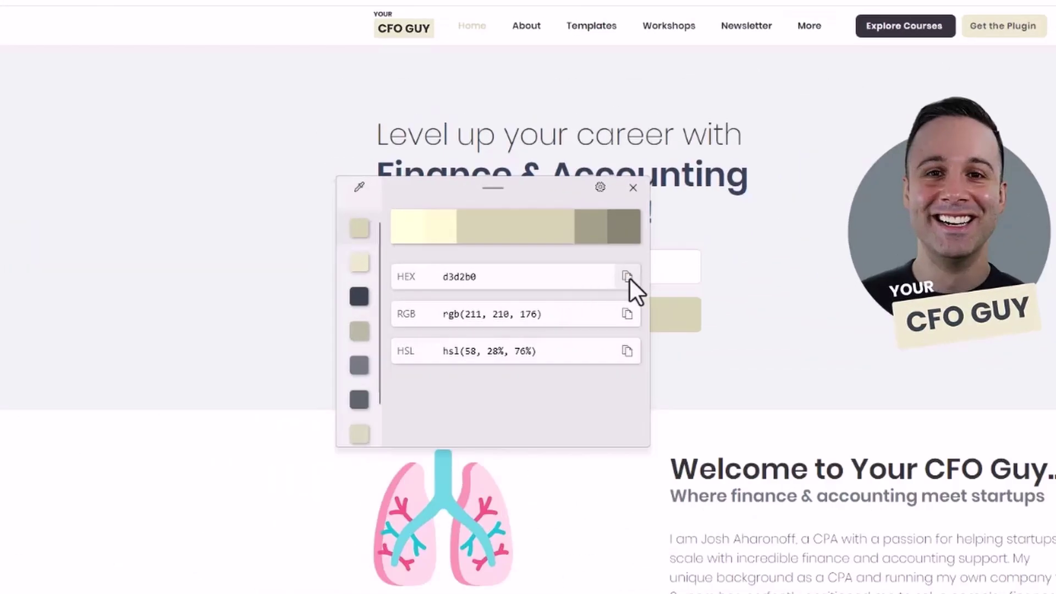
left_click(502, 180)
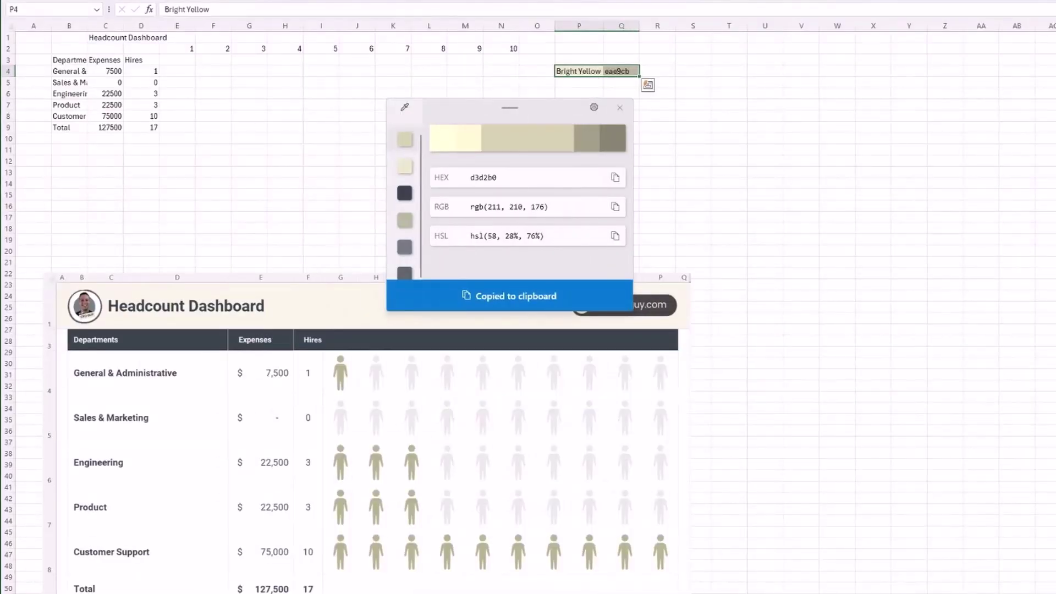
type("Dark Yel")
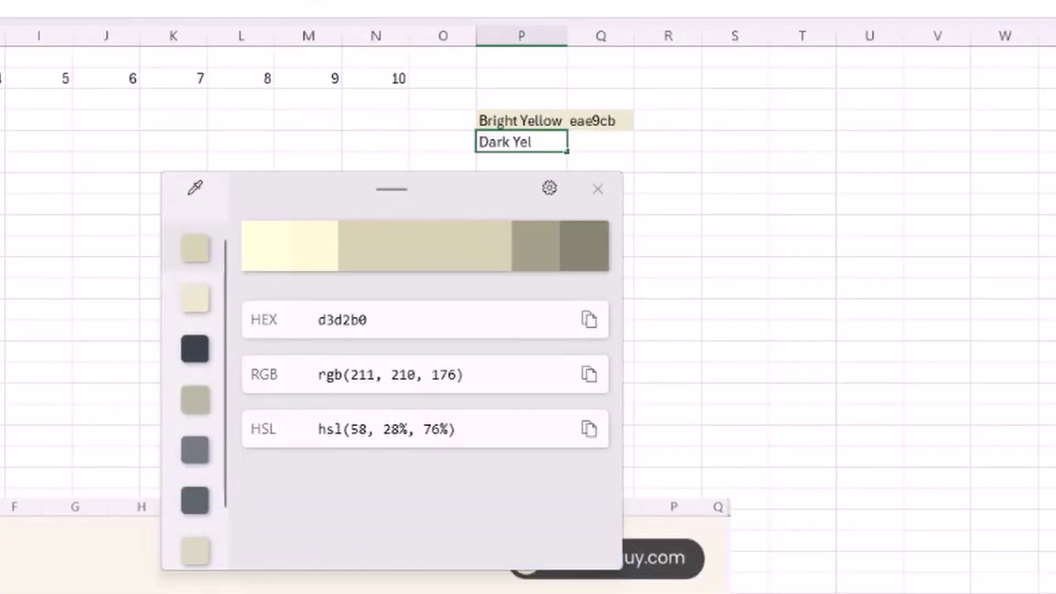
type("low")
key("Tab")
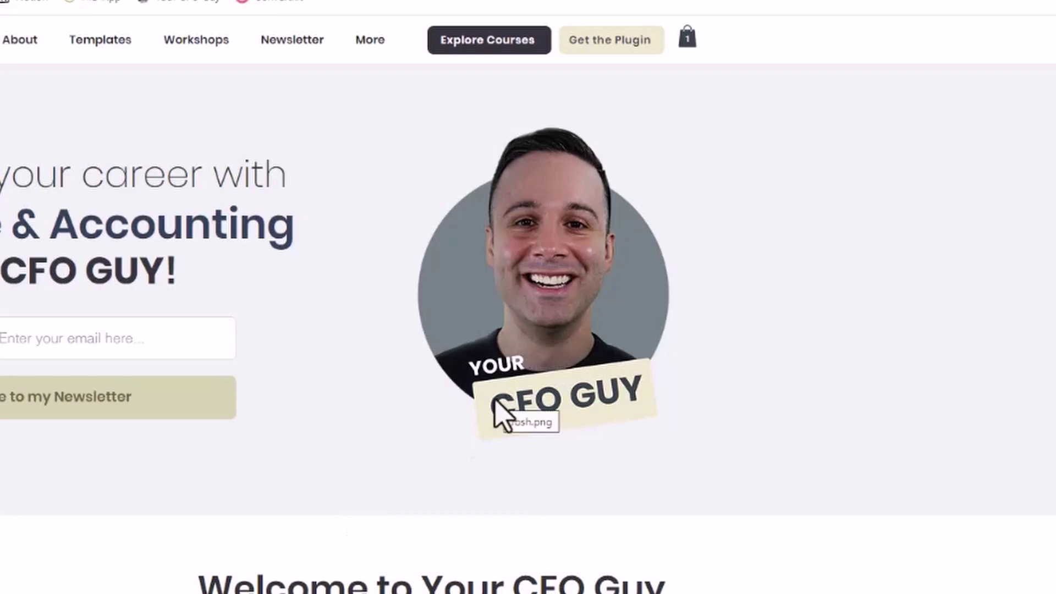
Step: Sample the CFO GUY text's dark blue and copy hex 273440
key("super+shift+c")
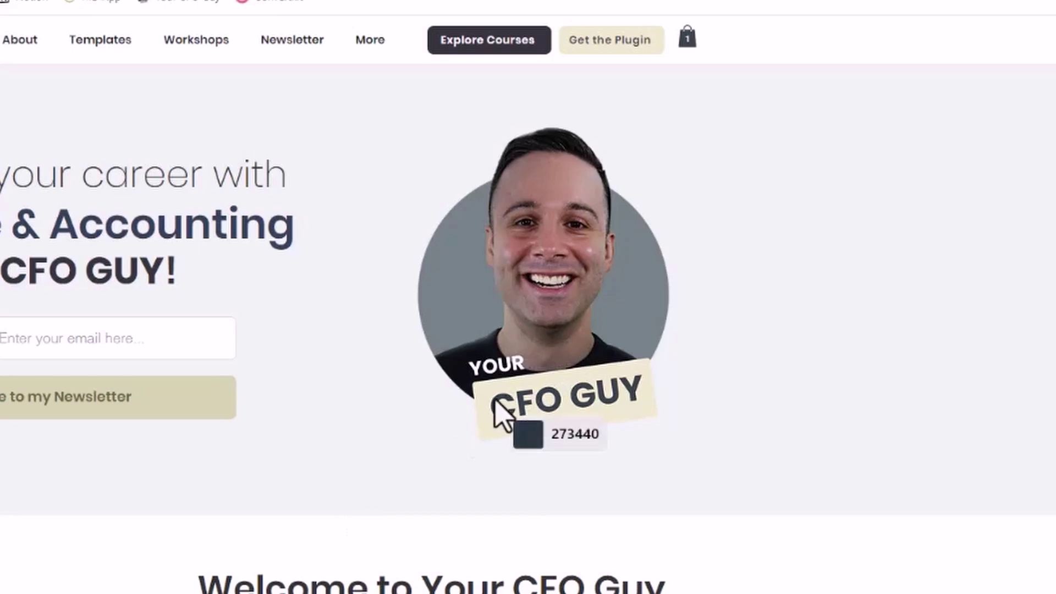
left_click(495, 402)
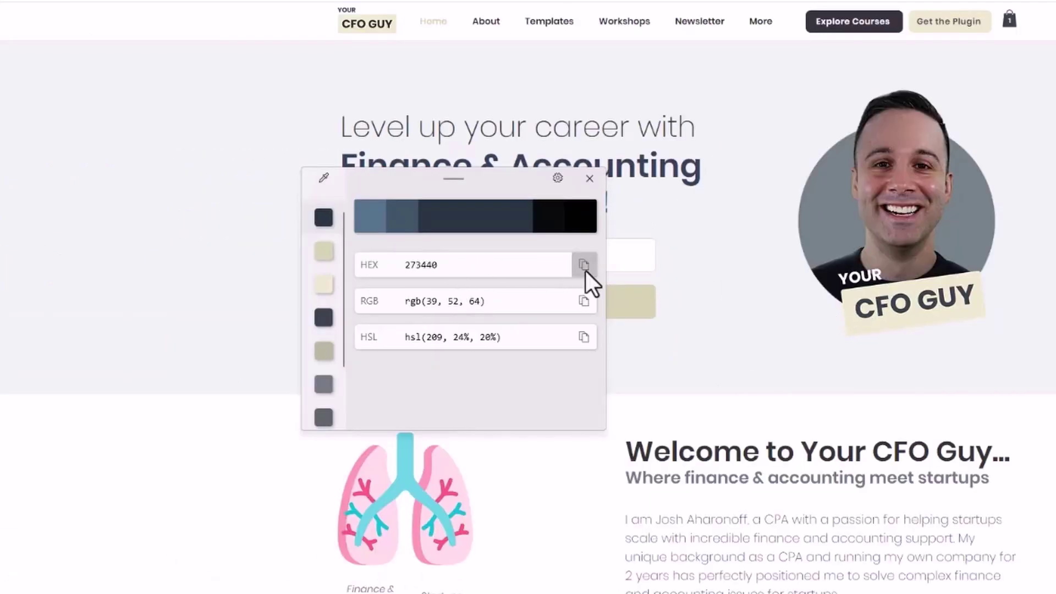
left_click(583, 265)
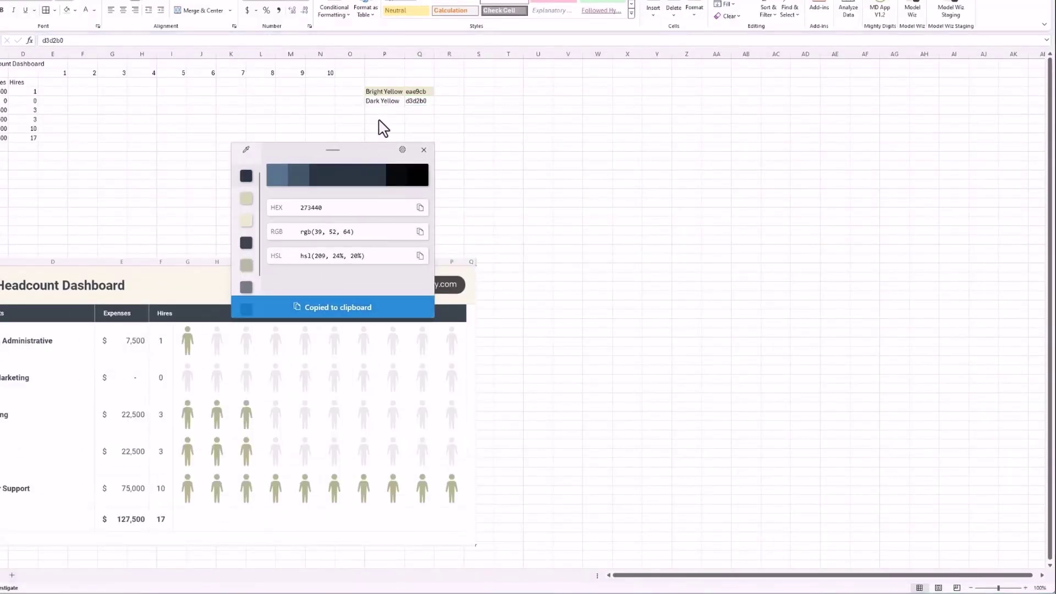
Step: Add a Dark Blue entry with hex 273440 below Dark Yellow
left_click(383, 110)
type("Dark Blue")
key("Tab")
key("ctrl+v")
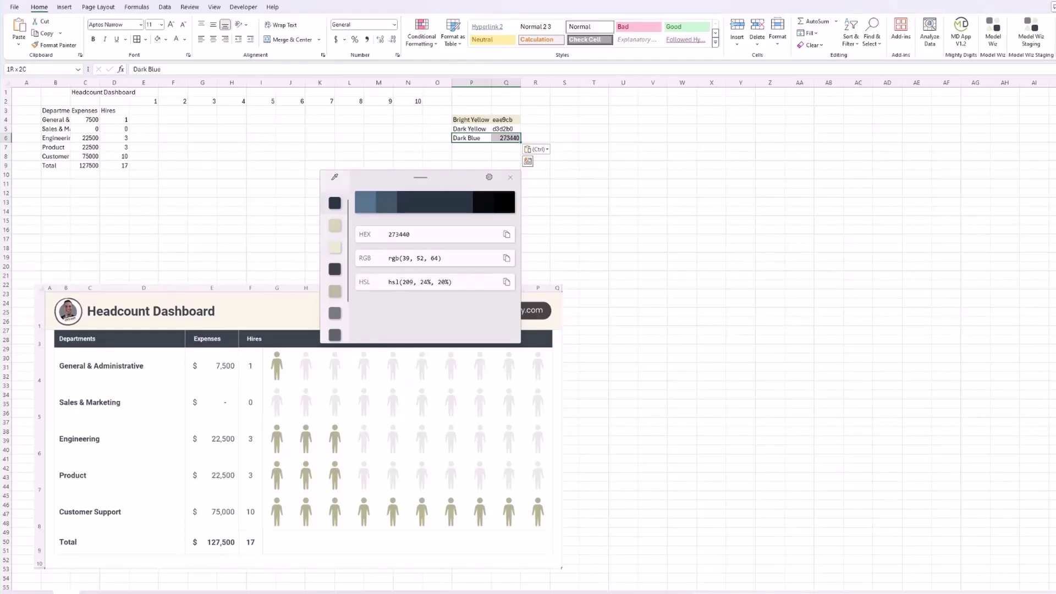
Step: Fill the Dark Blue row with the custom colour 273440
key("alt+h")
key("h")
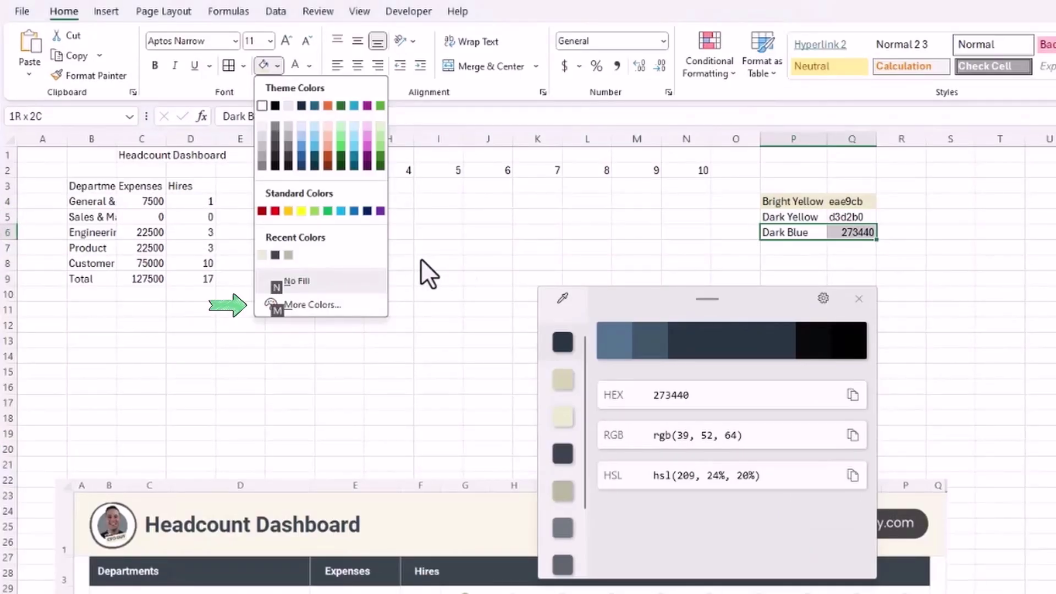
left_click(328, 304)
key("ctrl+v")
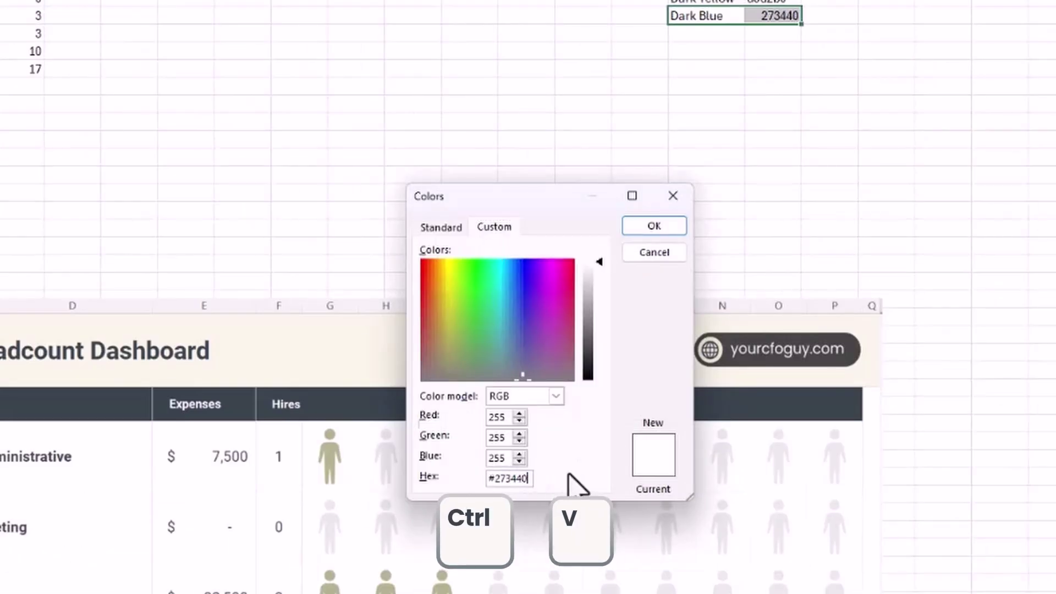
key("Return")
Step: Fill the Dark Yellow row with the custom colour d3d2b0
key("alt+h")
key("h")
key("ctrl+c")
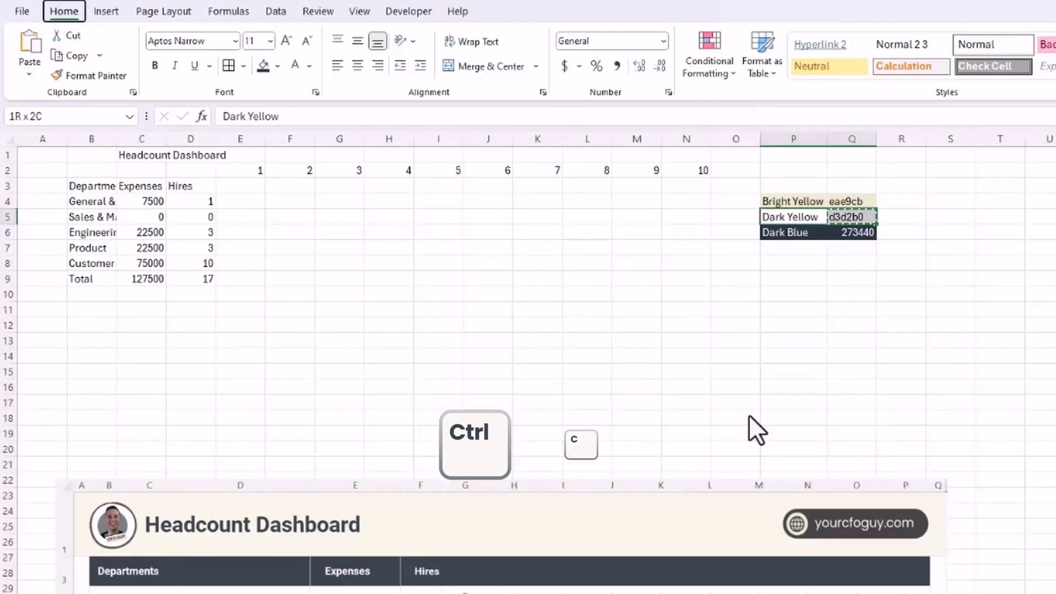
left_click(277, 66)
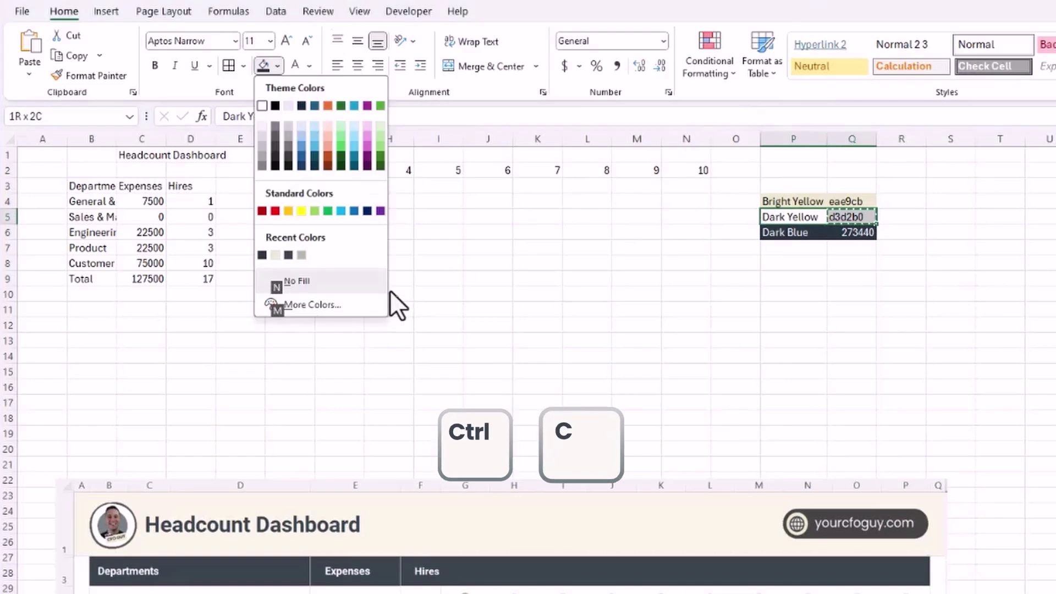
left_click(389, 302)
key("ctrl+v")
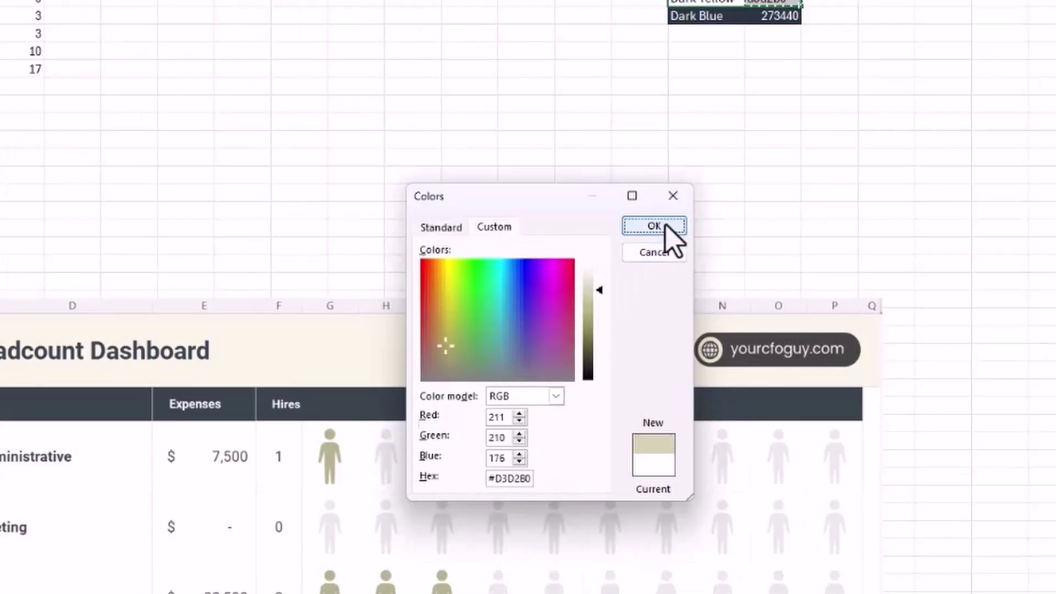
left_click(657, 227)
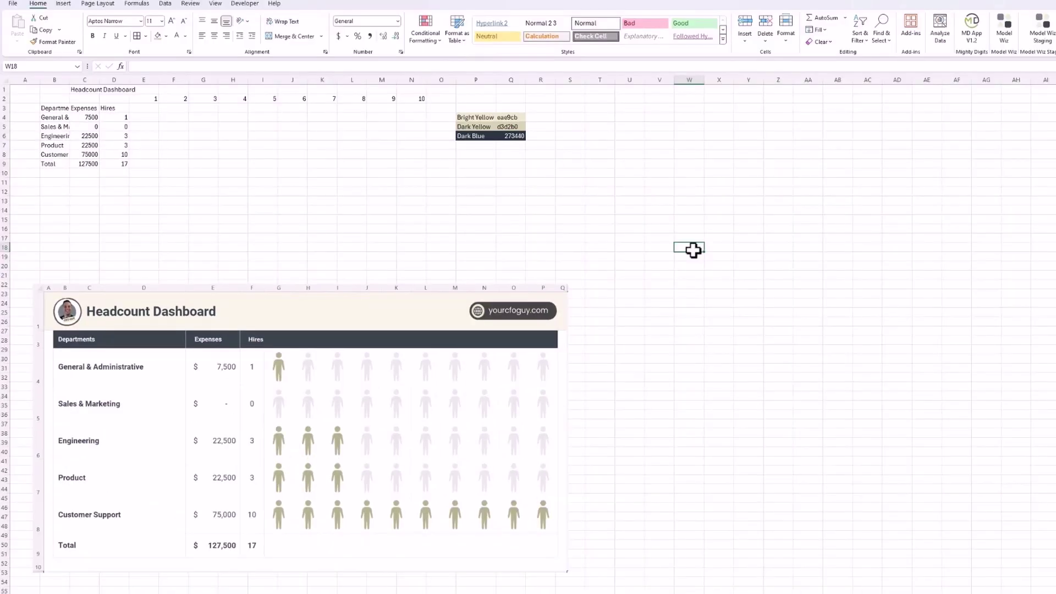
Step: Untick Gridlines on the View tab to hide the sheet's gridlines
key("alt")
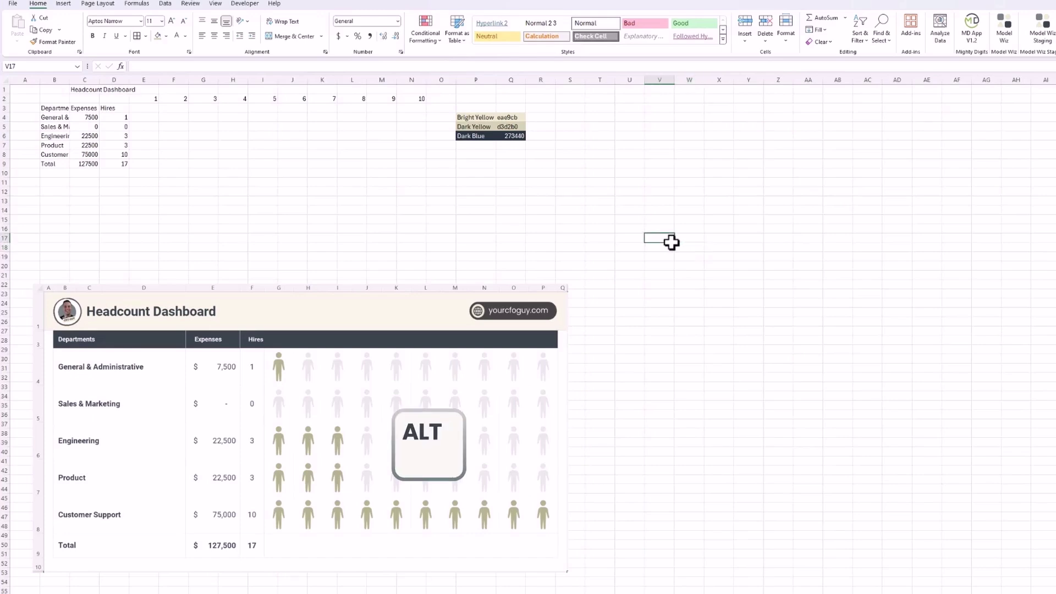
key("w")
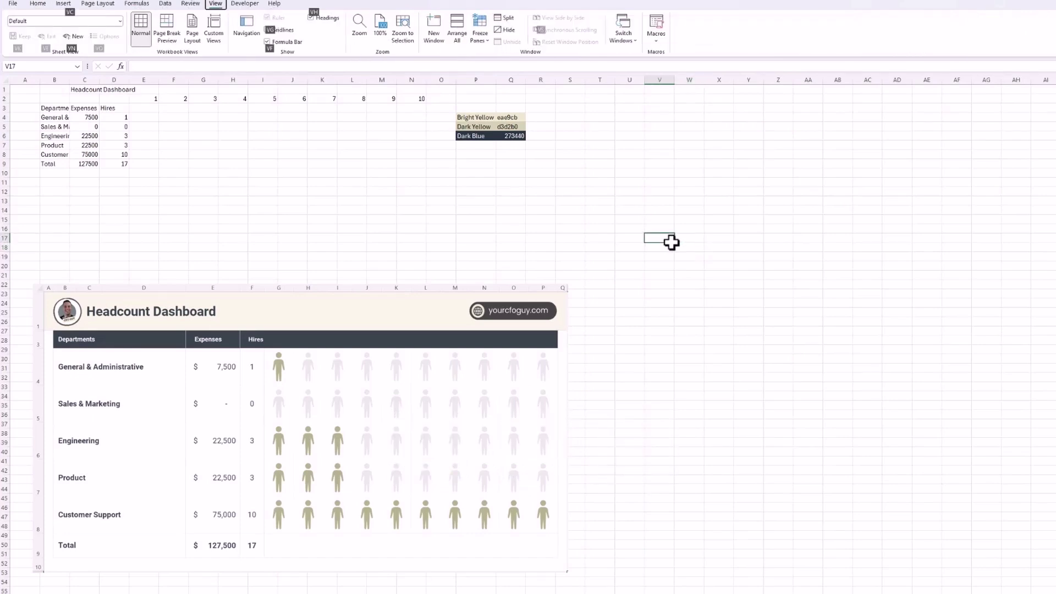
key("v")
key("g")
Step: Zoom the sheet view in to 150%
left_click(1026, 587)
left_click(1026, 587)
left_click(1026, 587)
left_click(1026, 587)
left_click(1026, 587)
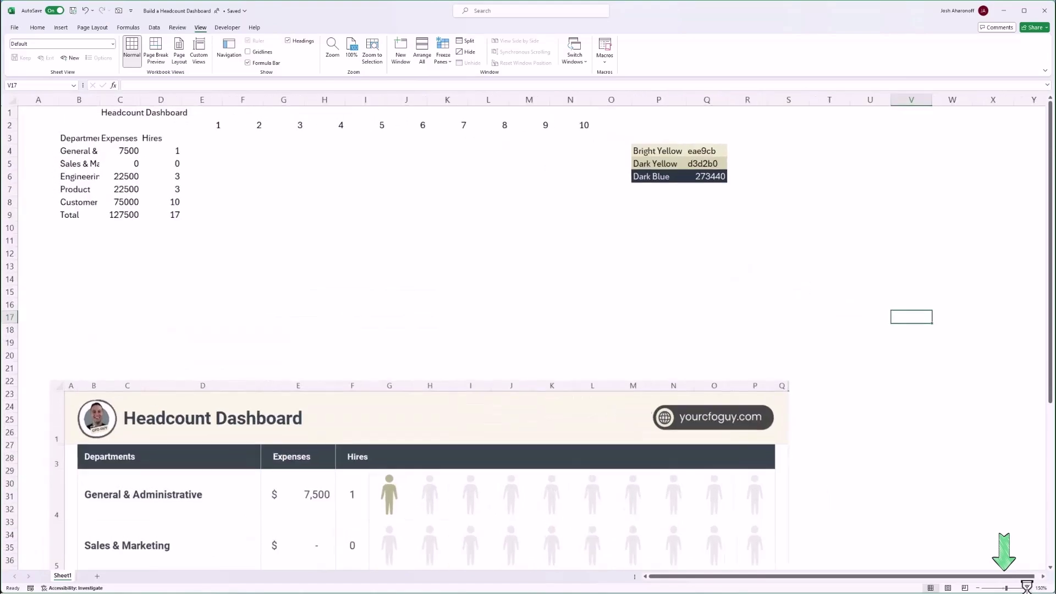
left_click(202, 292)
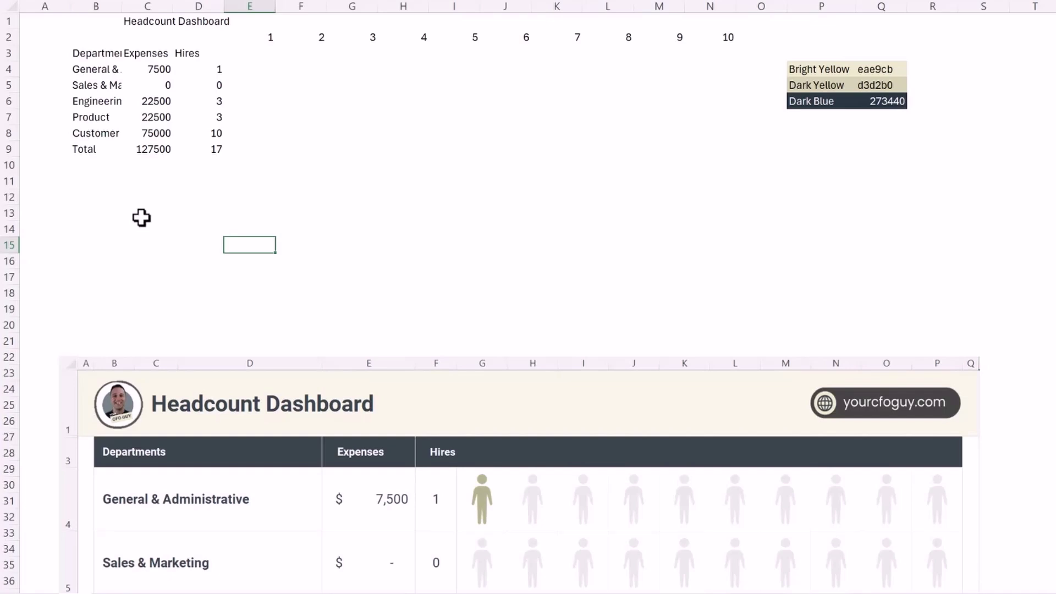
key("ctrl+a")
key("ctrl+a")
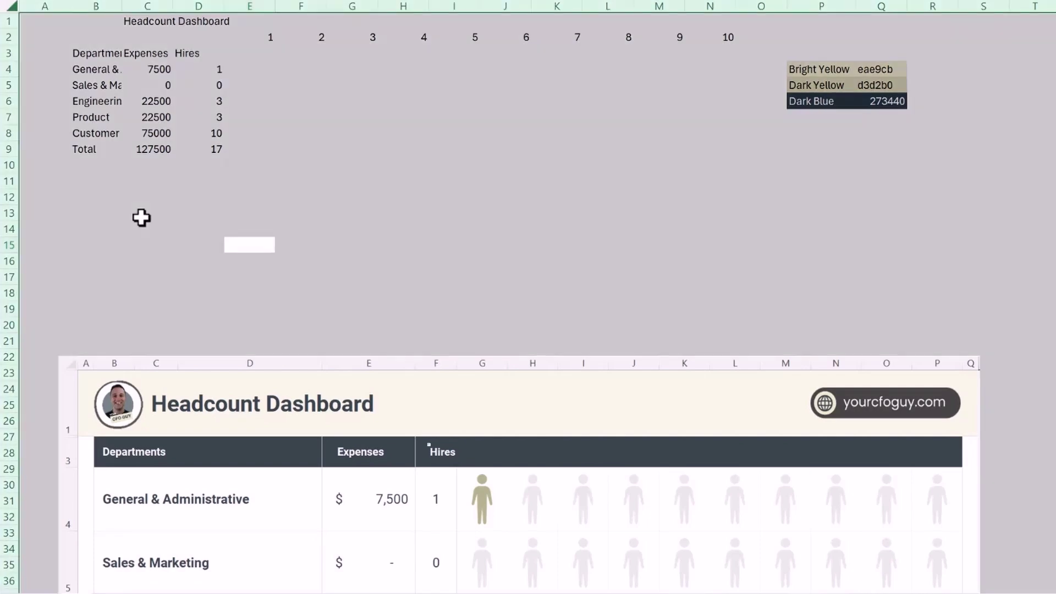
Step: Fill the entire sheet with the light grey White, Darker 5%
key("alt+h")
key("h")
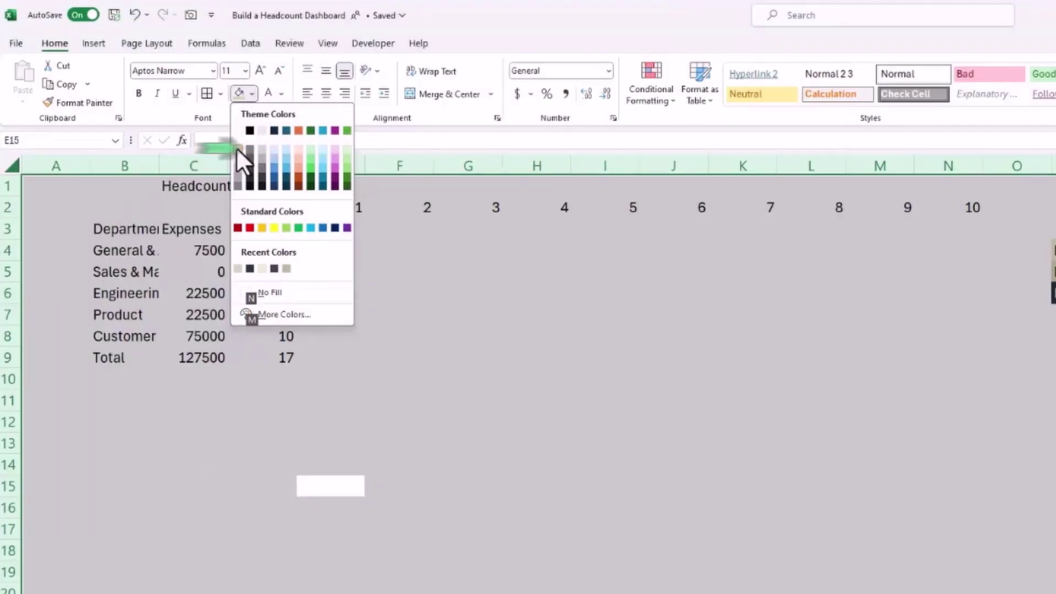
left_click(237, 147)
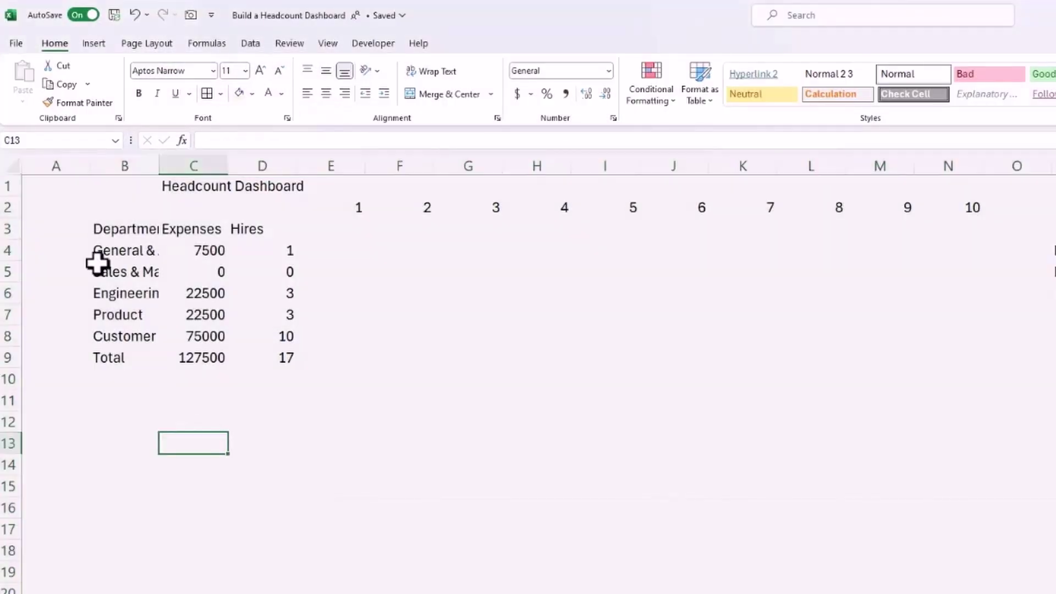
Step: Fill the dashboard block A1:O9 with white
left_click(52, 186)
mouse_move(52, 186)
left_mouse_down()
mouse_move(313, 290)
mouse_move(794, 405)
mouse_move(914, 368)
mouse_move(1010, 355)
mouse_move(971, 385)
left_mouse_up()
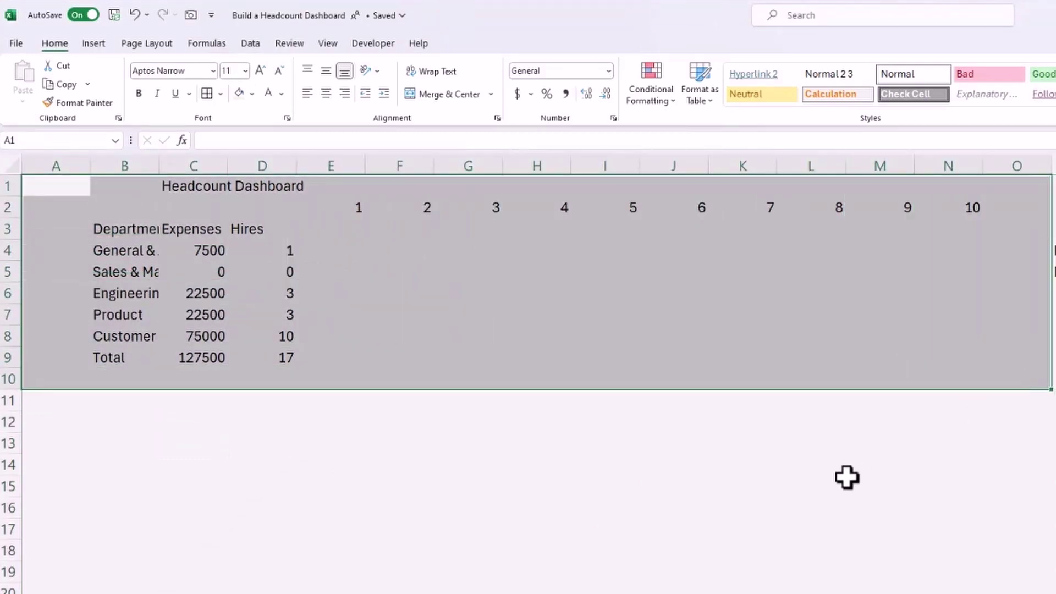
key("h")
key("h")
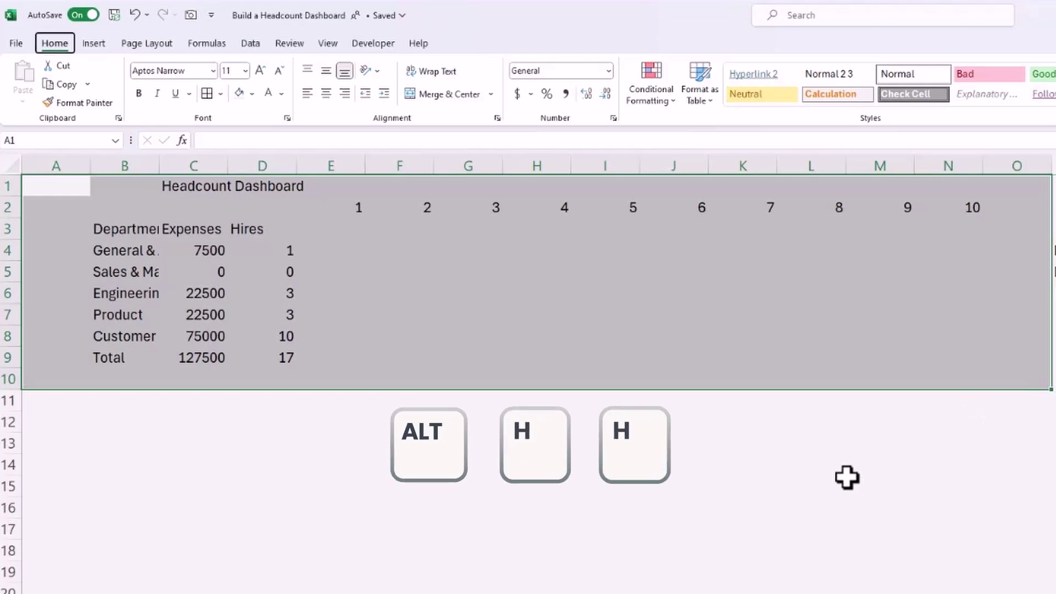
key("Return")
key("Down")
key("Down")
key("Down")
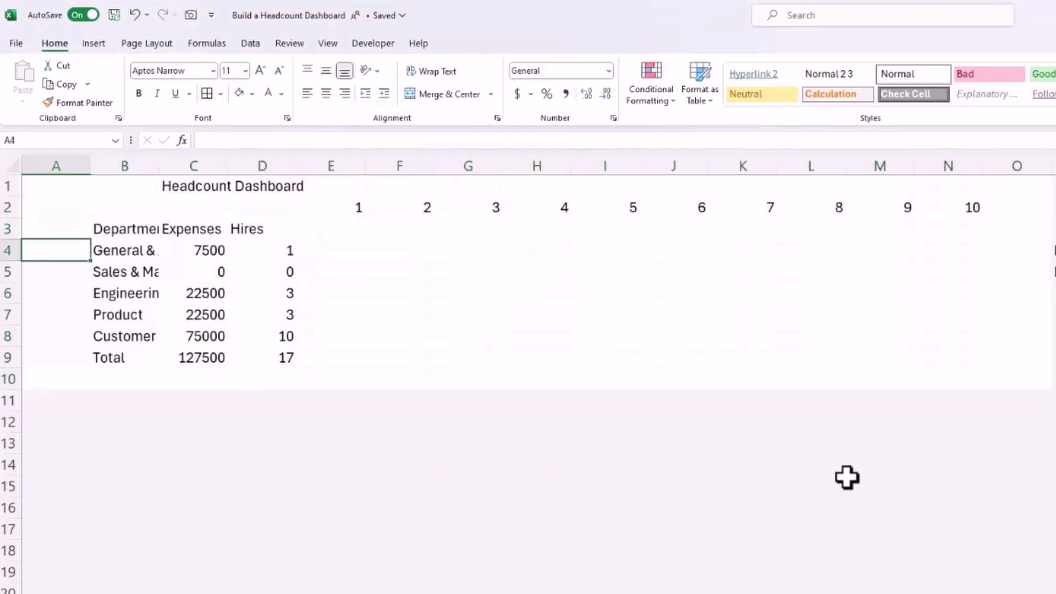
Step: Set rows 4–9 to height 68 and autofit column B to the department names
left_click(263, 447)
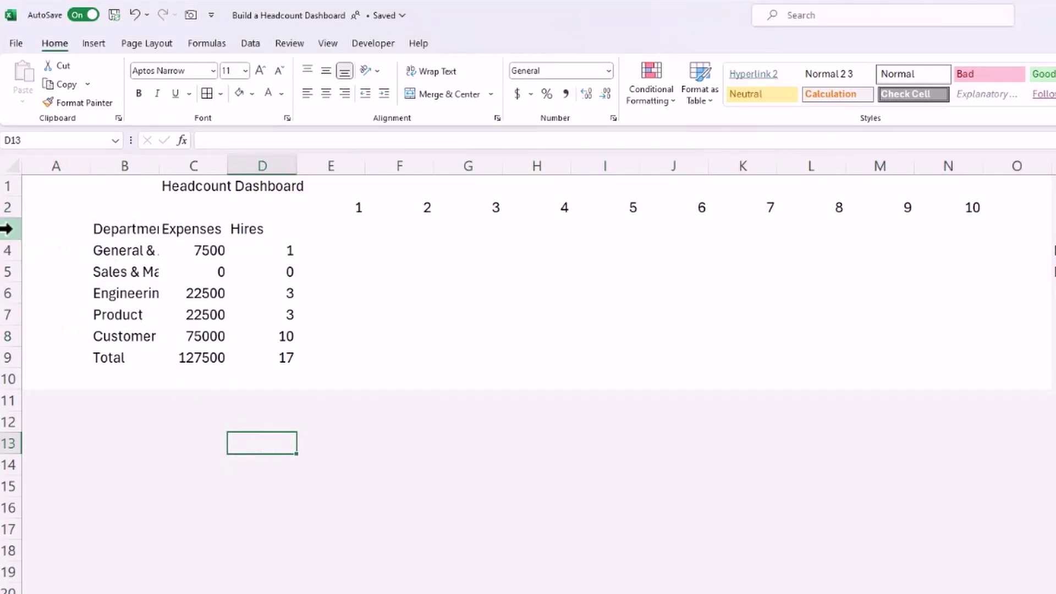
left_click_drag(5, 249, 11, 352)
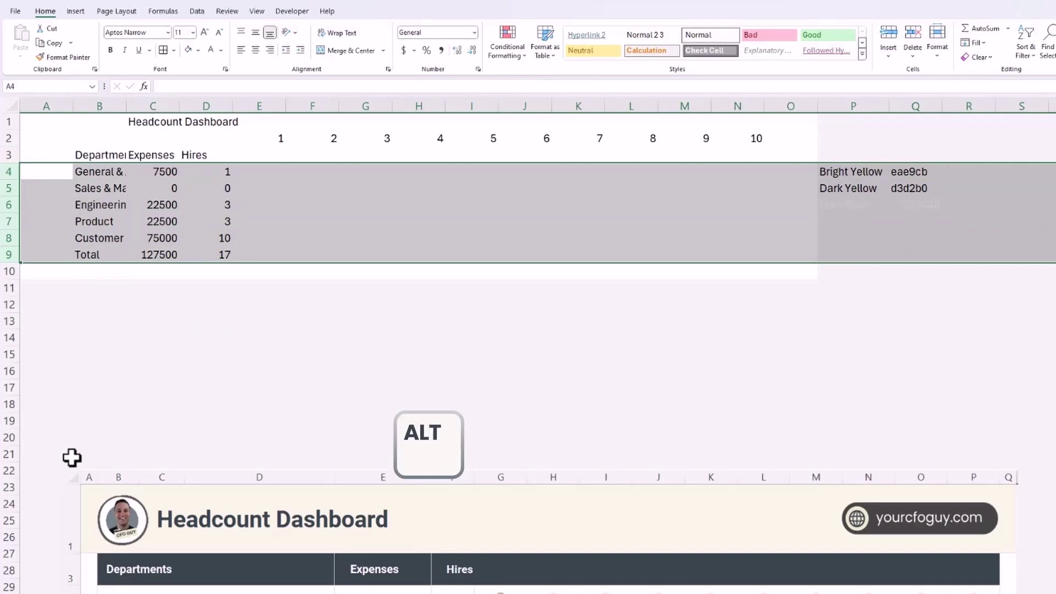
key("h")
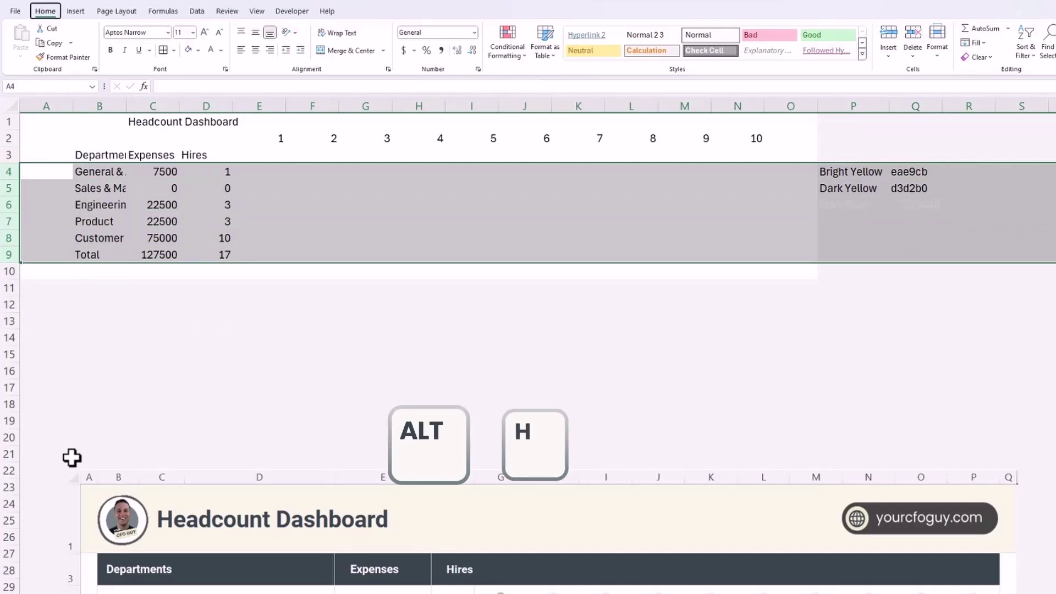
key("o")
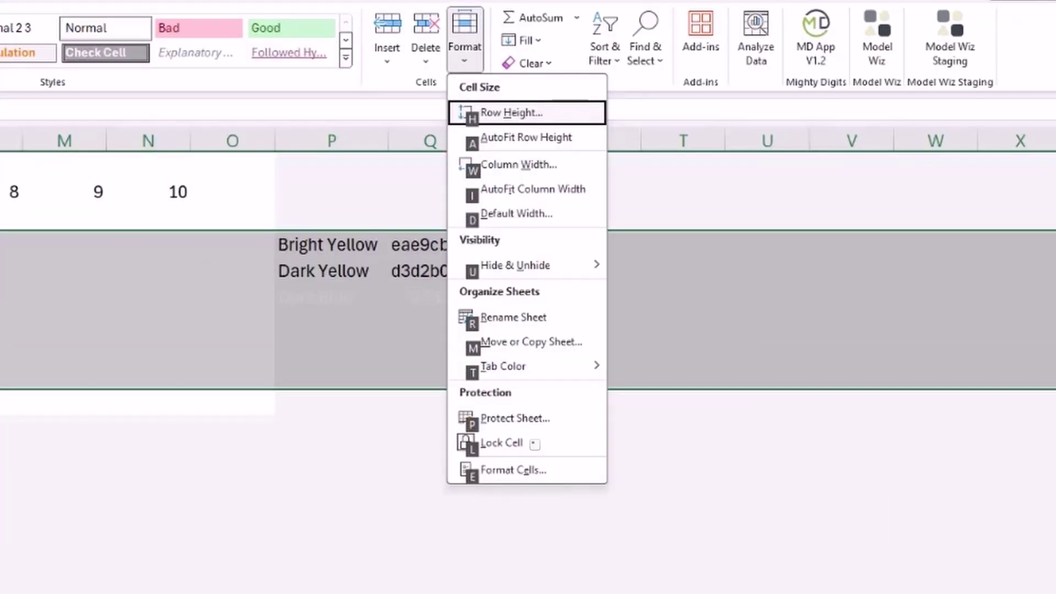
key("h")
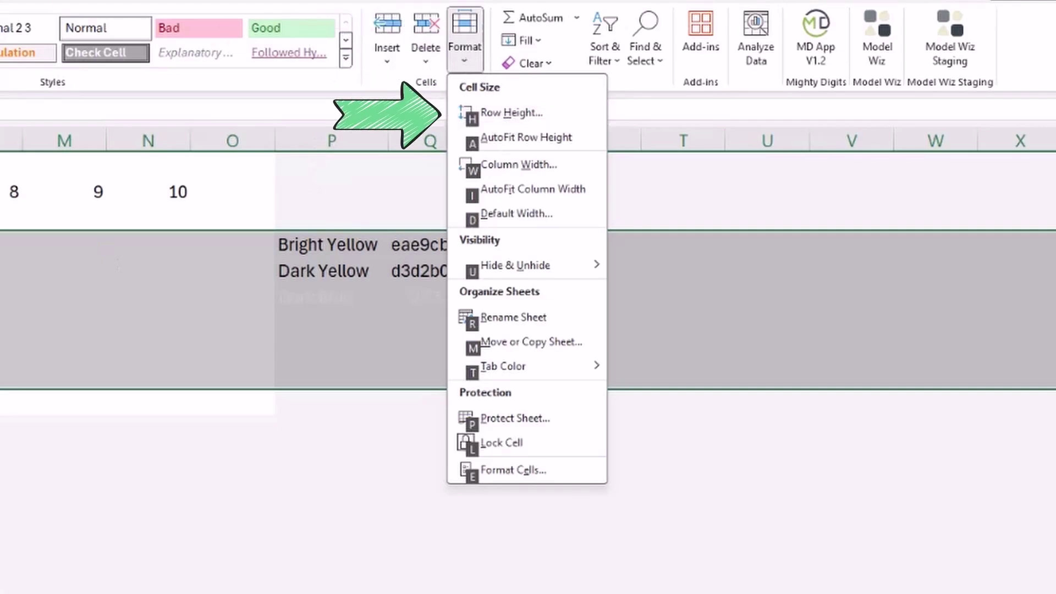
key("h")
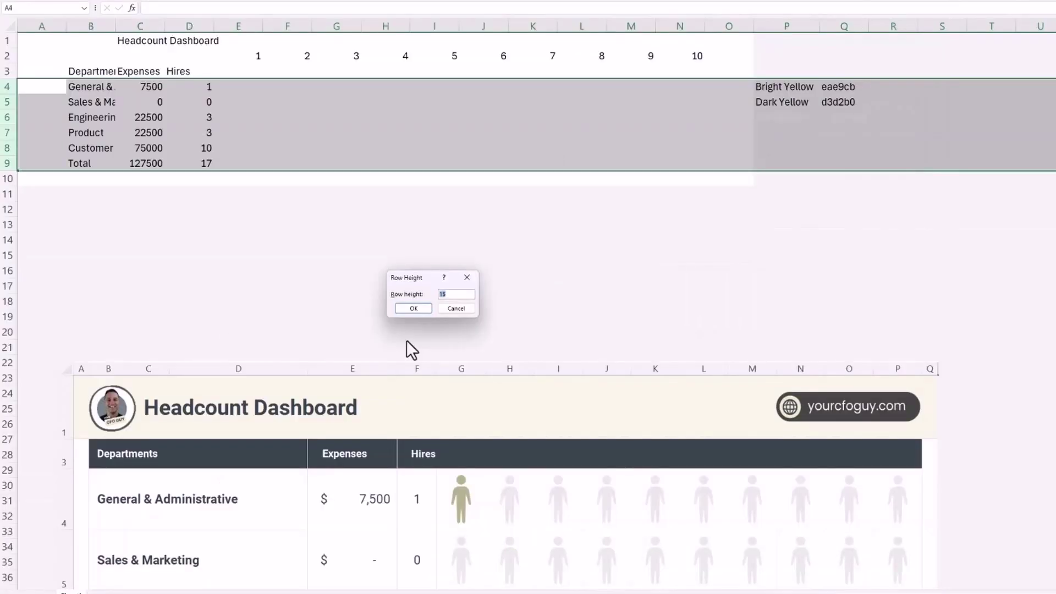
type("68.")
key("Return")
key("Down")
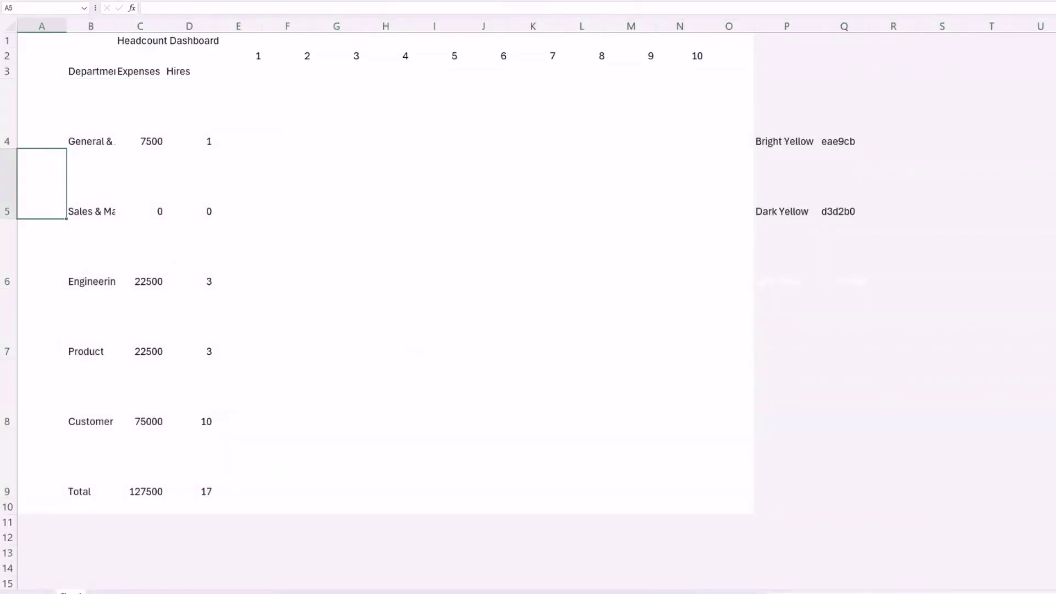
double_click(137, 12)
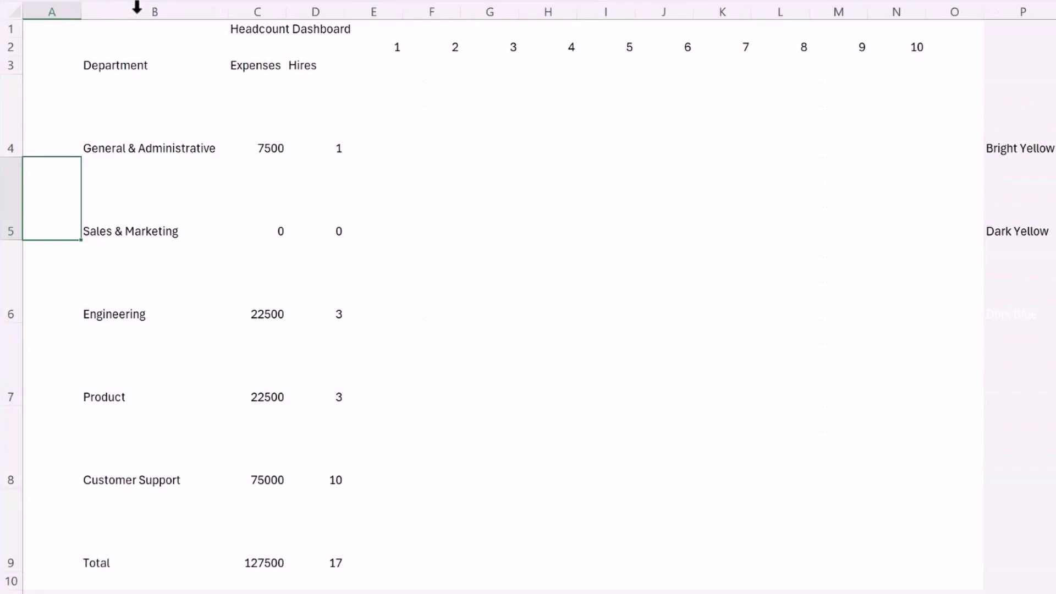
left_click(304, 220)
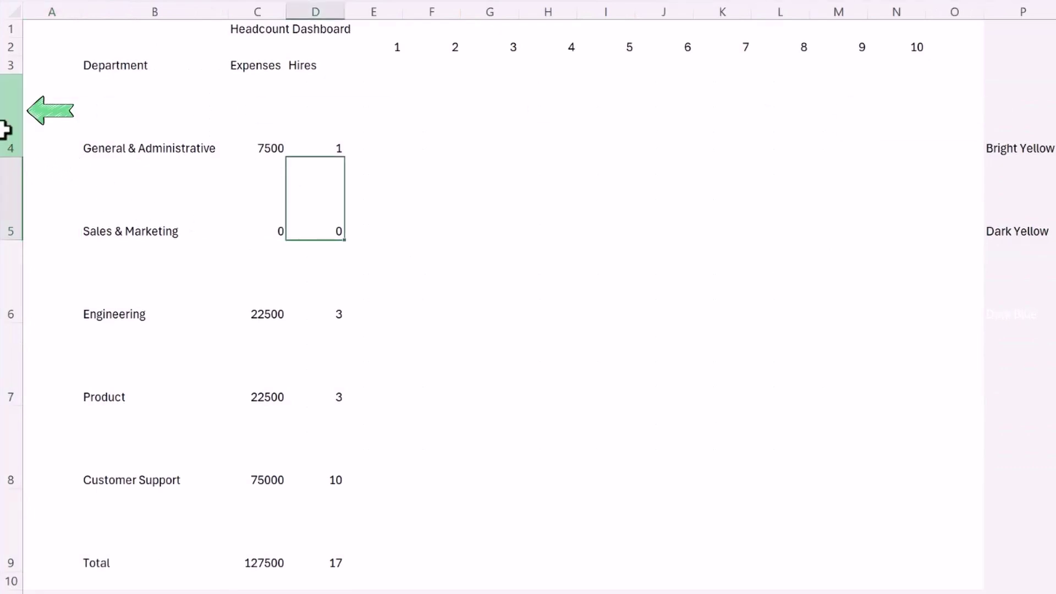
Step: Apply Middle Align to rows 4 through 9
left_click_drag(7, 130, 33, 555)
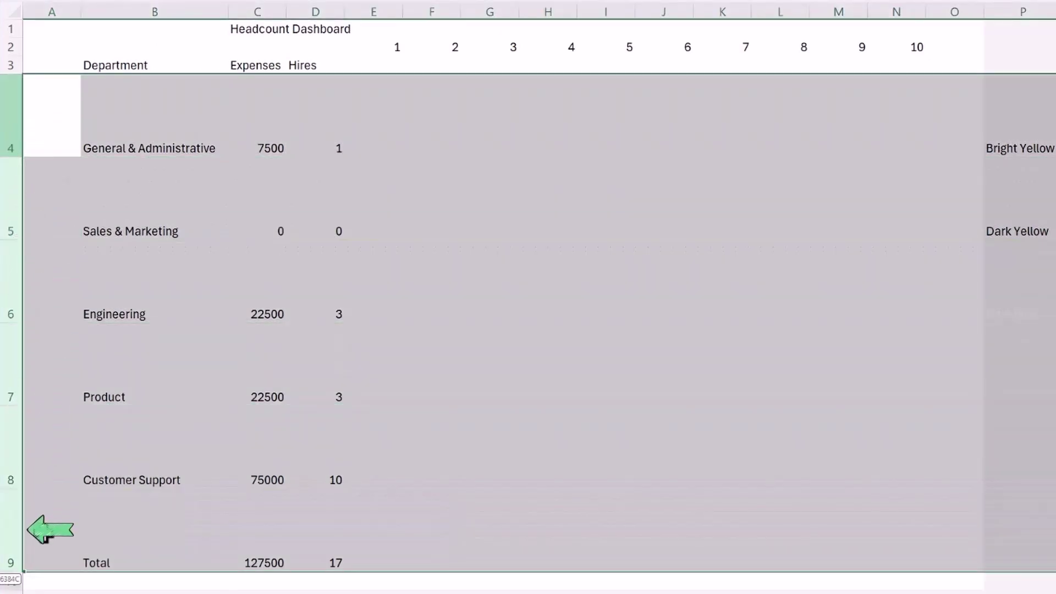
key("alt")
key("h")
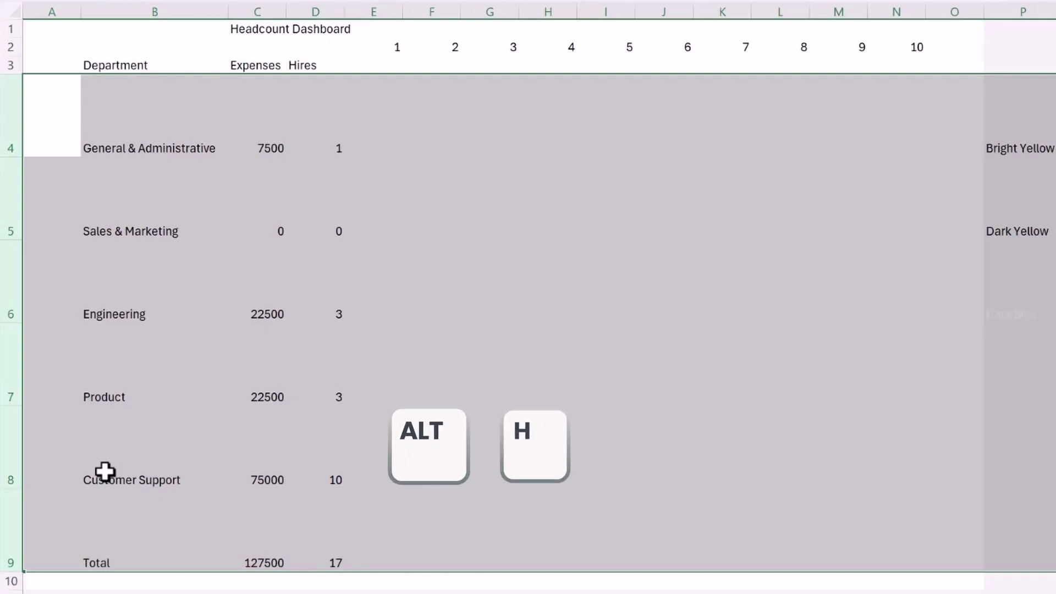
key("a")
key("m")
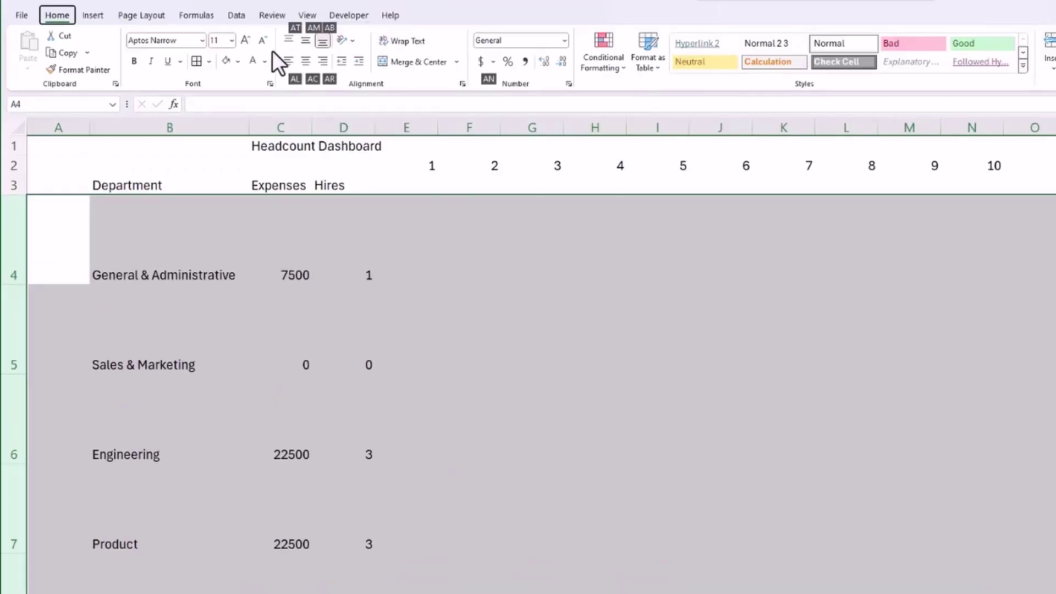
key("m")
left_click(165, 418)
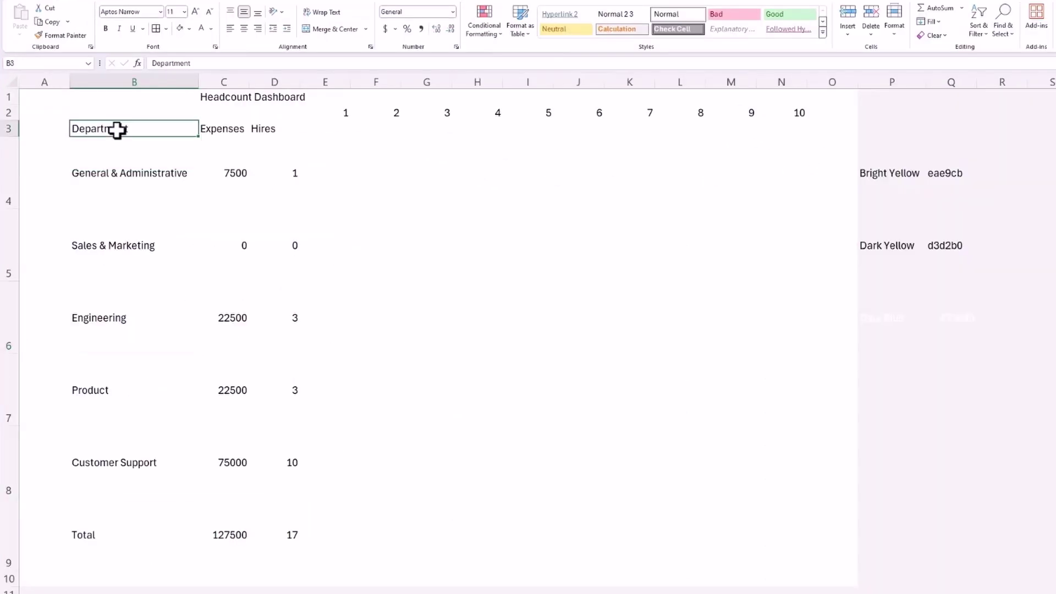
Step: Set the department names in B4:B9 to 14 point and autofit column B to them
left_click_drag(185, 225, 1026, 593)
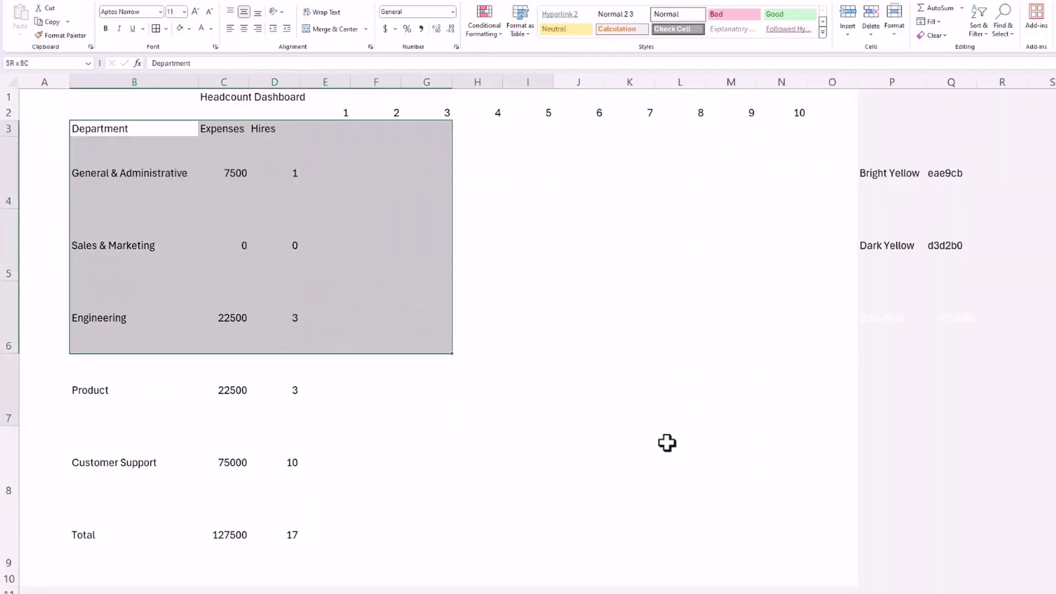
left_click_drag(667, 443, 806, 522)
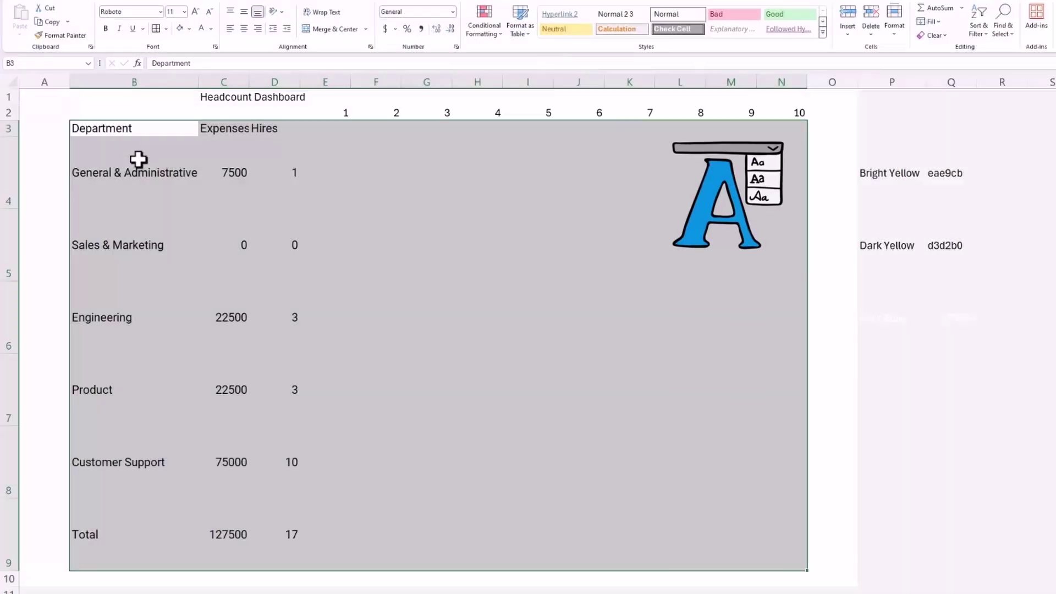
left_click_drag(137, 164, 139, 512)
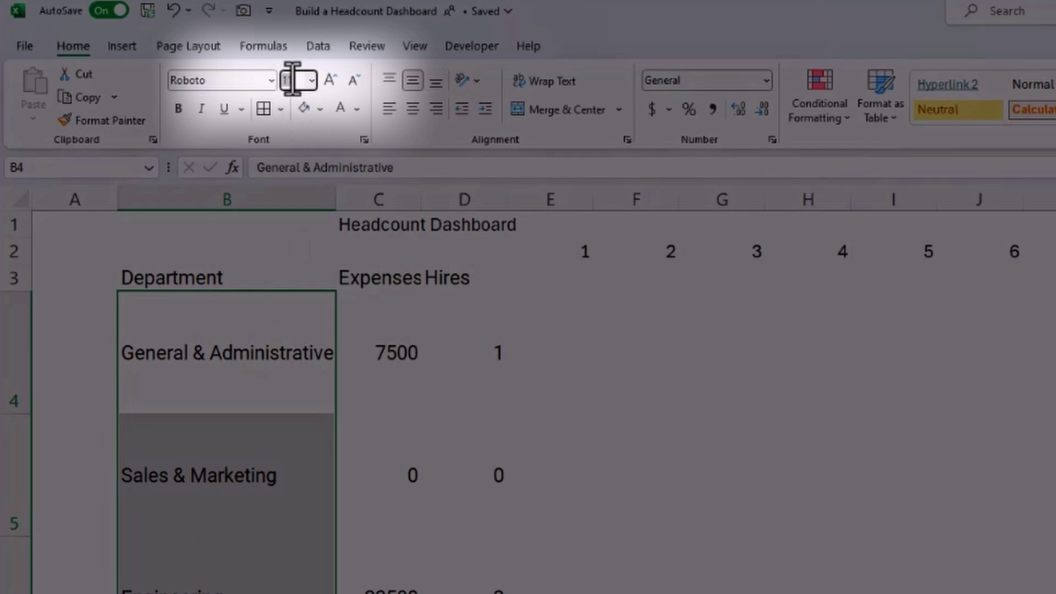
left_click(293, 80)
type("14")
key("Return")
double_click(336, 196)
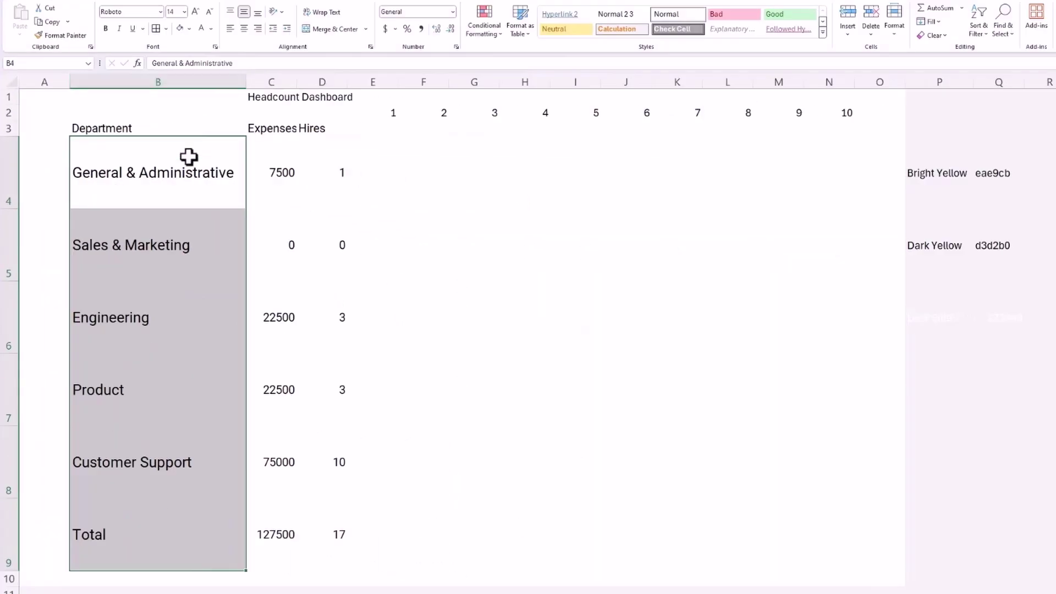
Step: Make the department names B4:B9 bold
left_click_drag(189, 157, 161, 507)
key("ctrl+b")
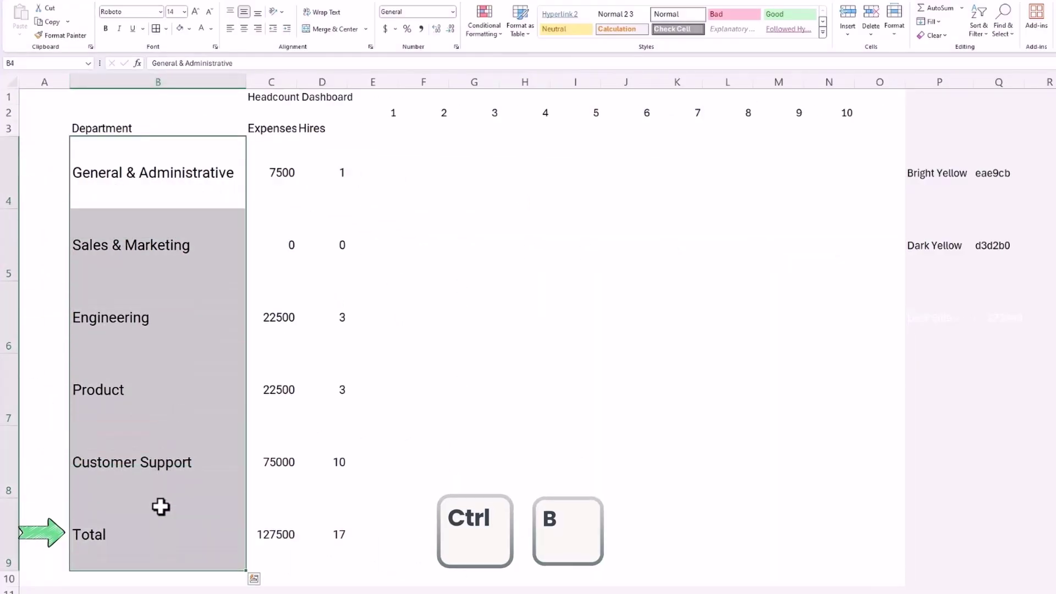
key("Up")
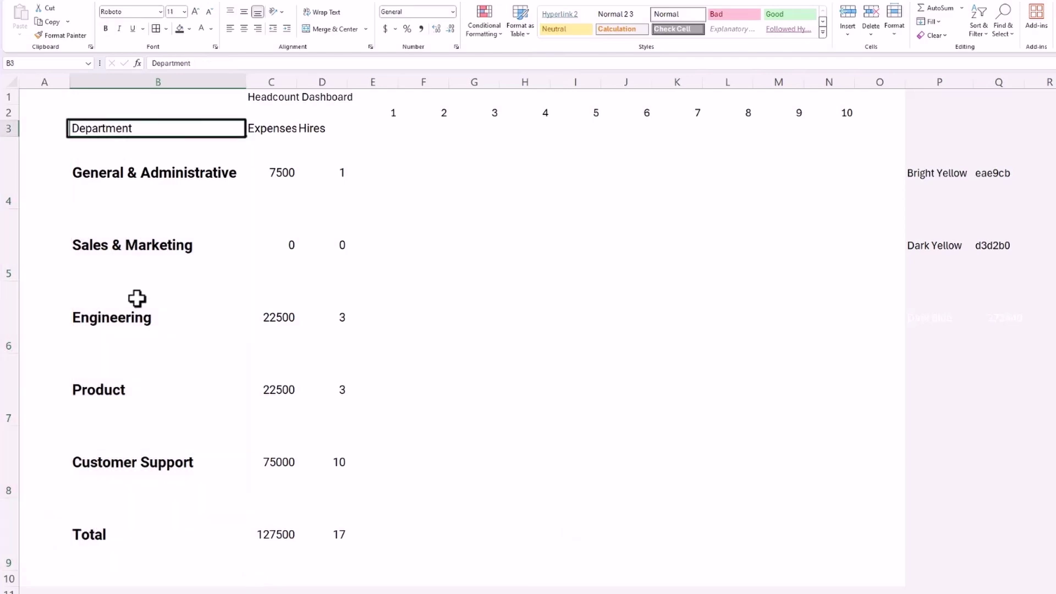
key("Down")
key("Up")
Step: Fill the Department heading B3 with dark navy
key("alt")
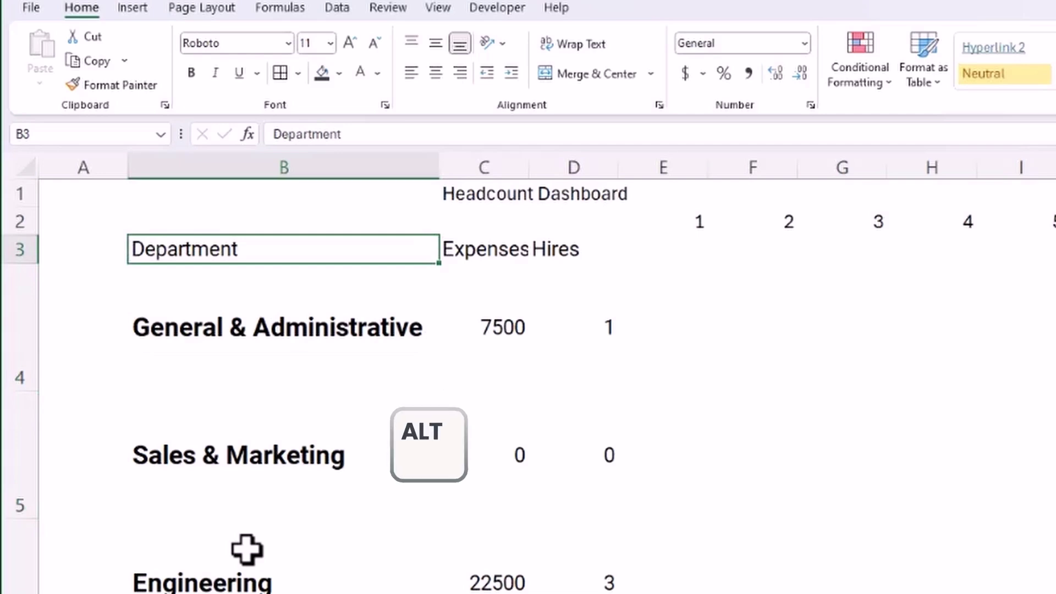
key("h")
key("h")
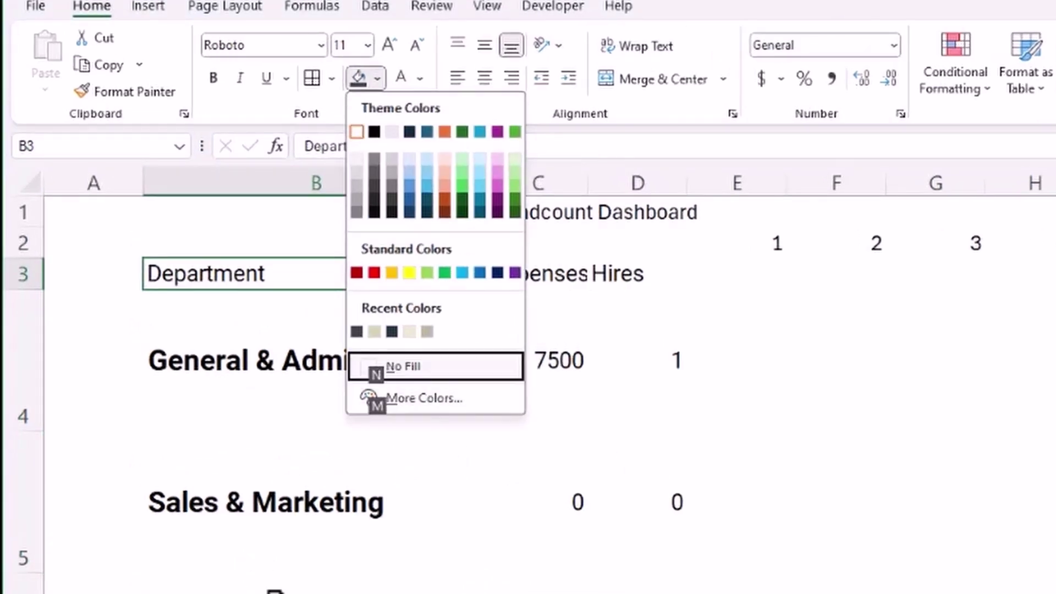
key("Up")
key("Left")
key("Return")
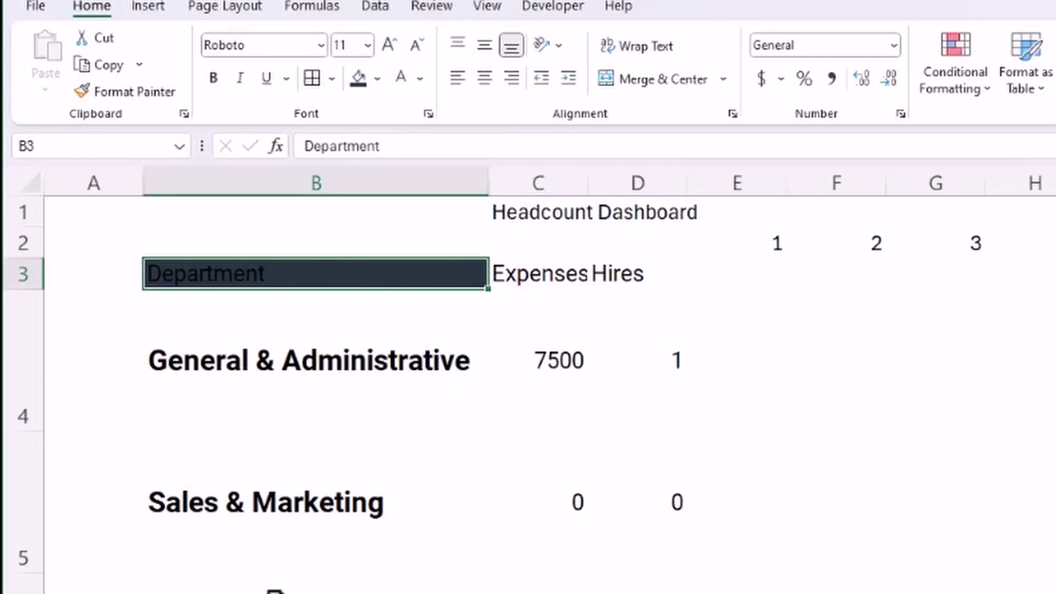
Step: Make the Department heading text white
key("alt")
key("h")
key("f")
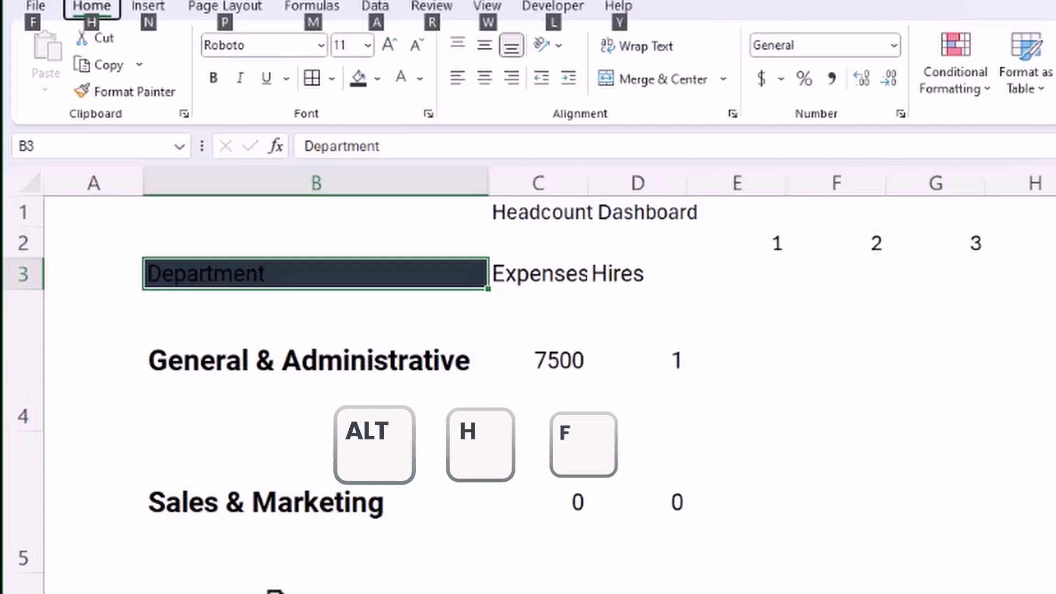
key("c")
key("c")
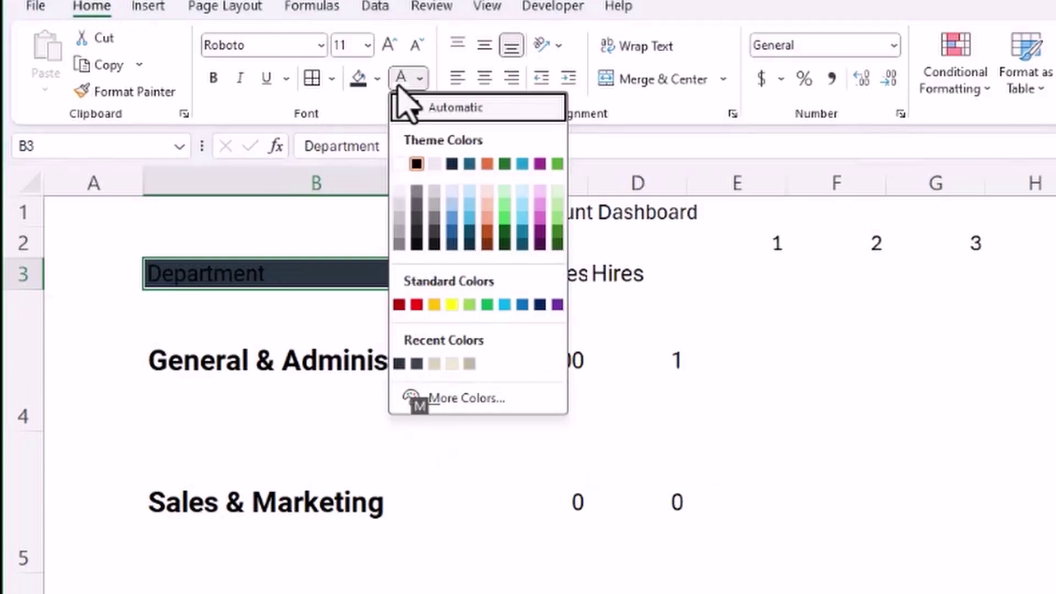
key("Down")
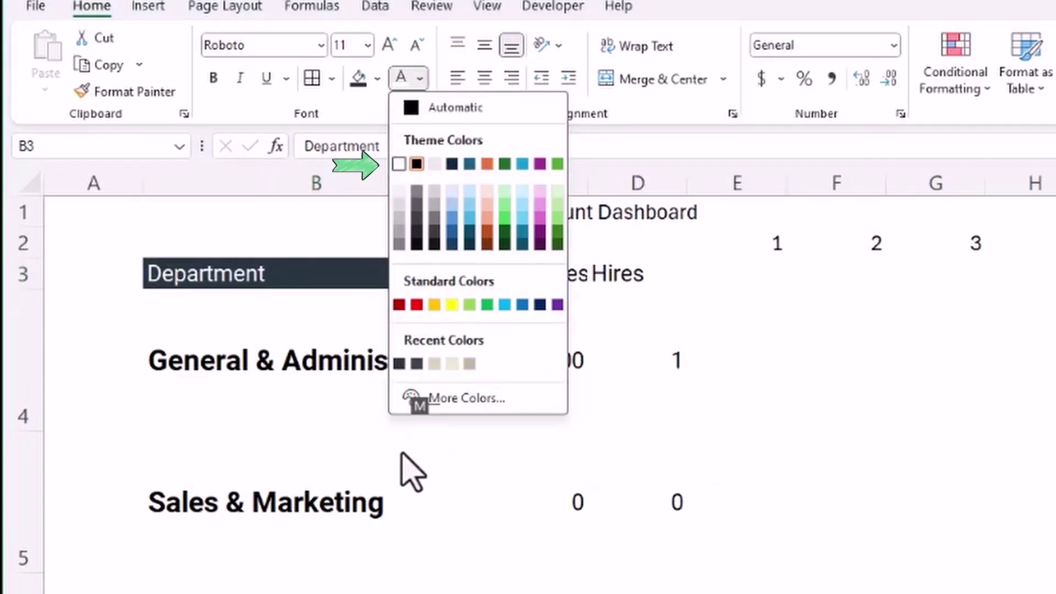
key("Return")
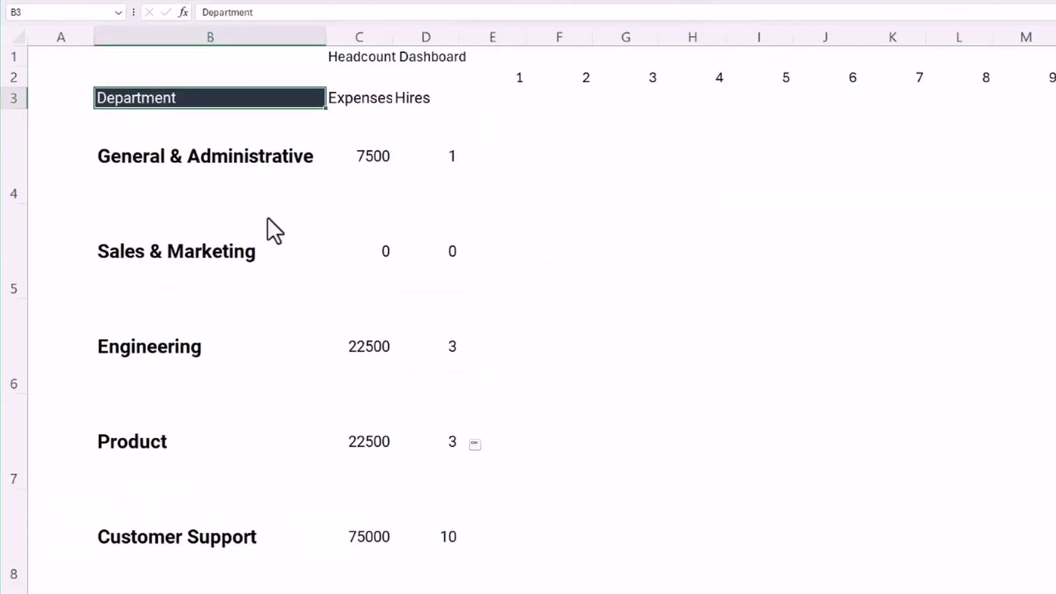
Step: Copy B3's formatting onto the Expenses and Hires headings across B3:D3
key("ctrl+c")
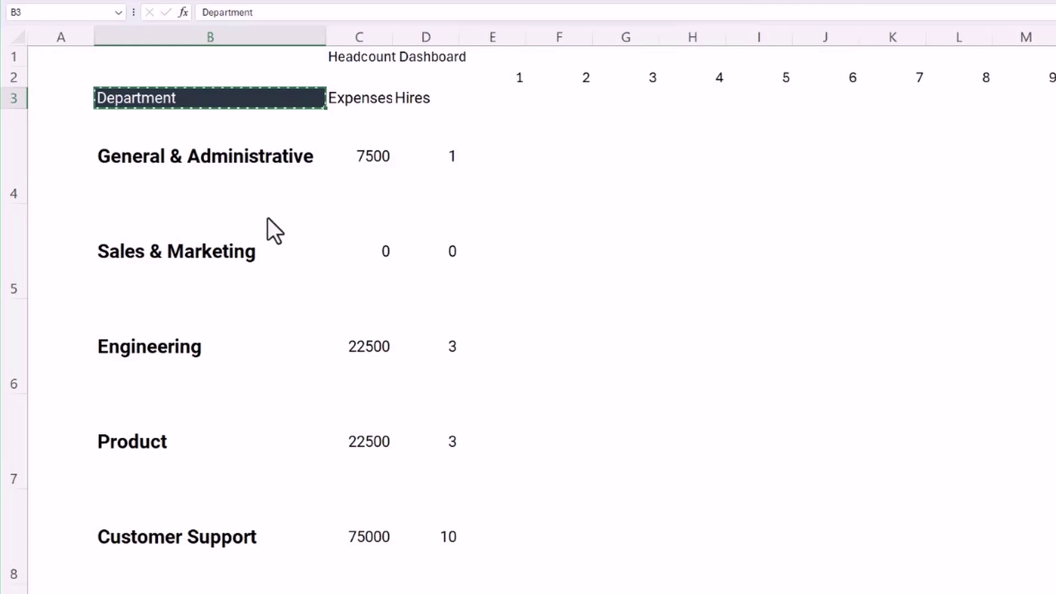
key("shift+Right")
key("shift+Right")
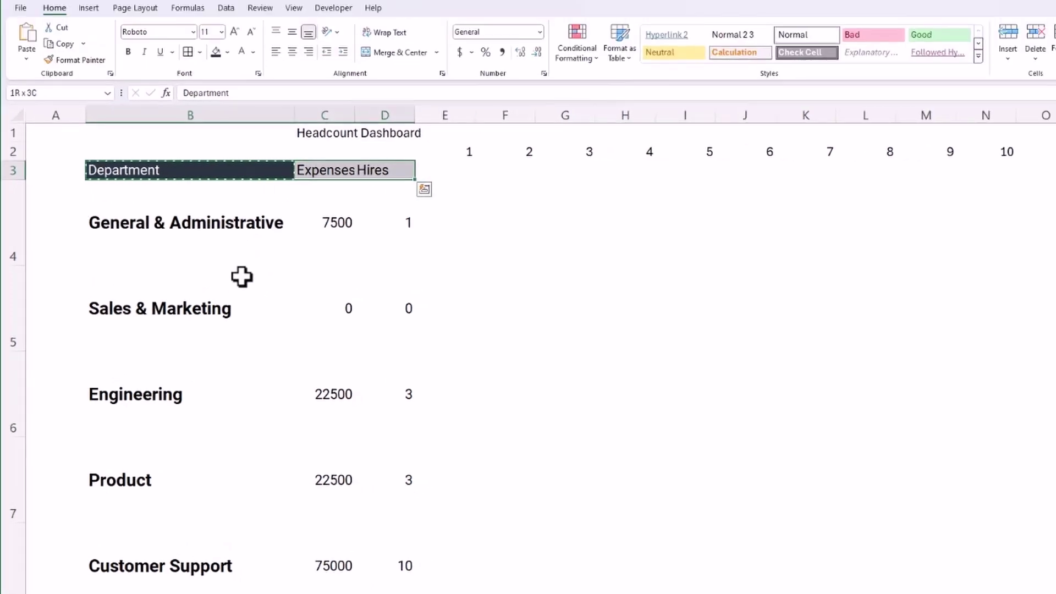
key("alt")
key("h")
key("v")
key("r")
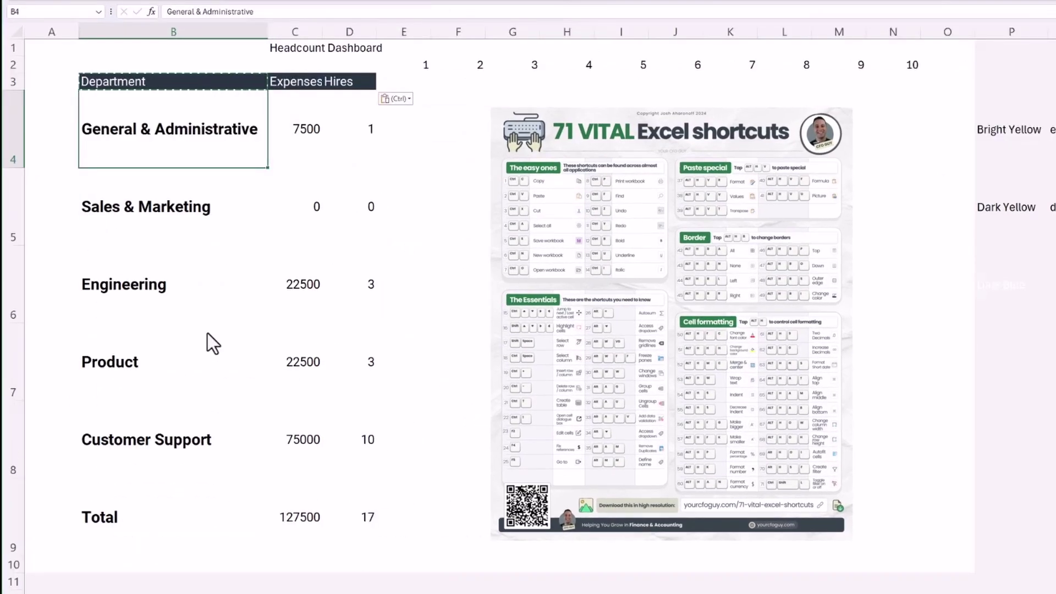
Step: AutoFit column C's width to the Expenses heading in C3
key("Up")
key("Right")
key("Down")
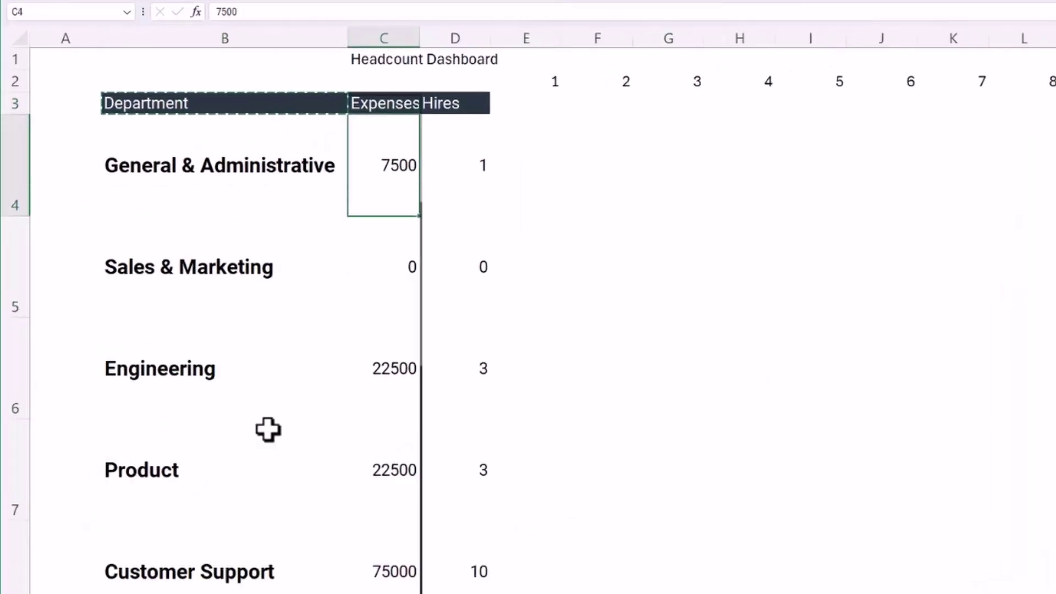
key("Up")
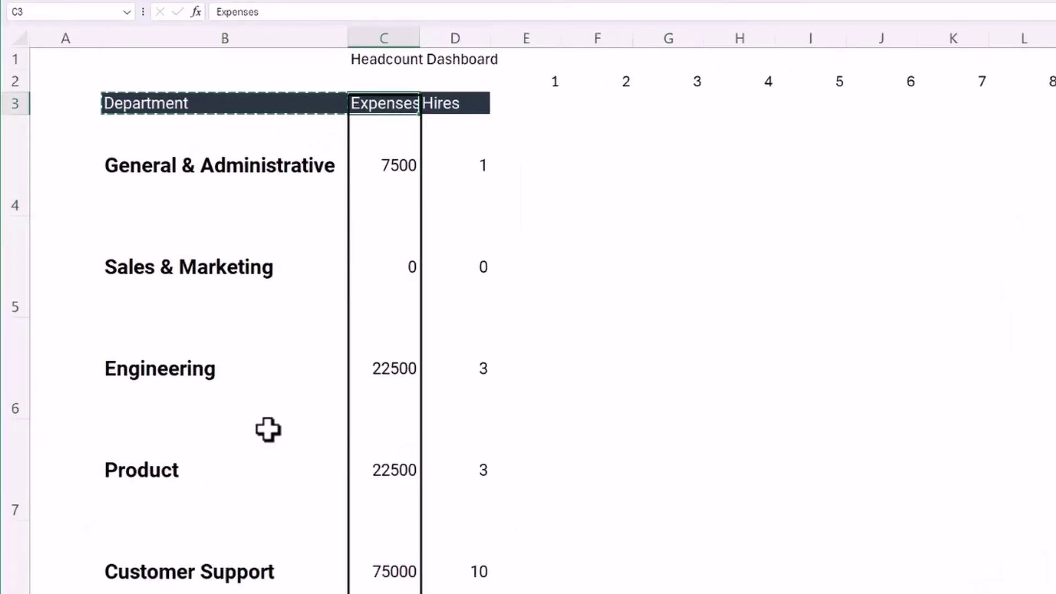
key("alt")
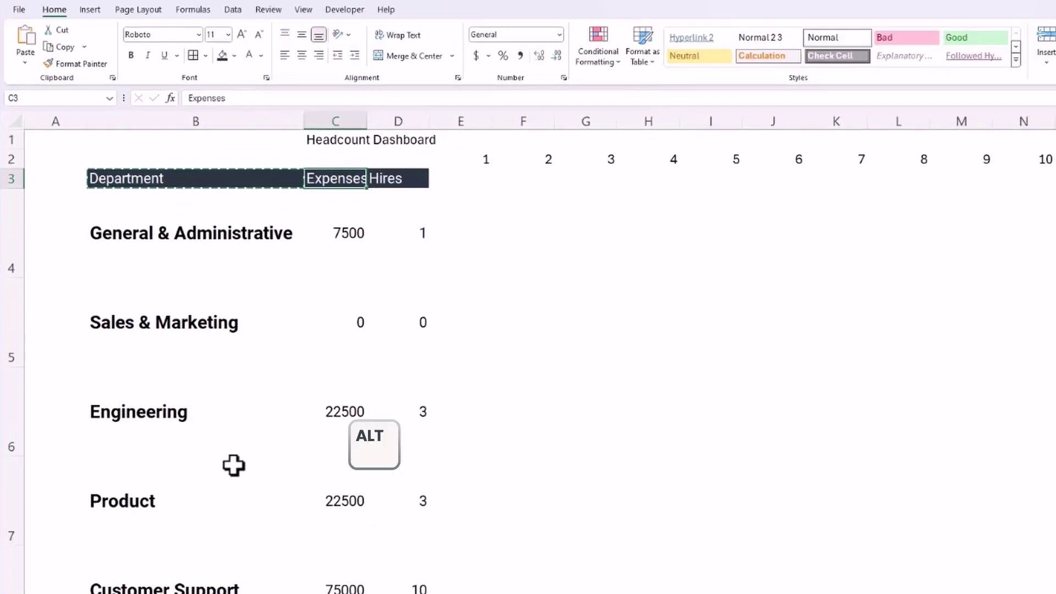
key("h")
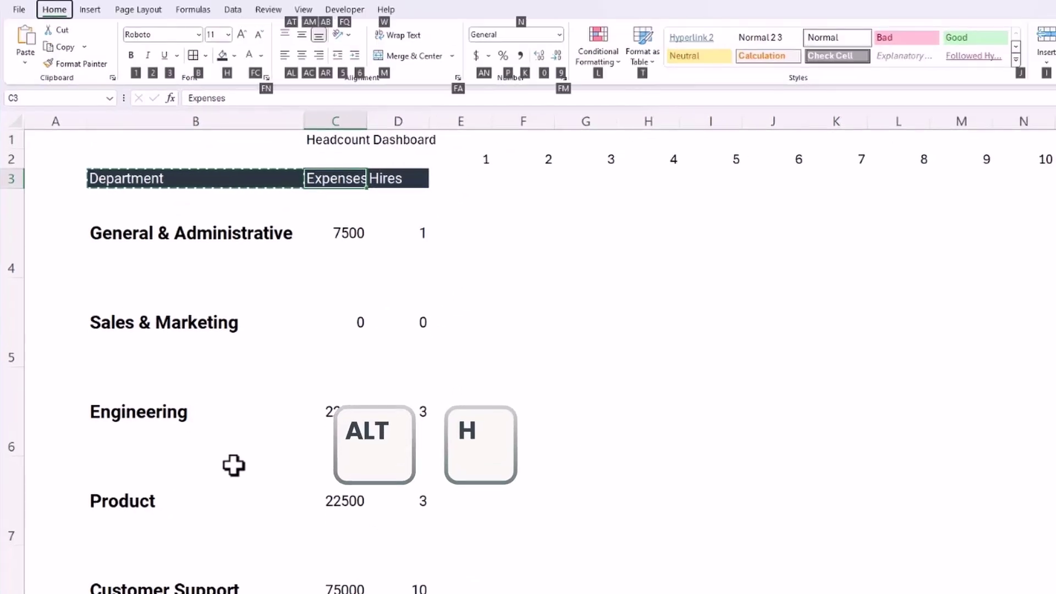
key("o")
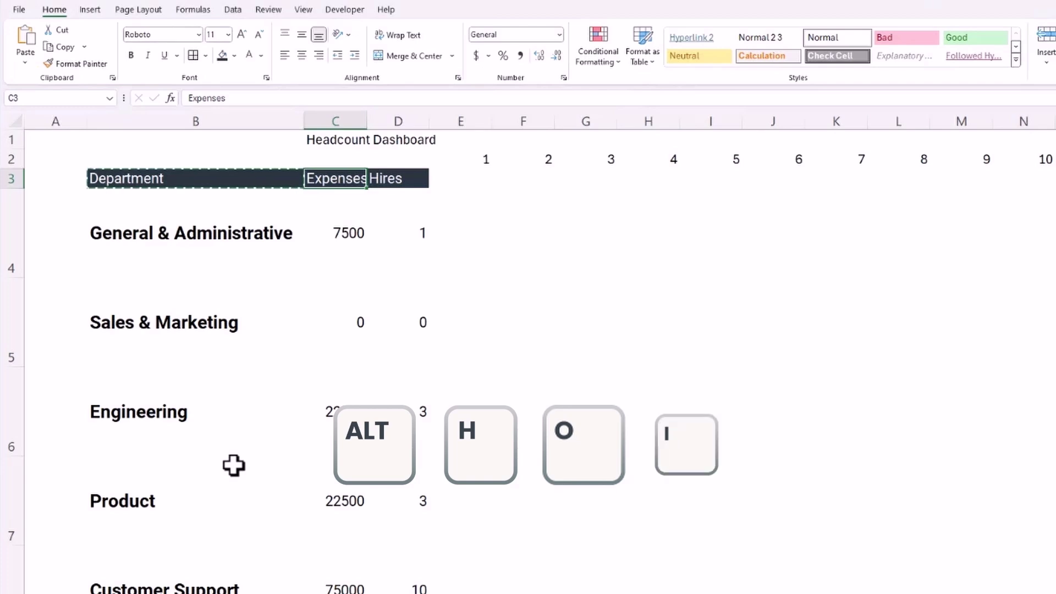
key("i")
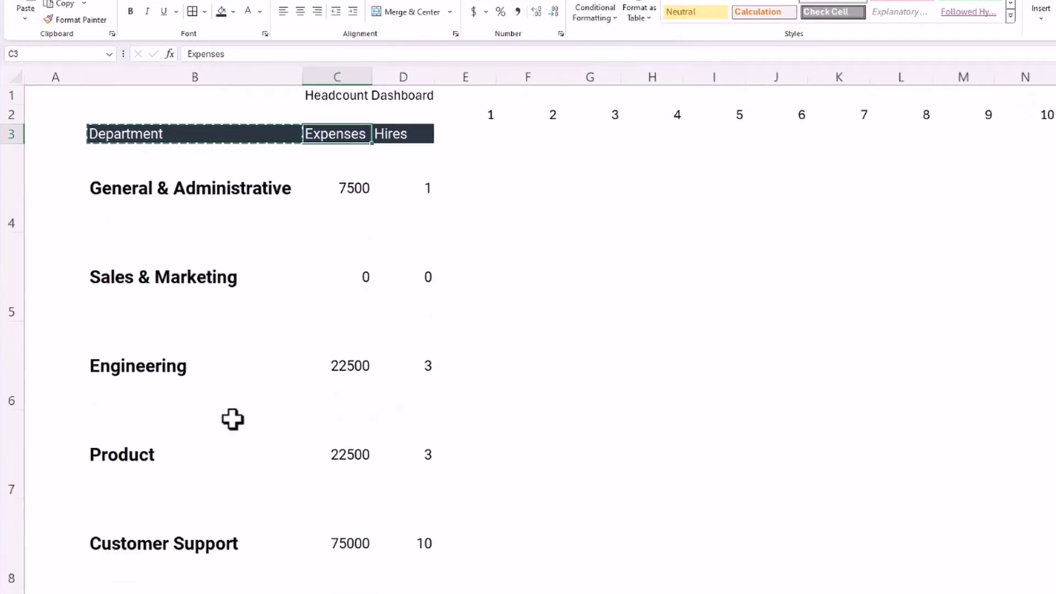
key("Down")
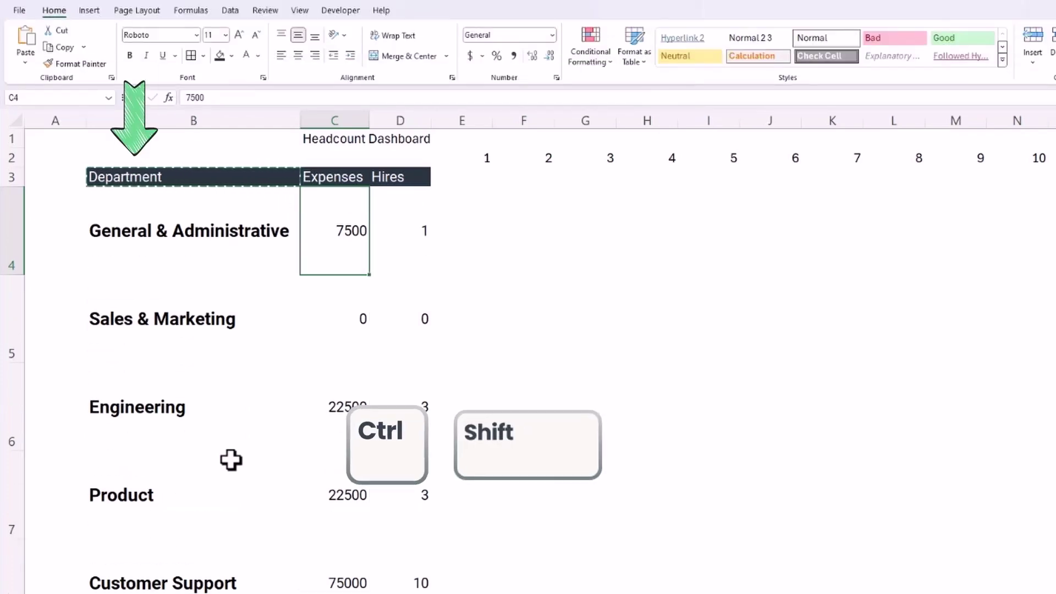
Step: Apply the Accounting number format to the Expenses values in column C
key("ctrl+shift+Down")
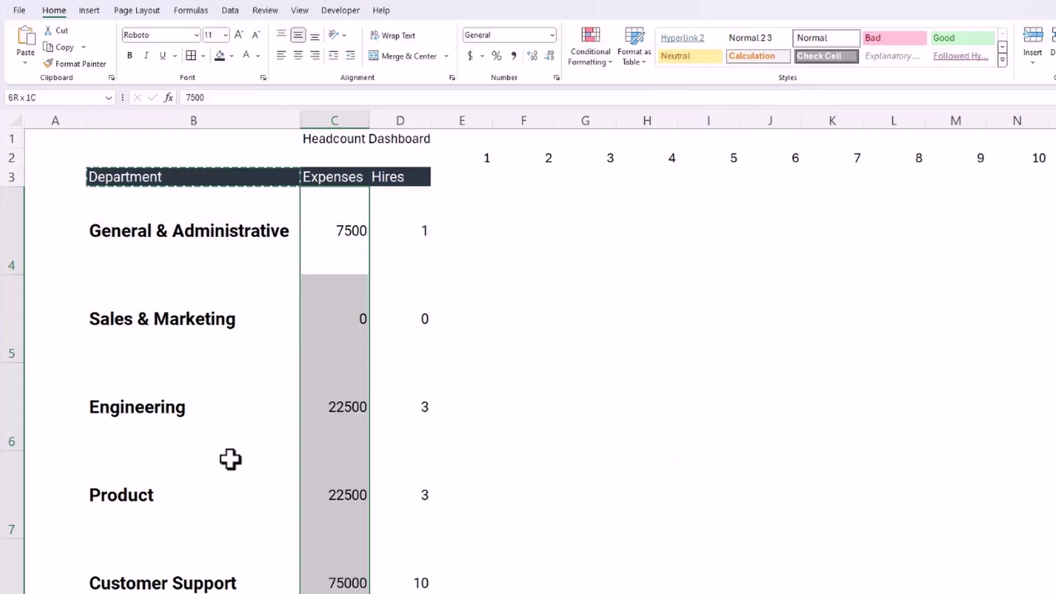
key("alt+h")
key("a")
key("n")
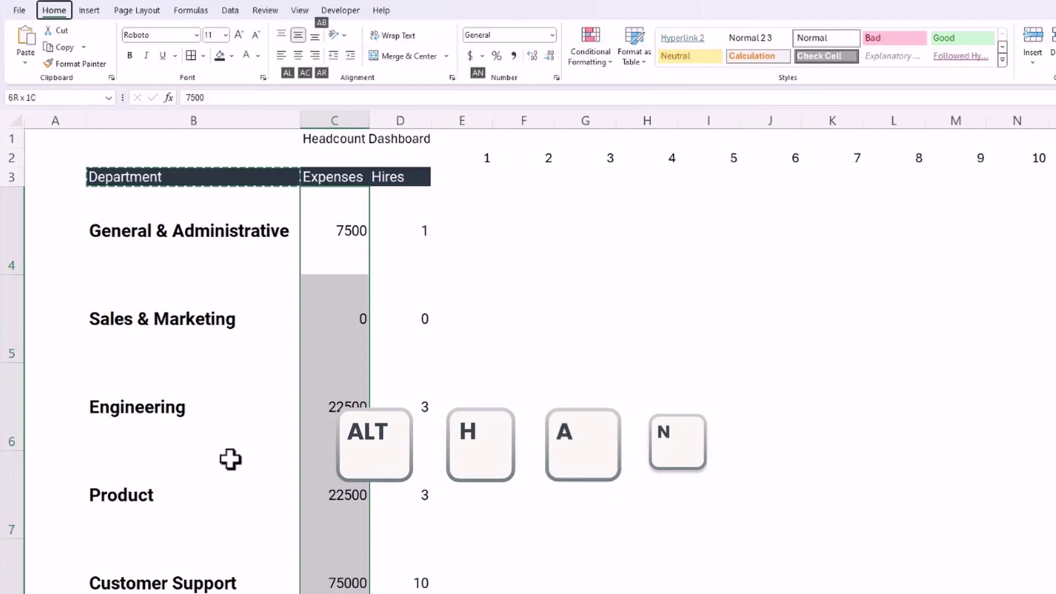
key("Return")
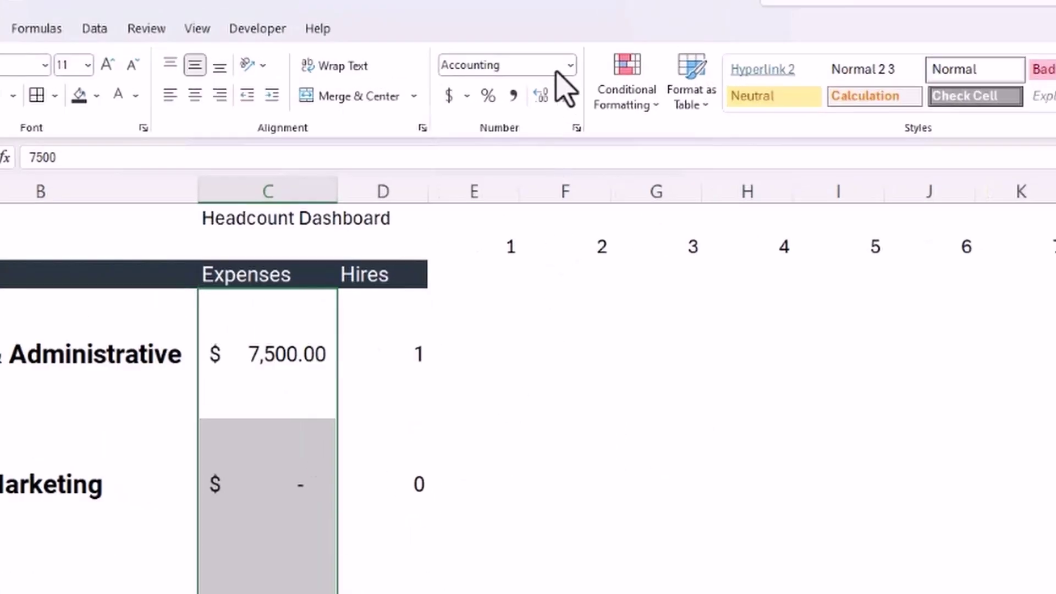
left_click(571, 66)
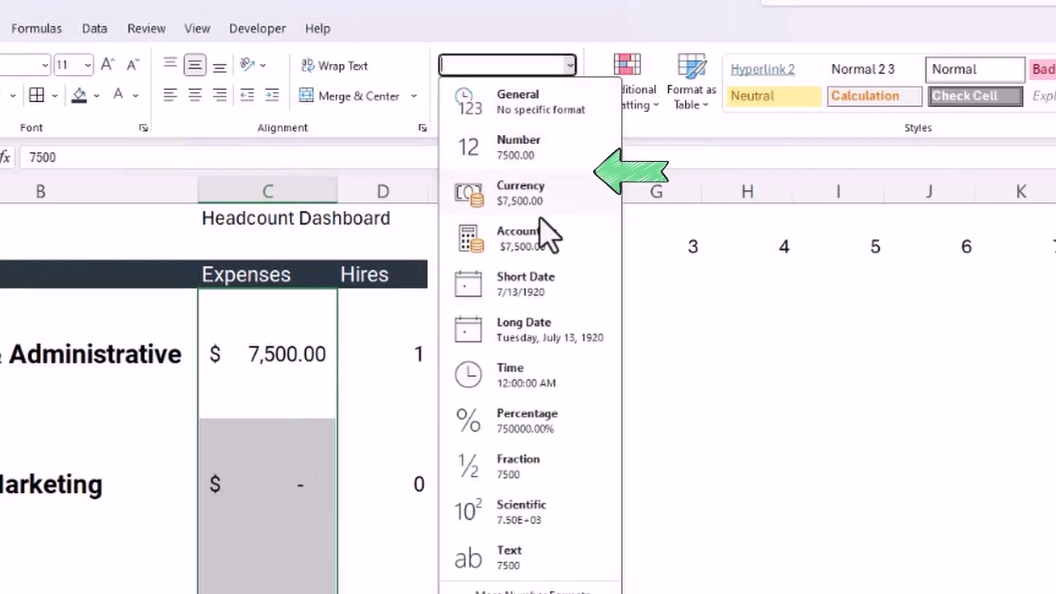
left_click(577, 239)
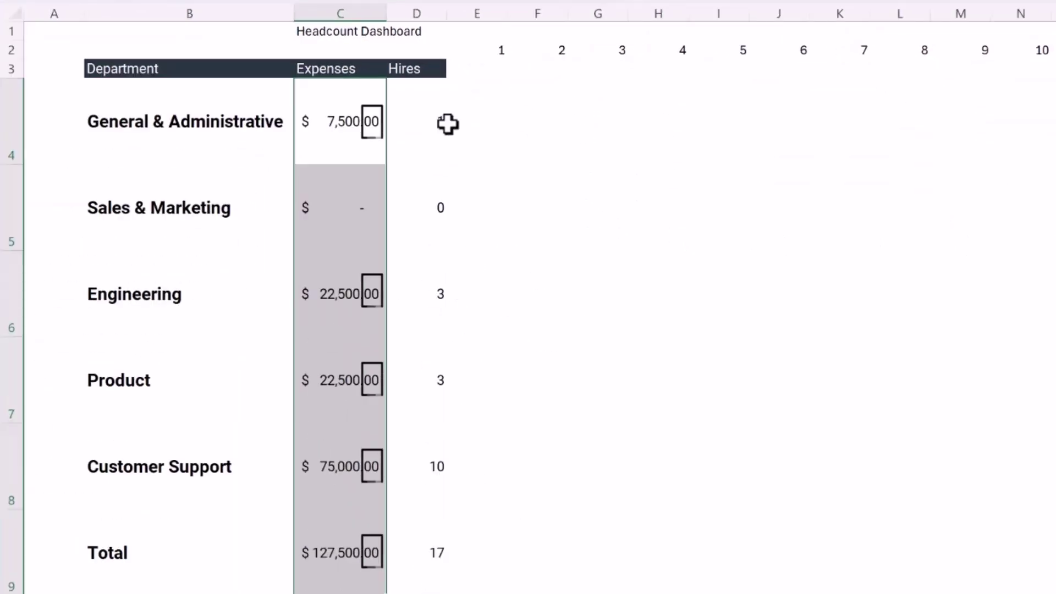
Step: Decrease the Expenses decimals twice to show whole dollars like $ 7,500
key("alt")
key("h")
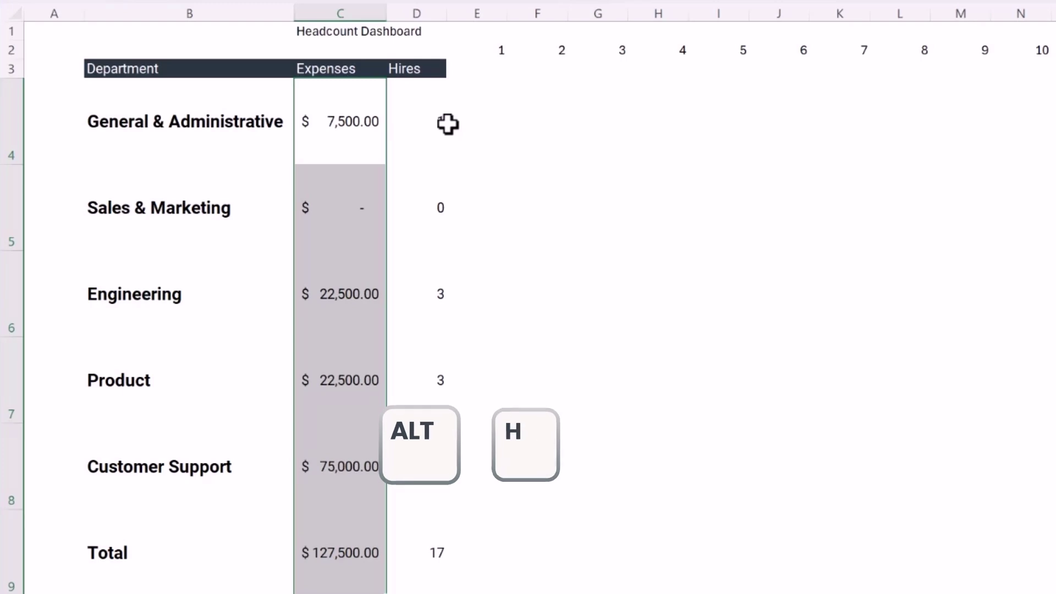
key("9")
key("alt")
key("h")
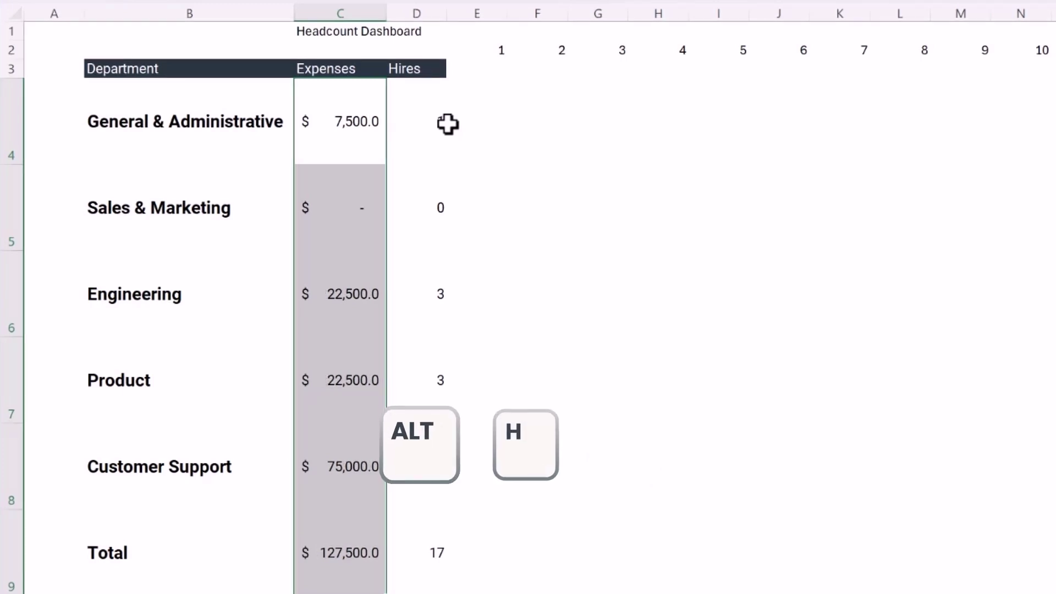
key("9")
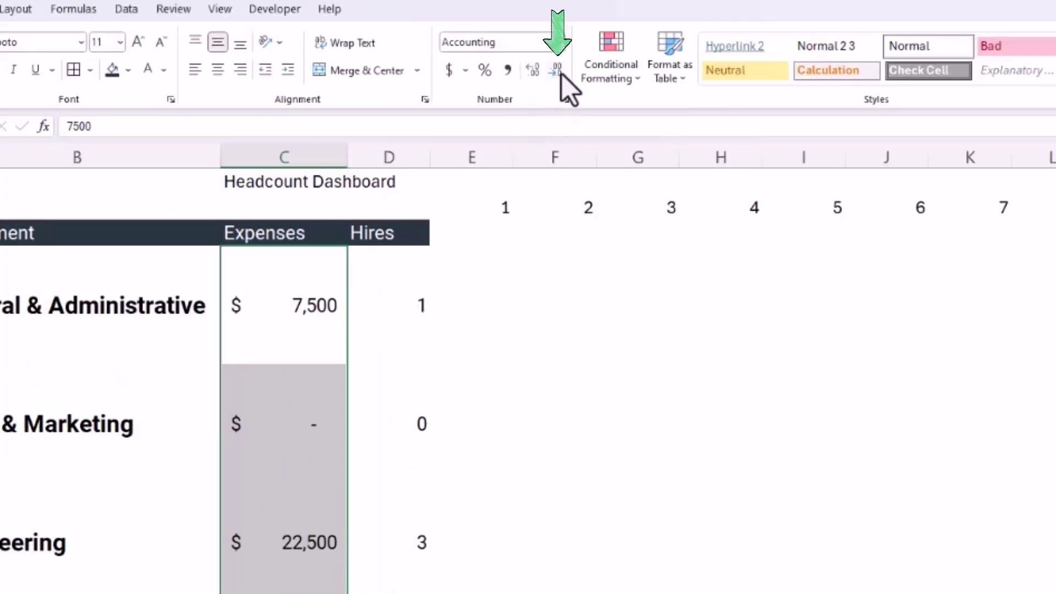
left_click(388, 305)
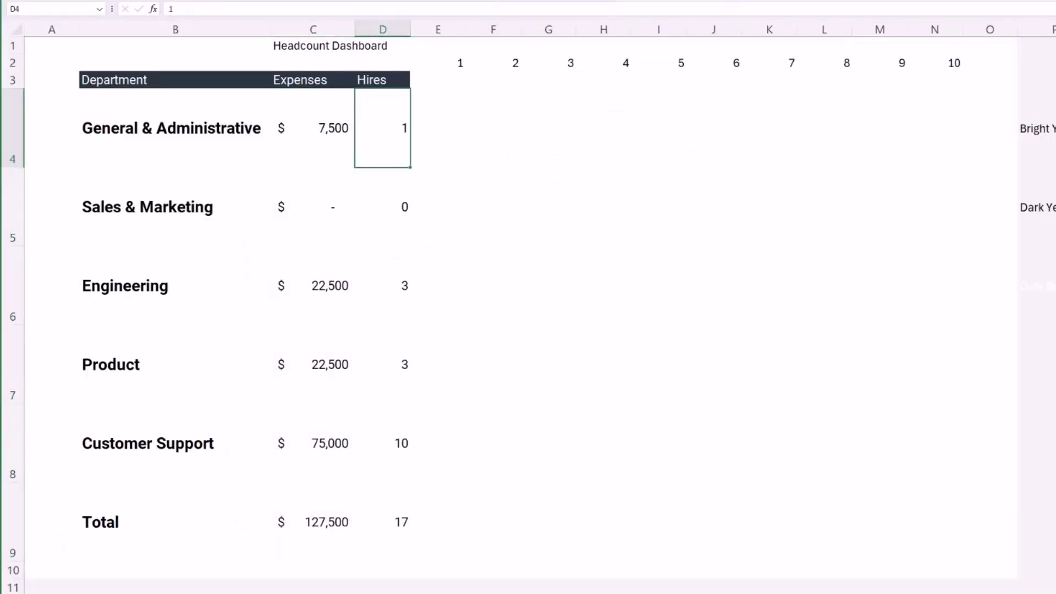
Step: Center the Hires values in D4:D9 horizontally
key("ctrl+shift+Down")
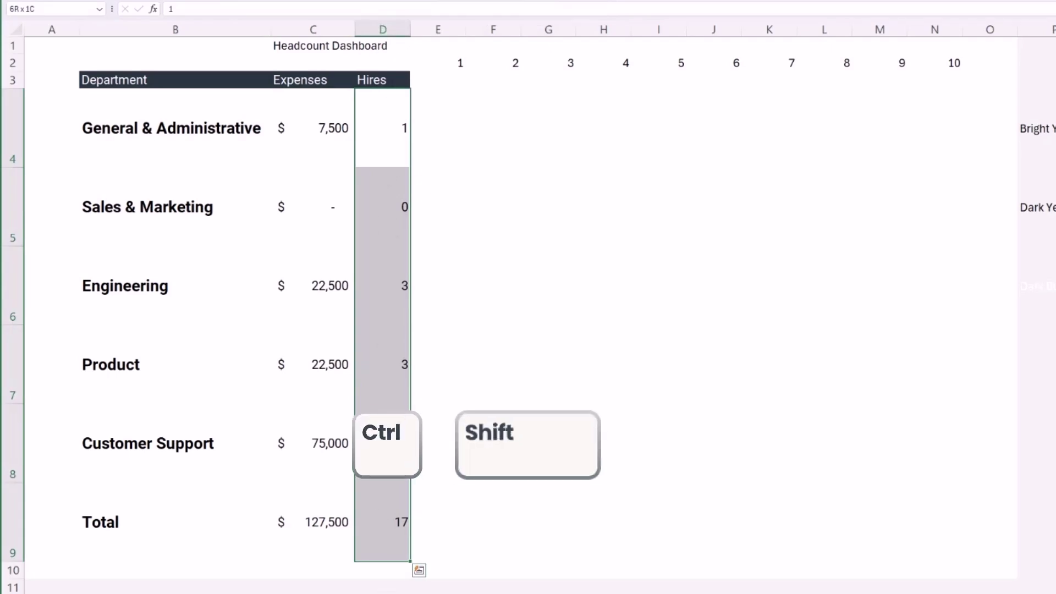
key("h")
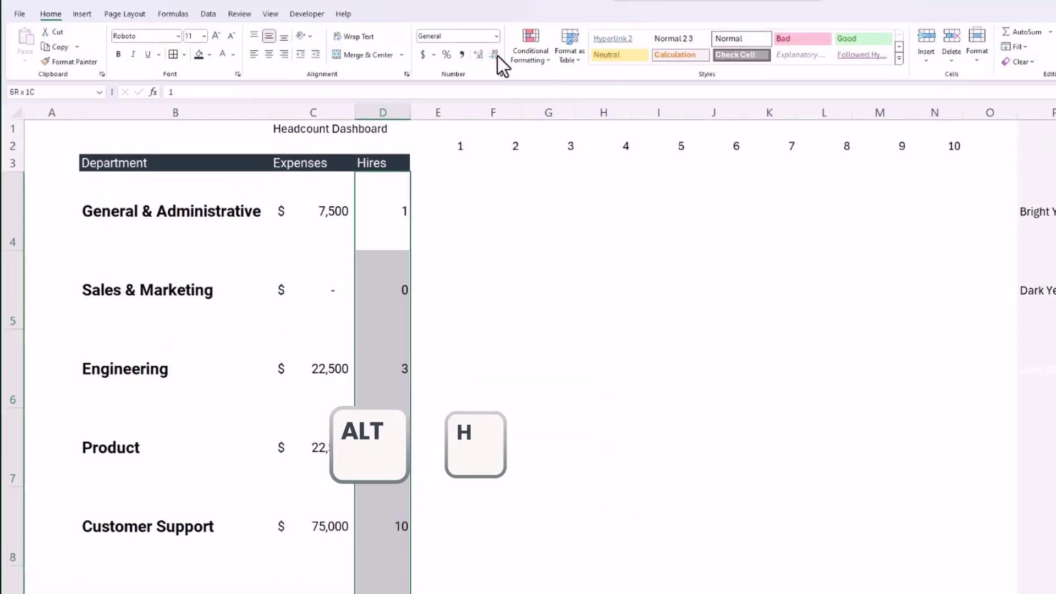
key("a")
key("c")
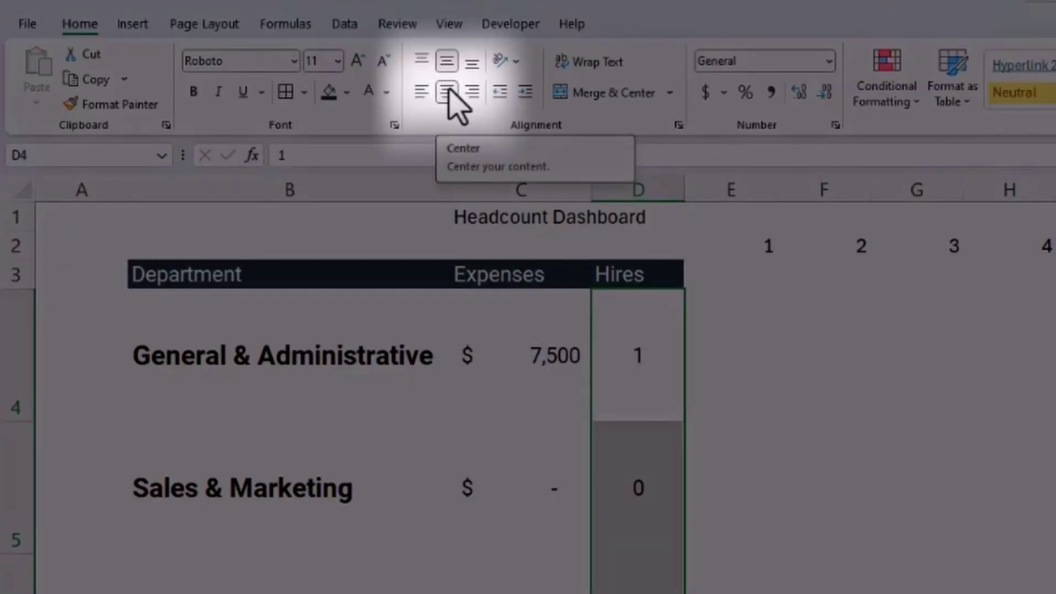
Step: Set header row 3's height to 30
left_click(317, 562)
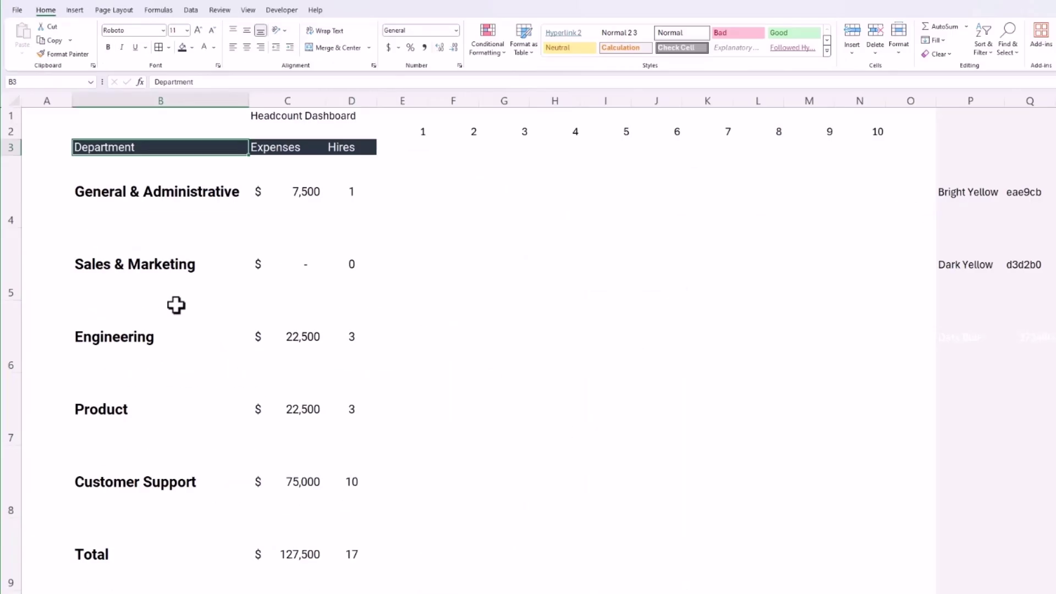
key("shift+space")
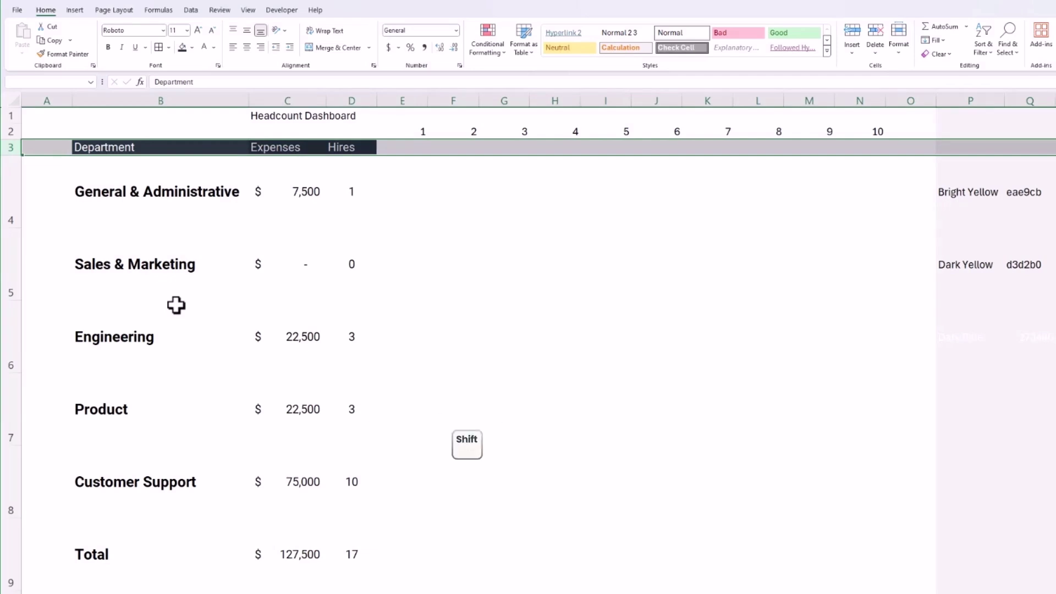
key("shift+space")
key("h")
key("o")
key("h")
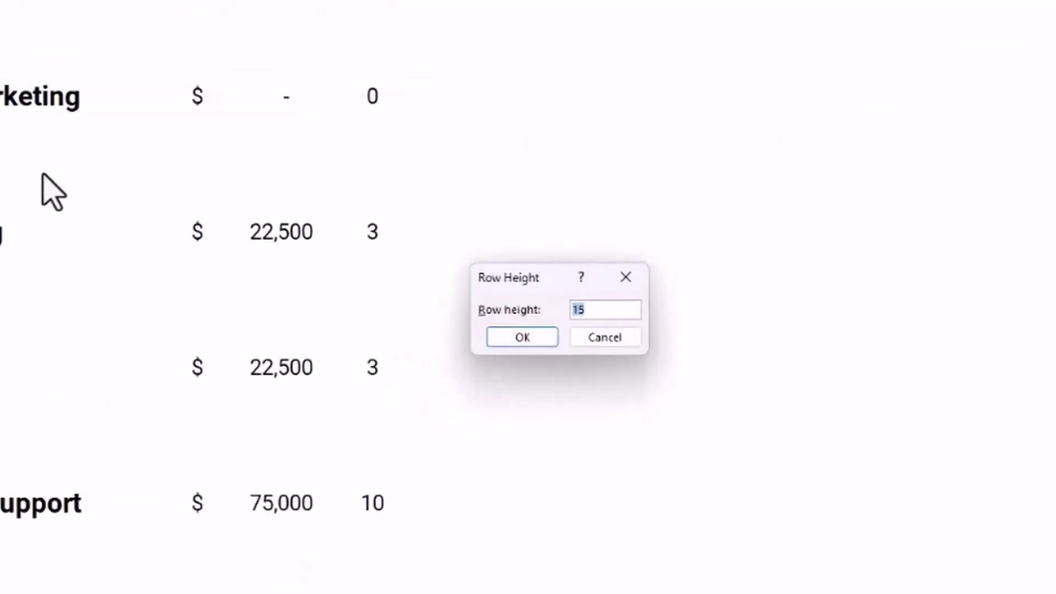
key("Return")
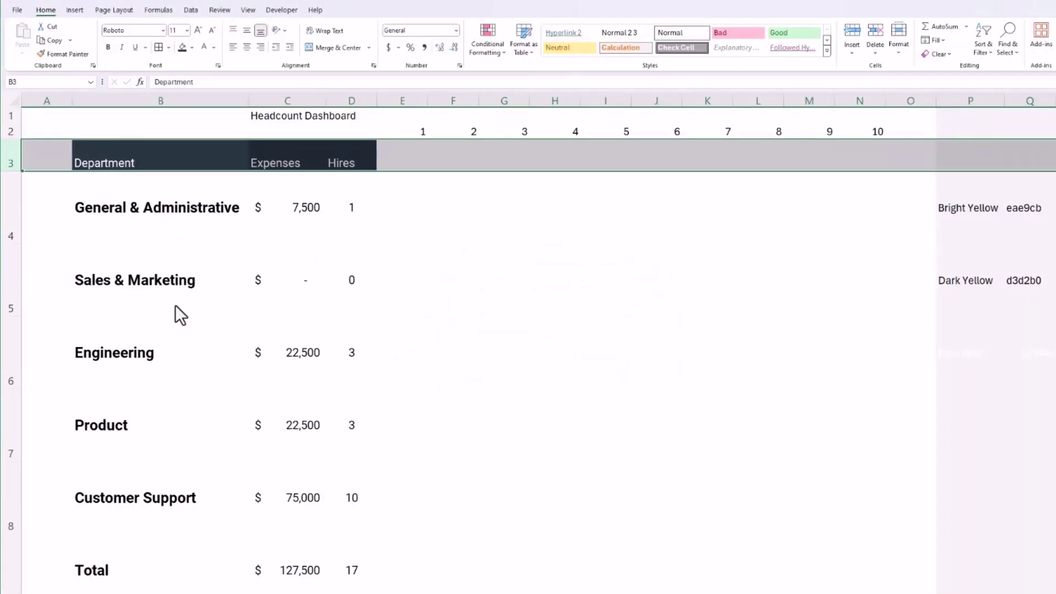
Step: Middle-align the header row labels vertically
key("alt")
key("h")
key("a")
key("m")
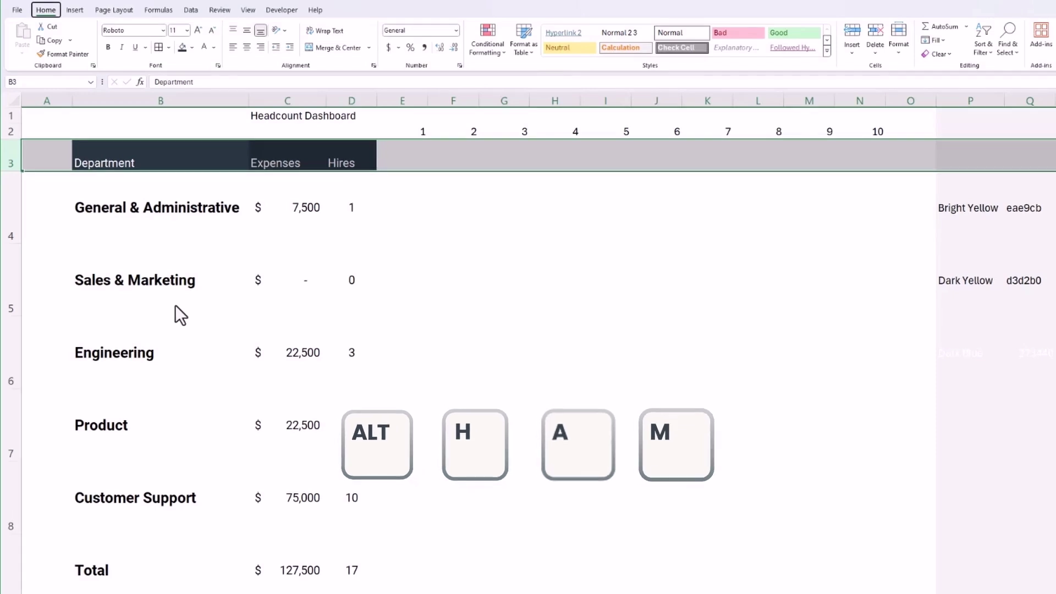
key("Down")
key("Right")
key("Right")
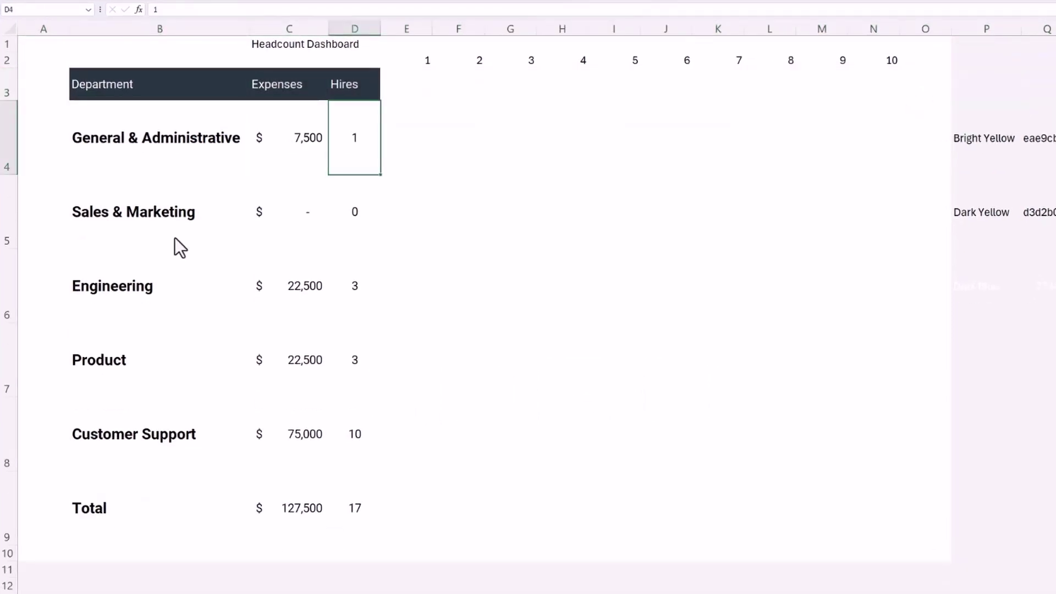
Step: Select the dashboard block B3:N9
key("Right")
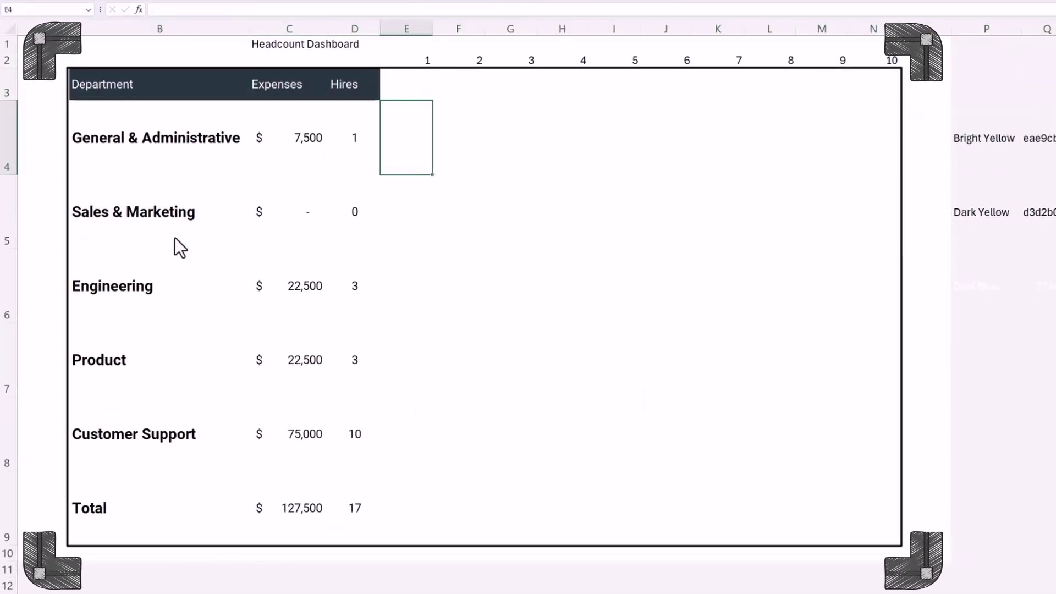
key("Left")
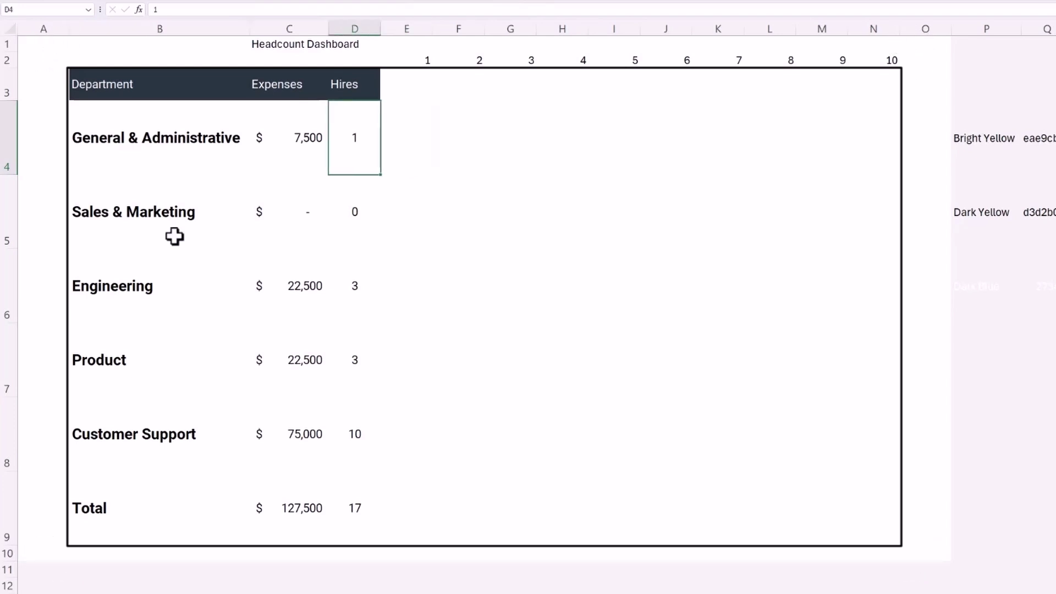
key("Left")
key("Left")
key("Up")
key("shift+Right")
key("shift+Down")
key("shift+Right")
key("shift+Down")
key("shift+Down")
key("shift+Right")
key("shift+Right")
key("shift+Down")
key("shift+Right")
key("shift+Right")
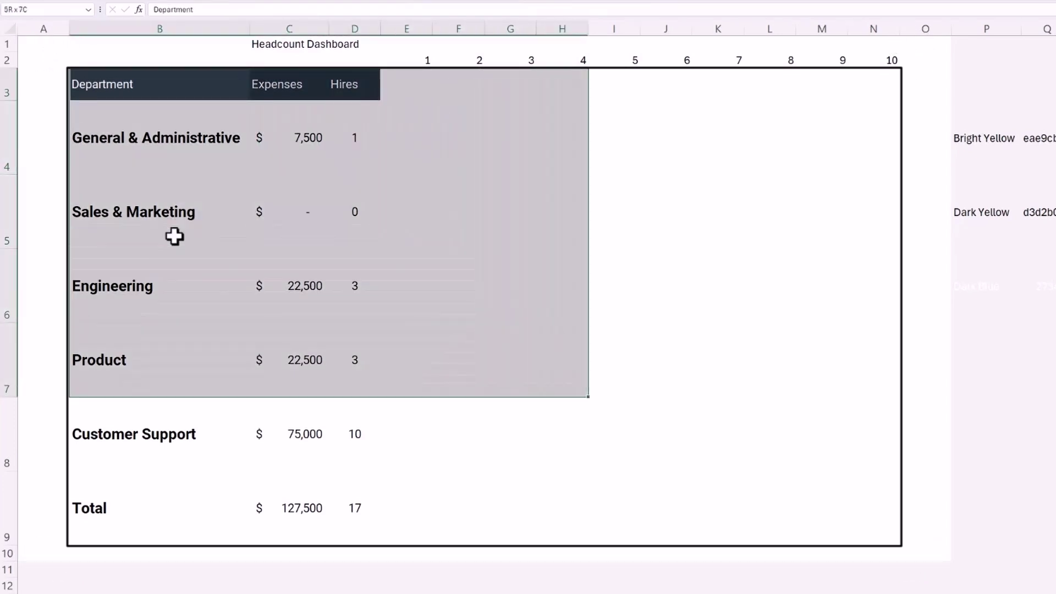
key("shift+Down")
key("shift+Down")
key("shift+Right")
key("shift+Right")
key("shift+Right")
key("shift+Right")
key("shift+Right")
key("shift+Right")
Step: Set the border line colour to white and apply All Borders to B3:N9
key("alt")
key("h")
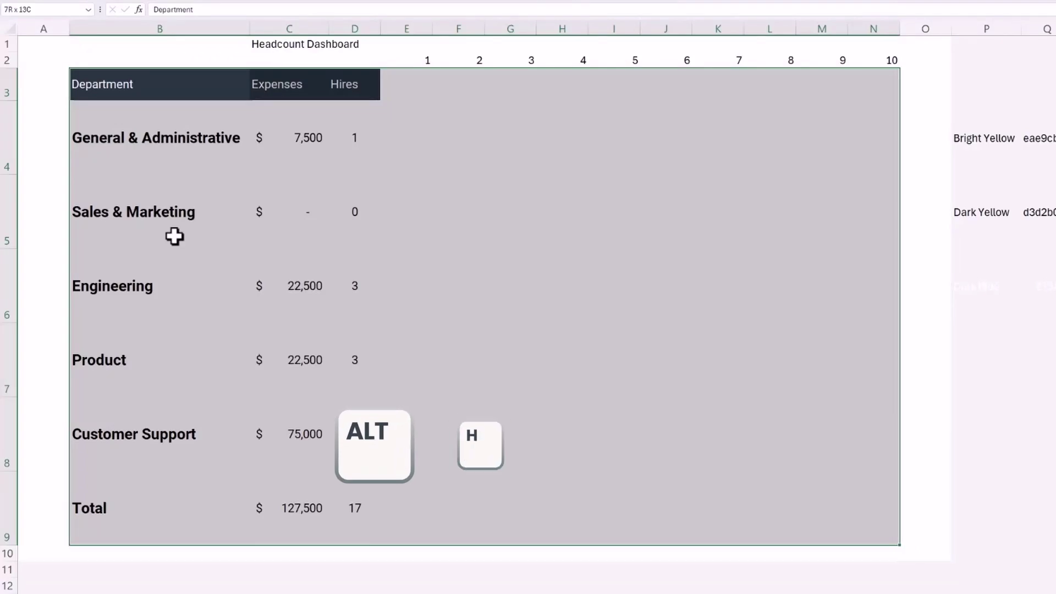
key("b")
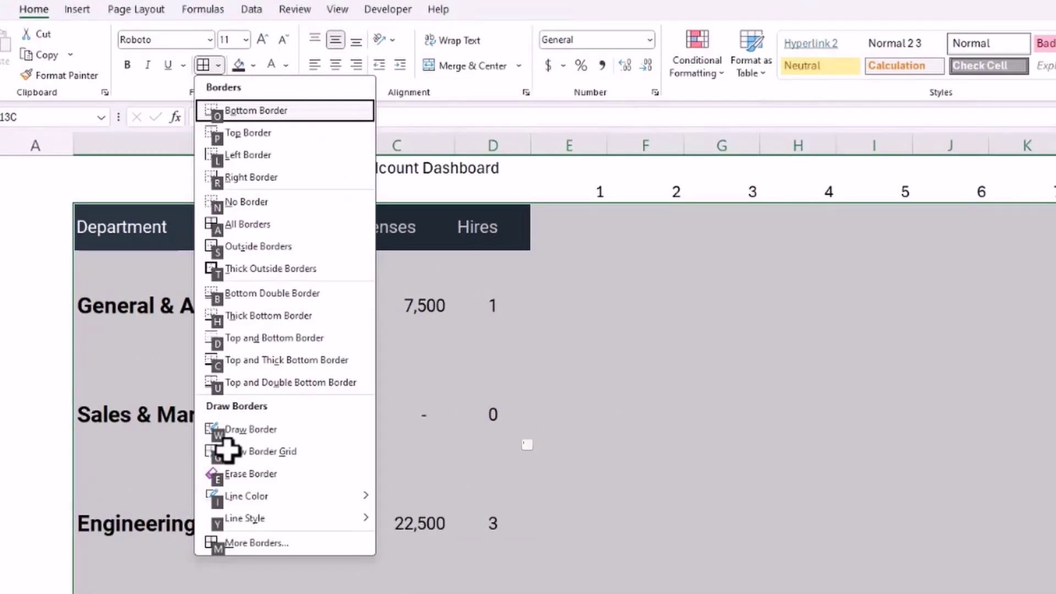
key("i")
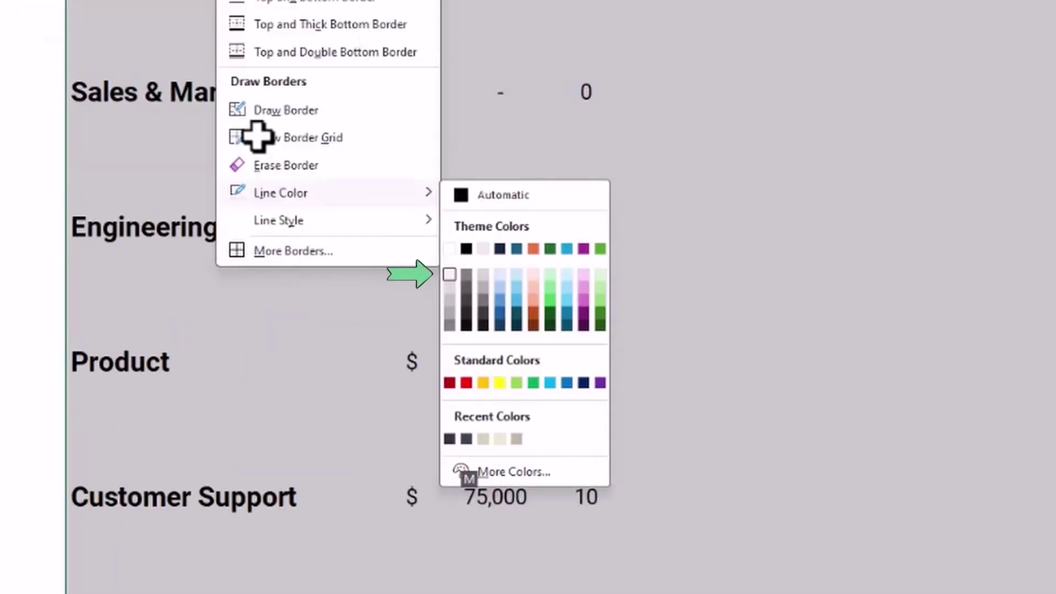
key("Return")
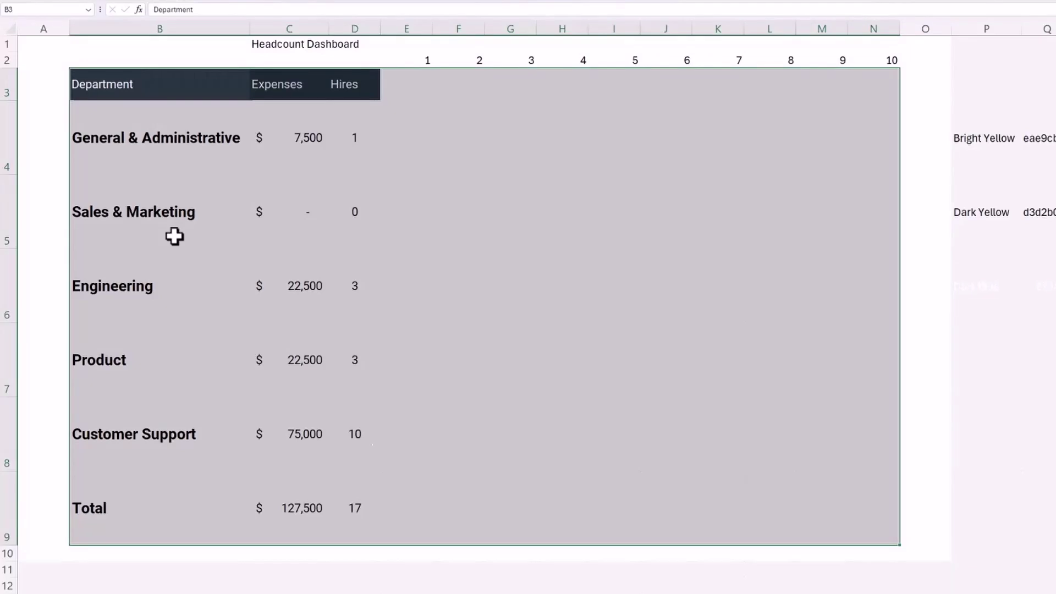
key("alt+h")
key("b")
key("a")
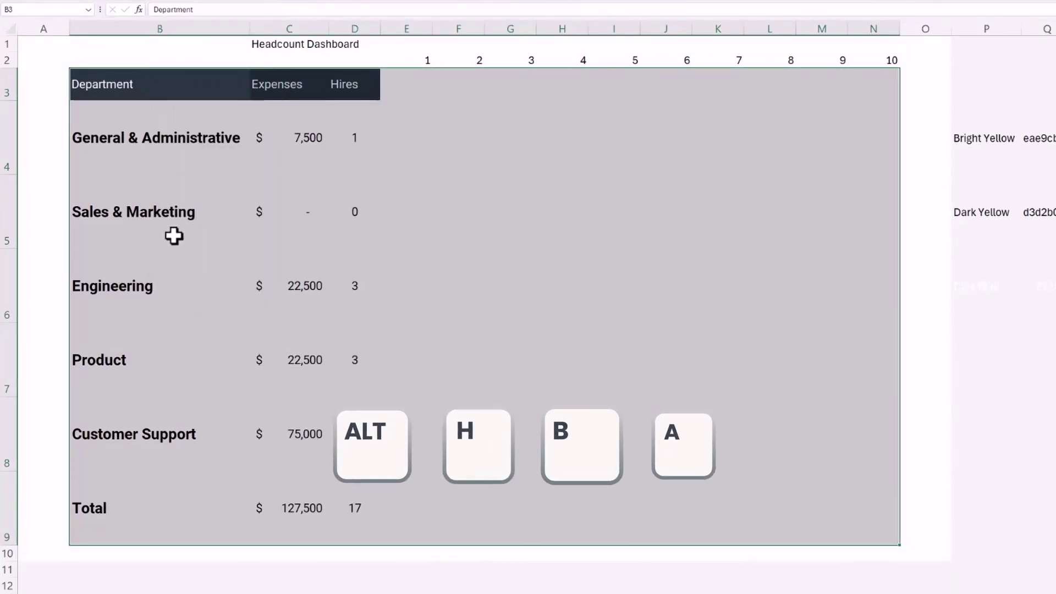
key("Down")
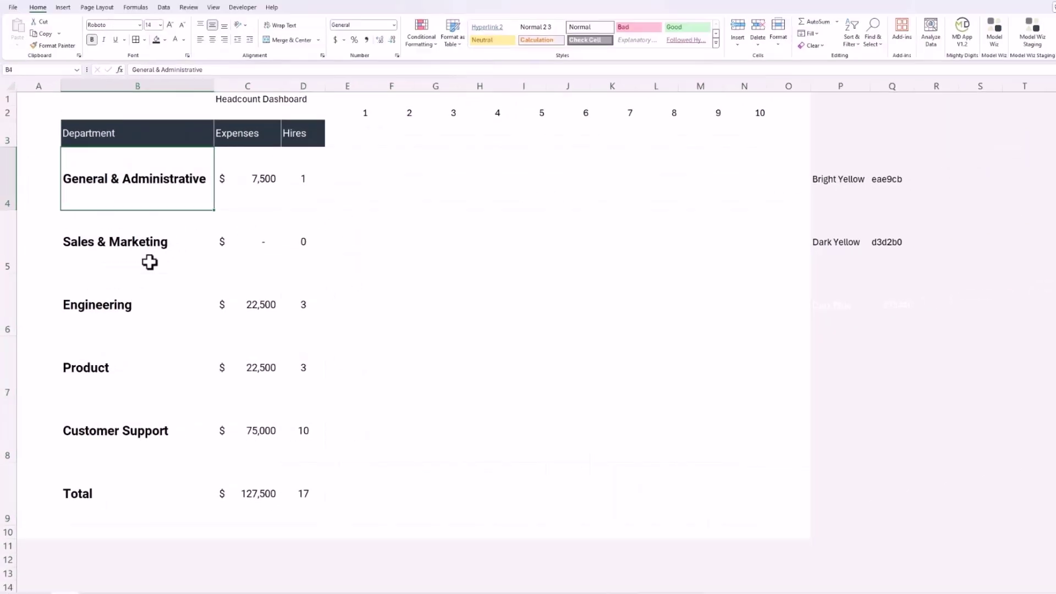
Step: Fill the Bright Yellow legend cells P4:Q4 with light yellow
key("Down")
key("Right")
key("Right")
key("Right")
key("Right")
key("Right")
key("Right")
key("Right")
key("Right")
key("Right")
key("Right")
key("Right")
key("Right")
key("Right")
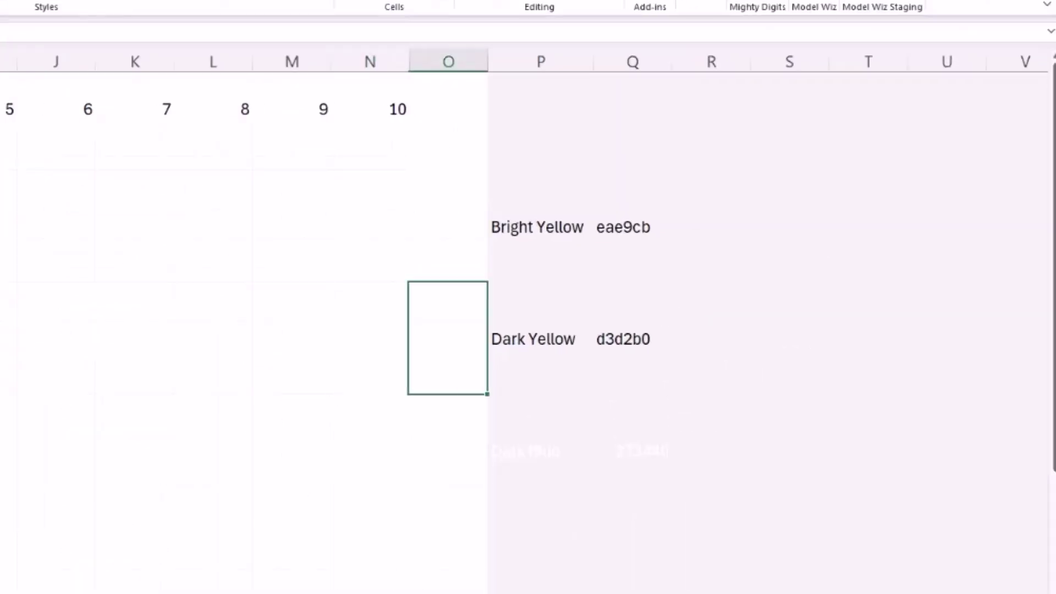
key("Up")
key("Right")
key("shift+Right")
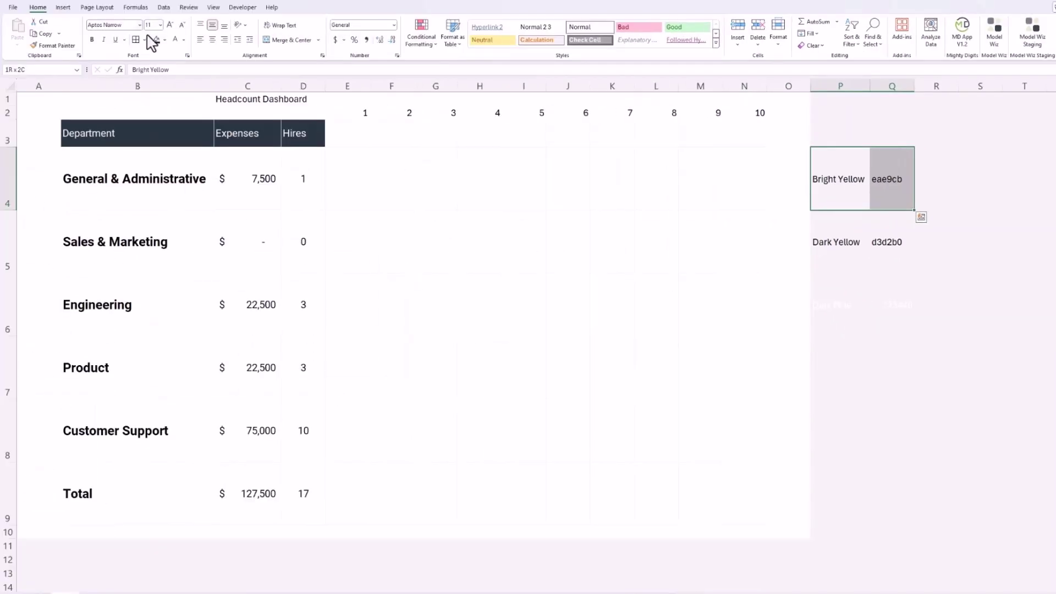
left_click(165, 40)
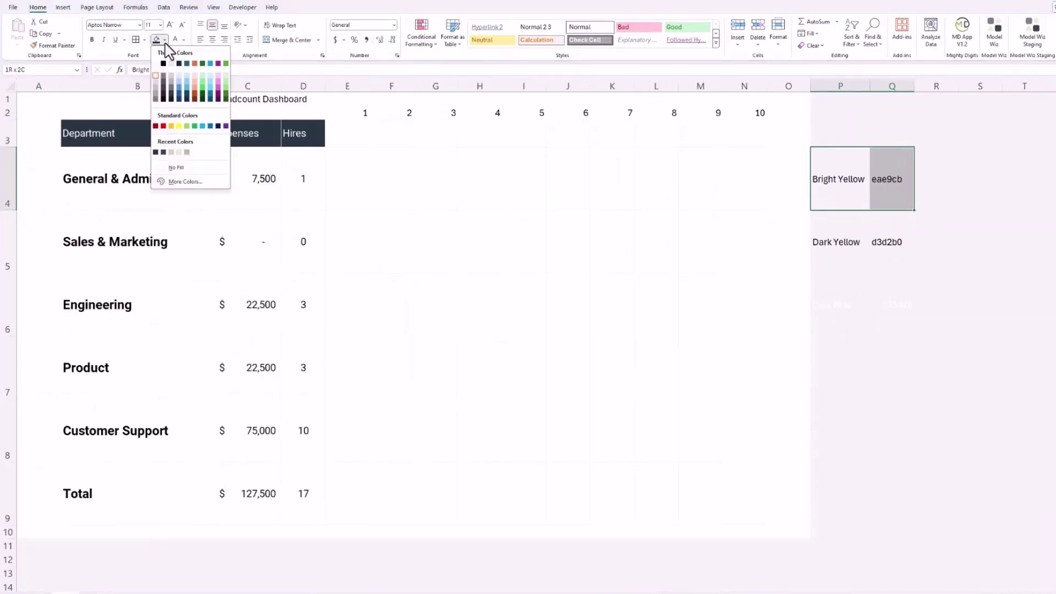
left_click(181, 157)
Step: Fill Dark Yellow P5:Q5 with darker yellow and Dark Blue P6:Q6 with dark blue
key("Down")
key("shift+Right")
left_click(164, 40)
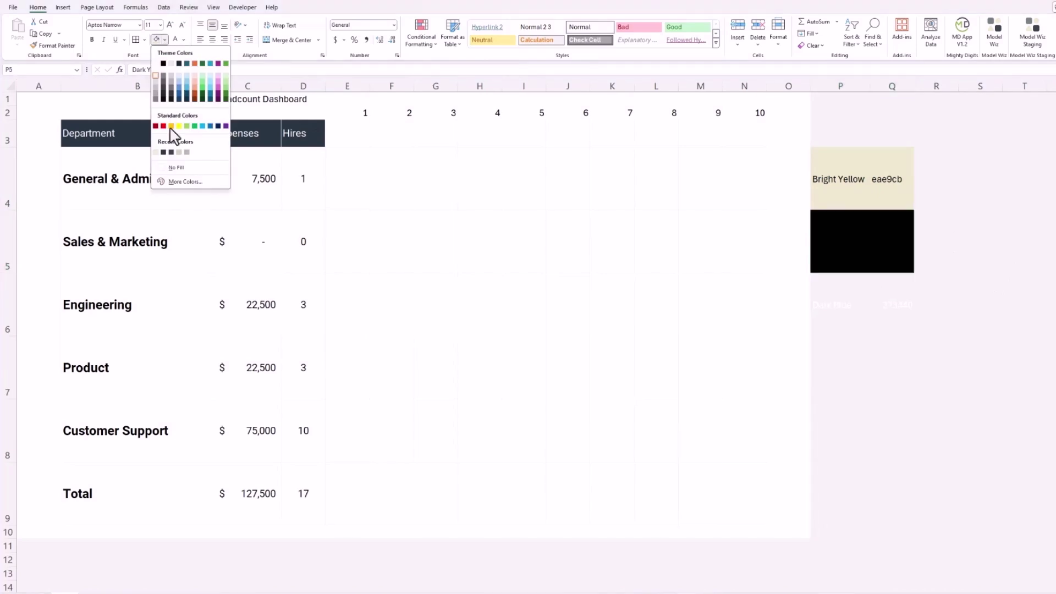
left_click(192, 159)
key("Down")
key("shift+Right")
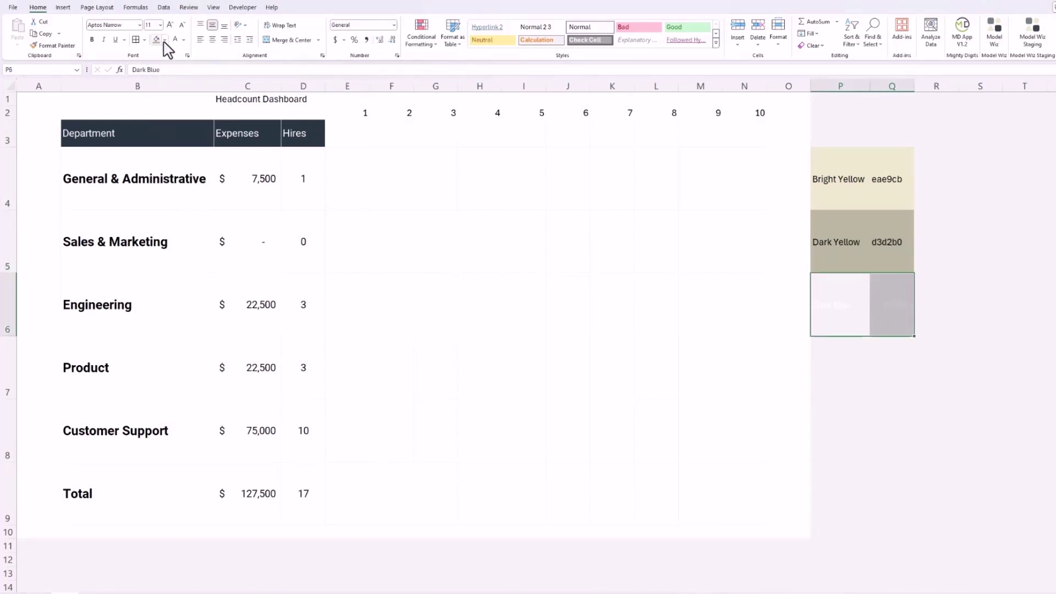
left_click(165, 39)
left_click(175, 159)
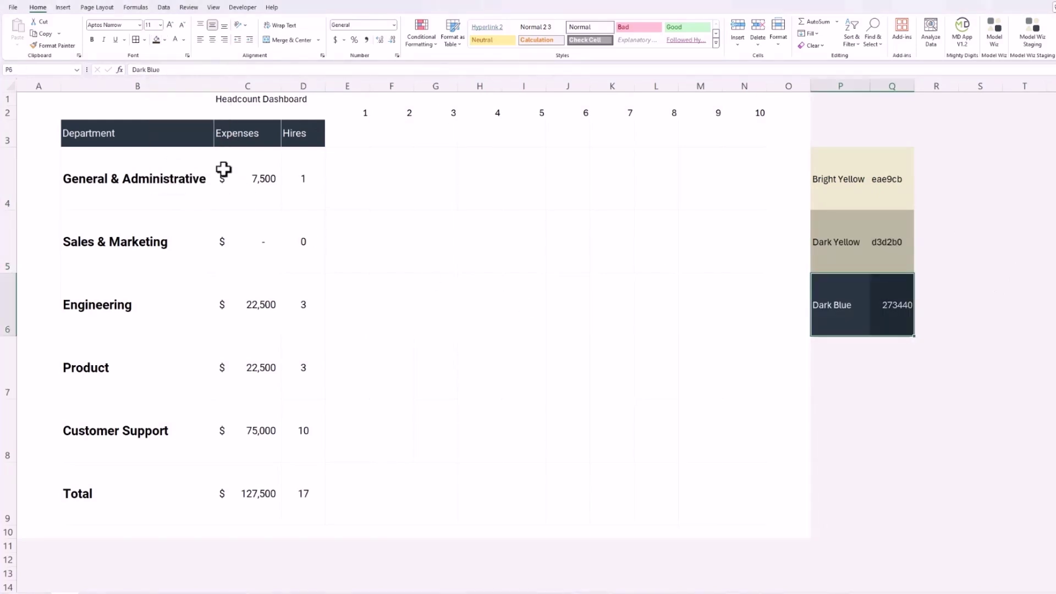
left_click(710, 339)
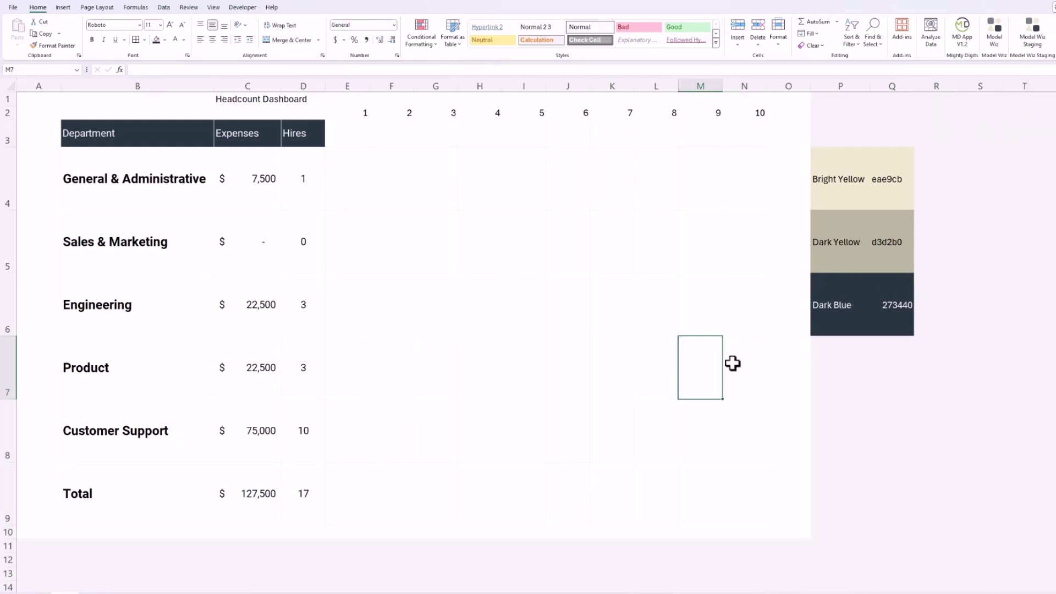
Step: Set row 1's height to 71 and middle-align it vertically
key("ctrl+Up")
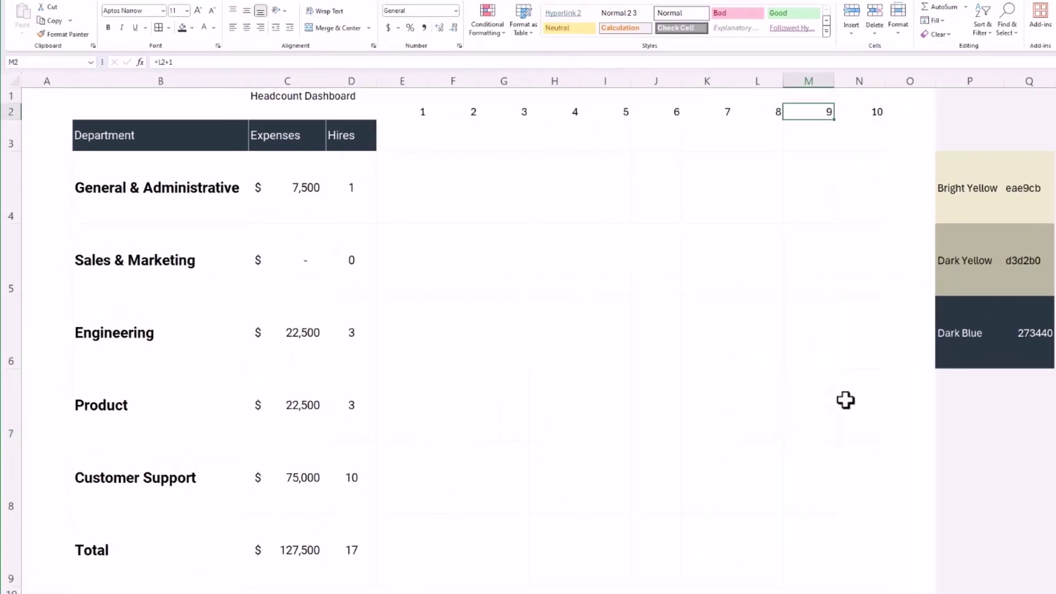
key("Up")
key("shift+space")
key("shift+space")
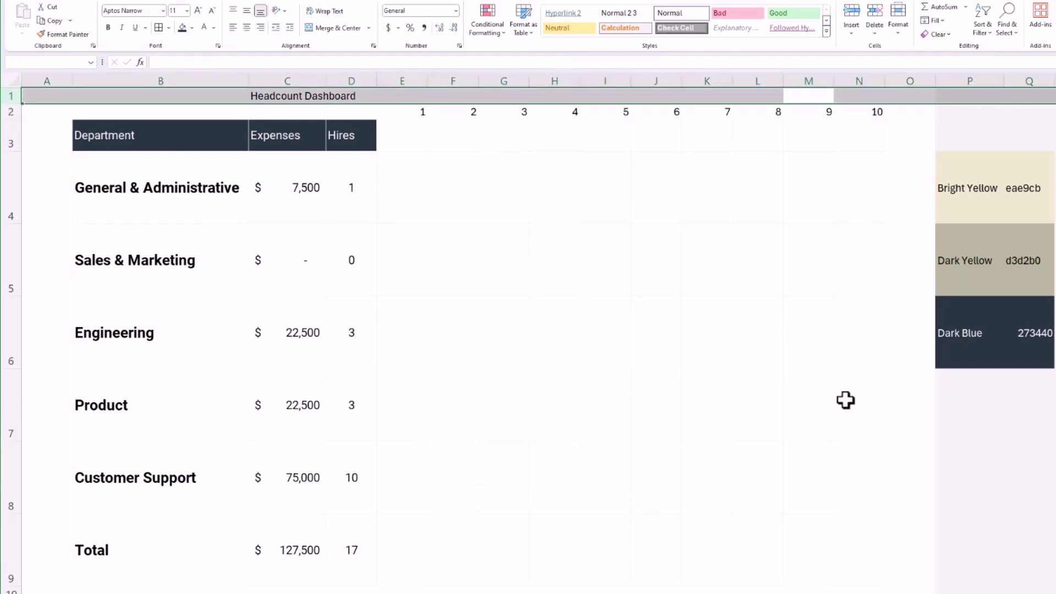
key("alt")
key("h")
key("o")
key("h")
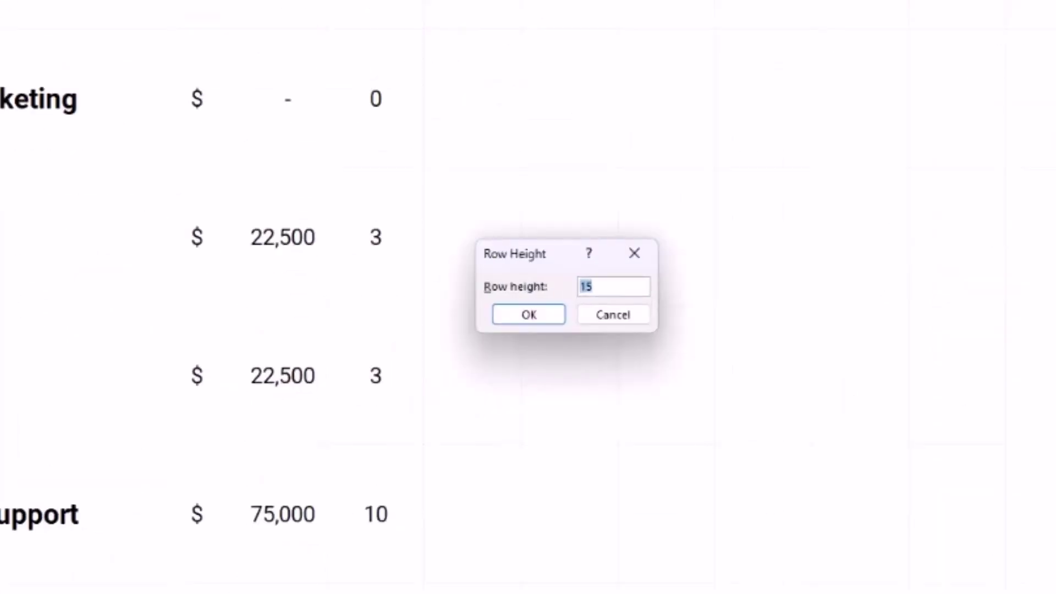
key("Return")
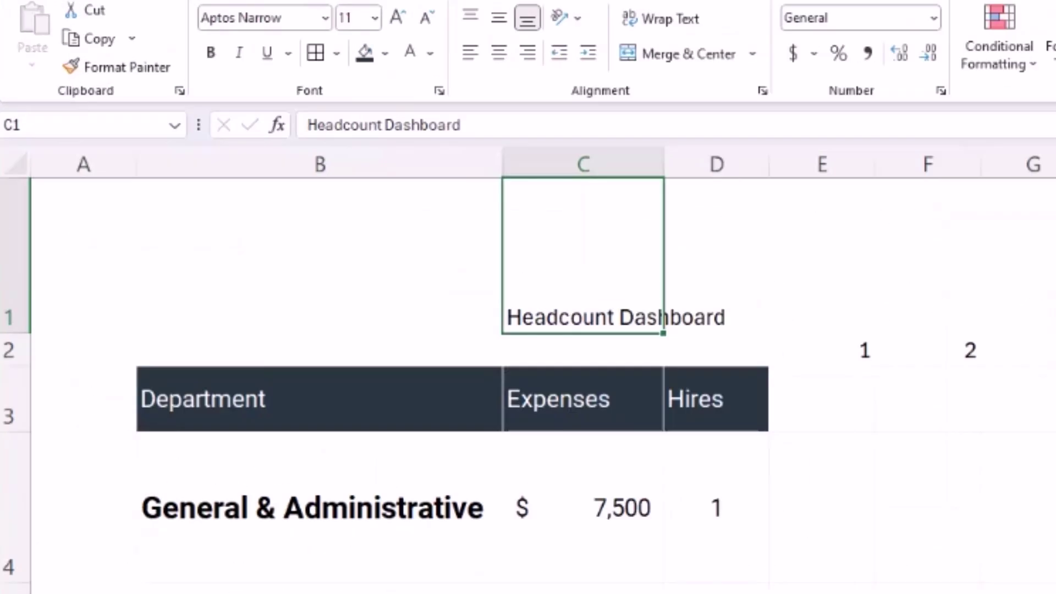
key("alt")
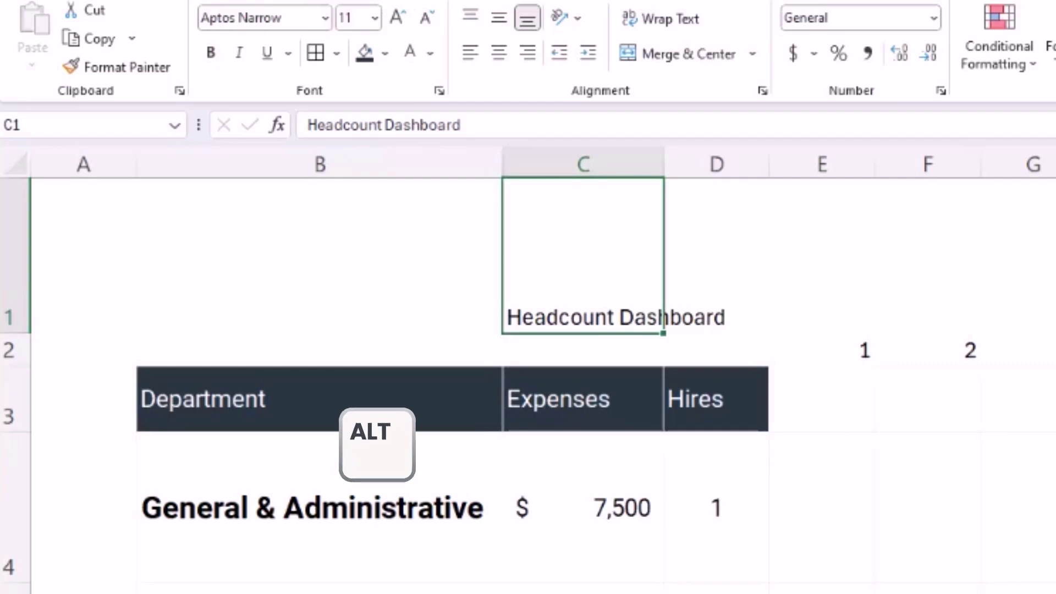
key("h")
key("a")
key("m")
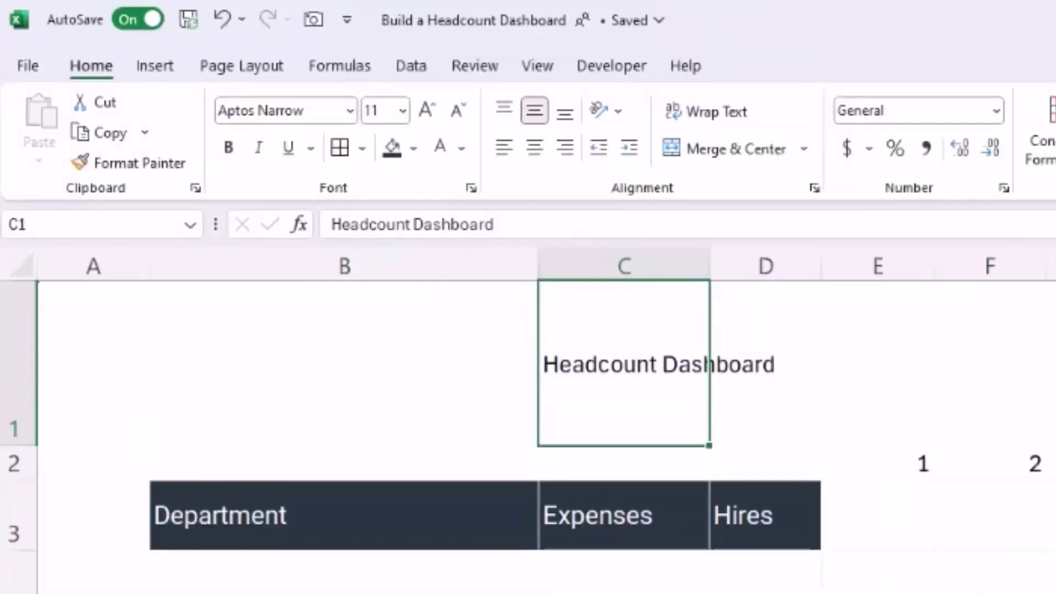
Step: Set the Headcount Dashboard title to font size 24
key("alt")
key("h")
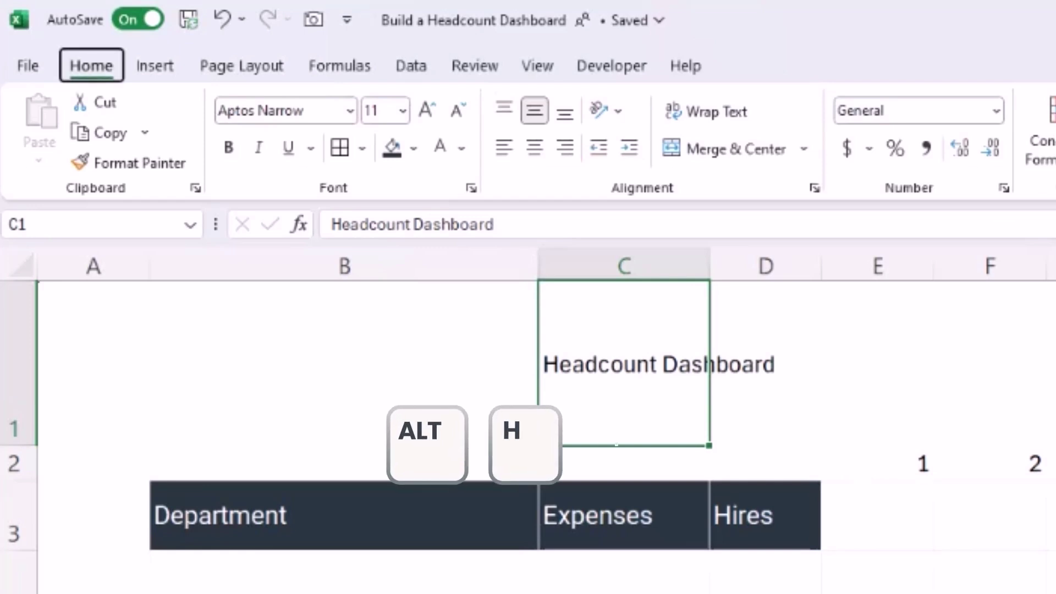
key("f")
key("s")
key("f")
key("s")
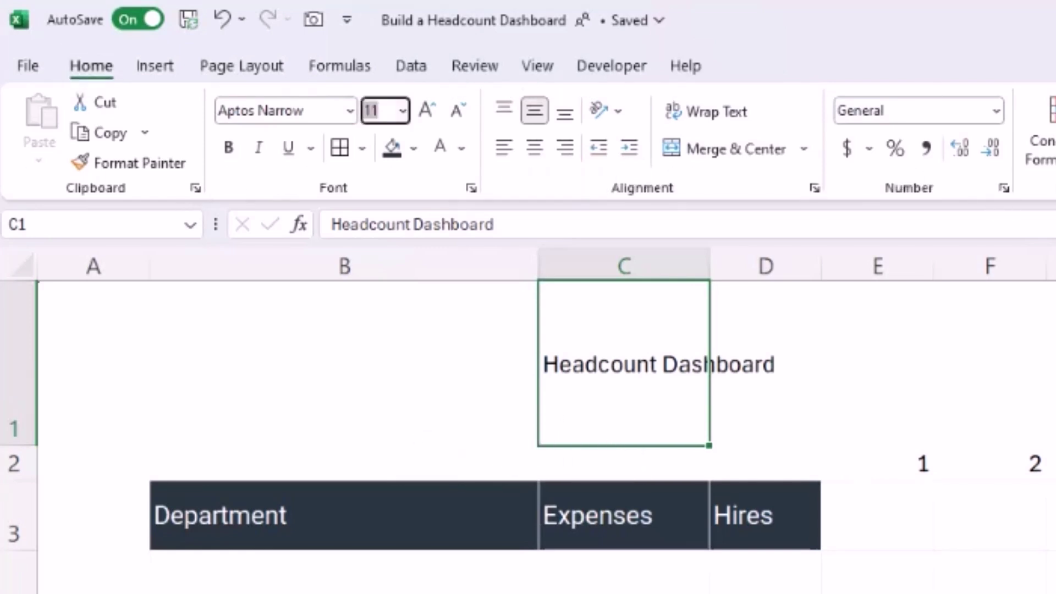
key("Return")
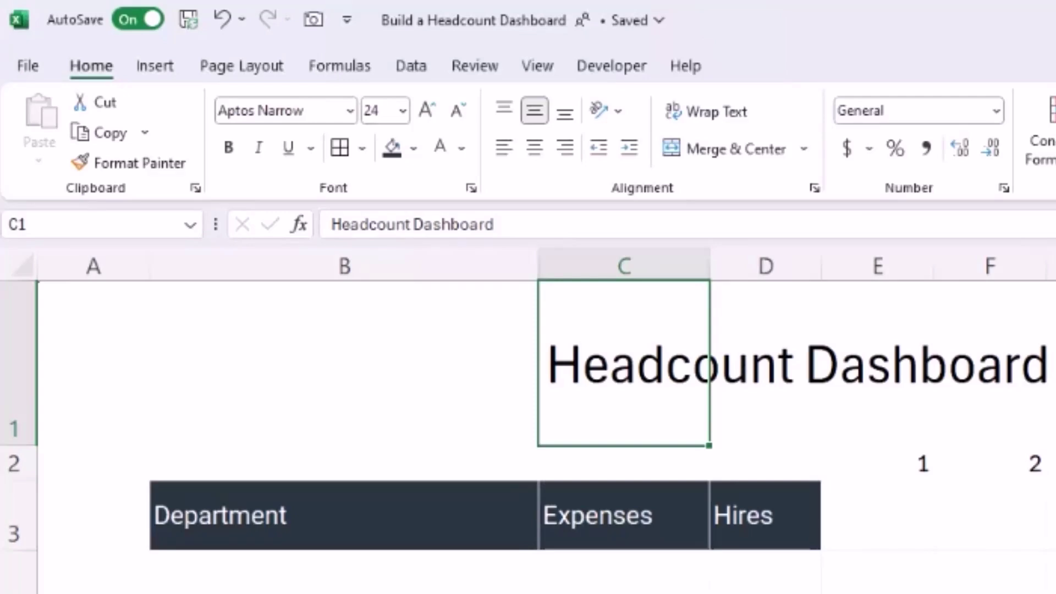
Step: Change the title font from Aptos Narrow to Roboto
key("alt")
key("h")
key("f")
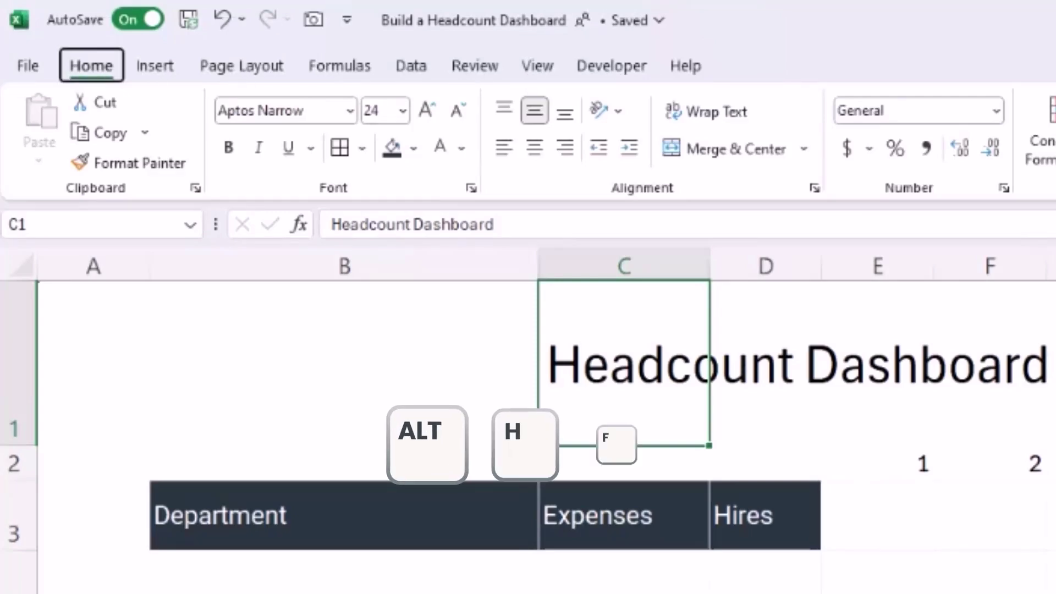
type("f")
type("Roboto")
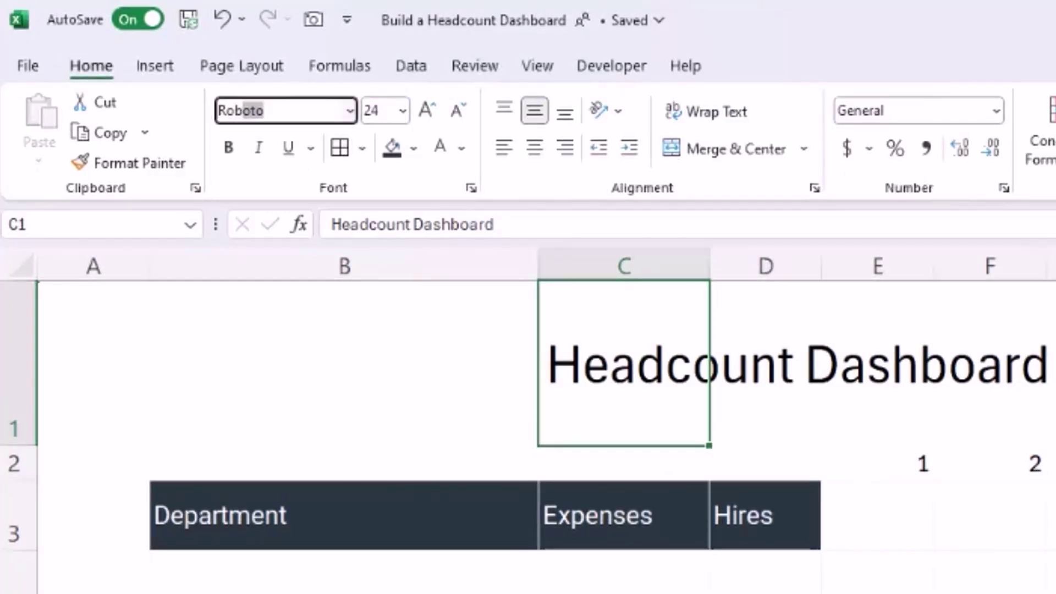
key("Return")
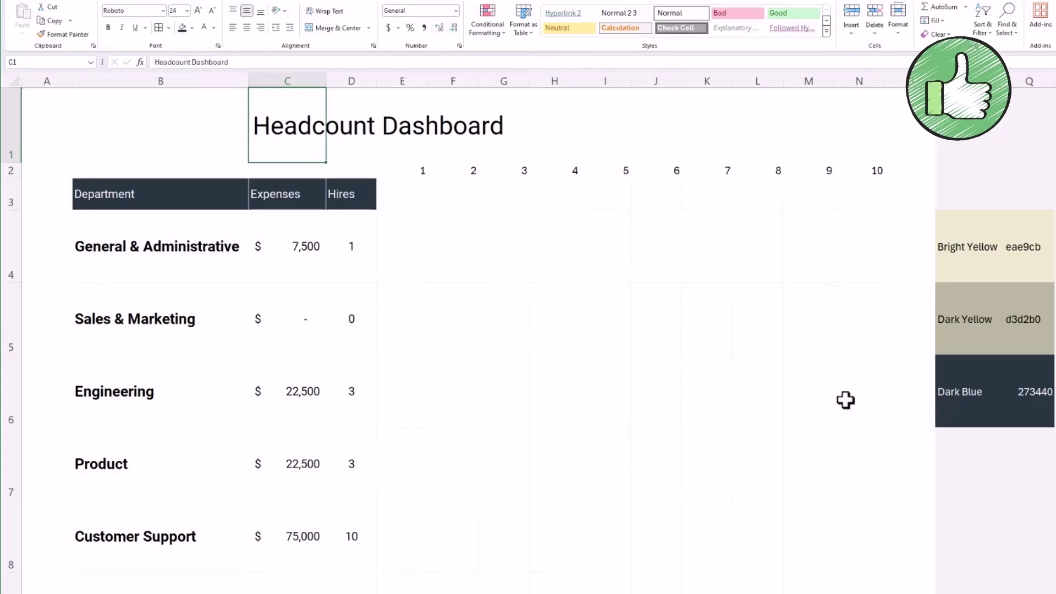
key("Home")
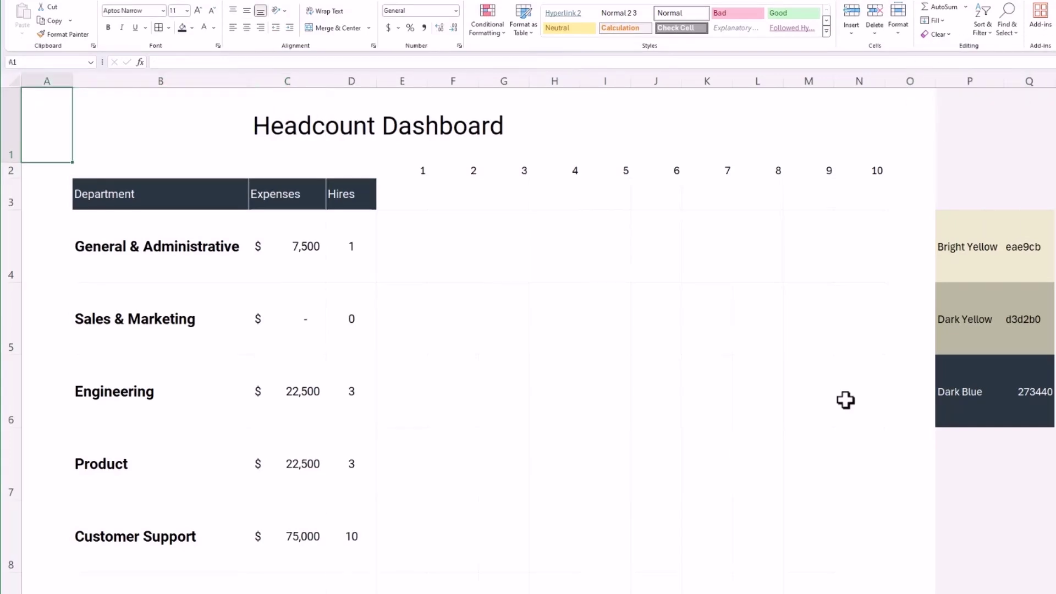
key("shift+Right")
key("shift+Right")
key("shift+Right")
key("shift+Right")
key("shift+Right")
key("shift+Right")
key("shift+Right")
key("shift+Right")
key("shift+Right")
key("shift+Right")
key("shift+Right")
key("shift+Right")
key("shift+Right")
key("shift+Right")
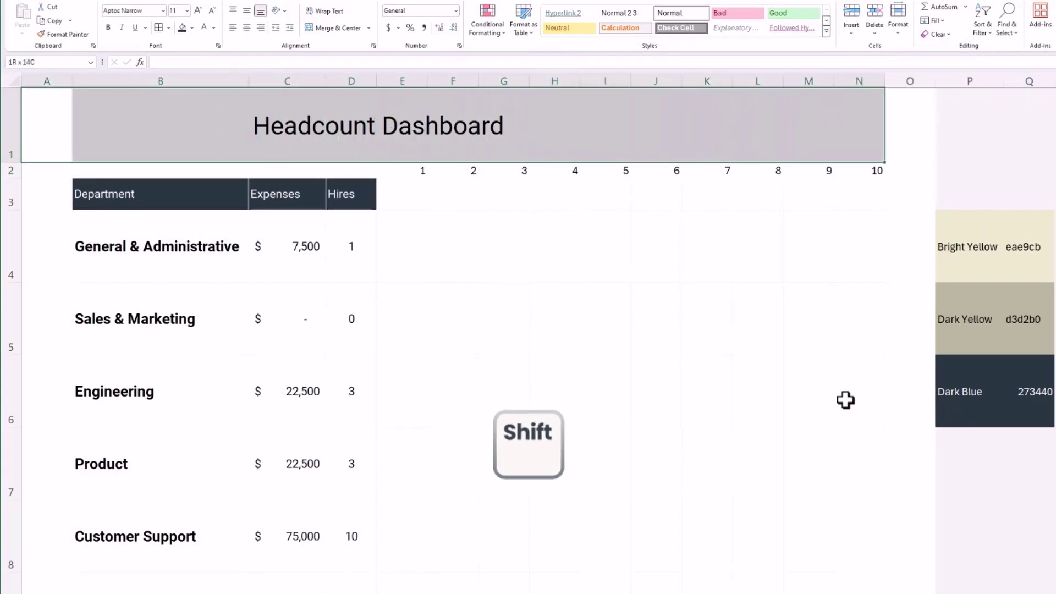
Step: Fill the title row A1:O1 with light beige and make the title bold
key("alt")
key("h")
key("h")
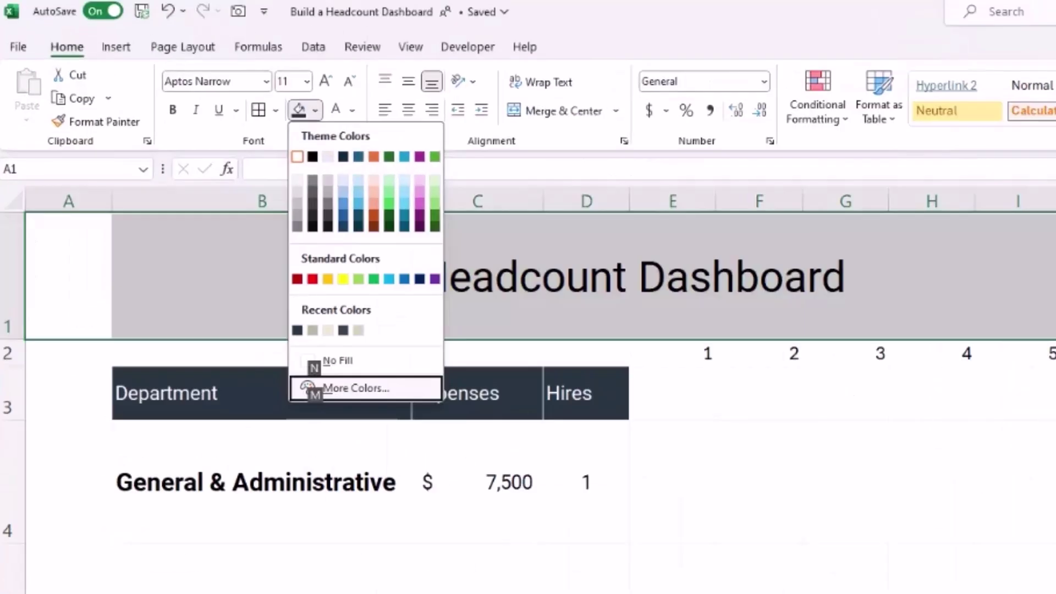
key("Up")
key("Up")
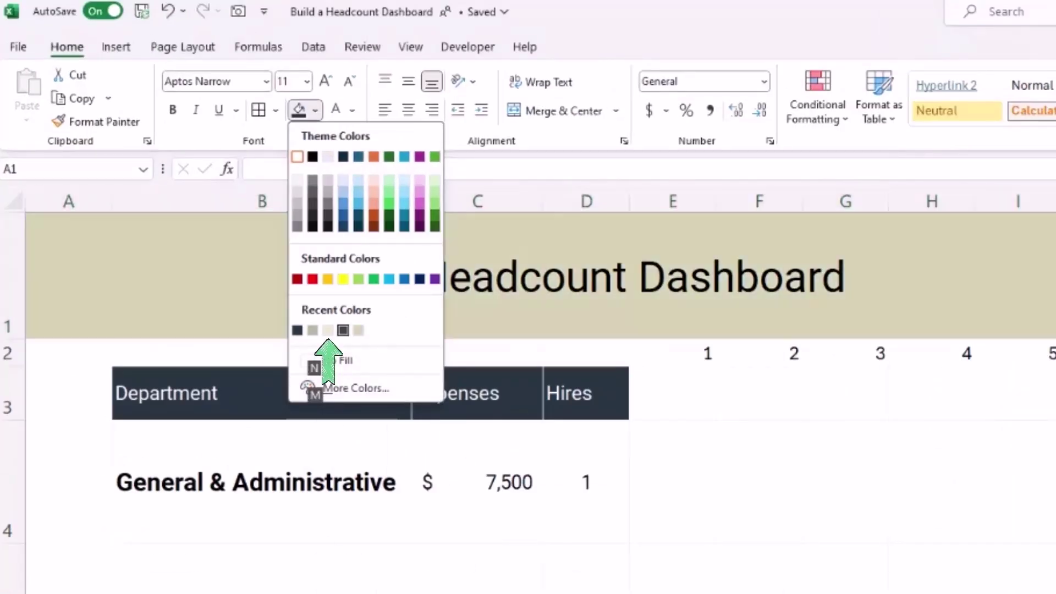
key("Right")
key("Left")
key("Return")
key("ctrl+b")
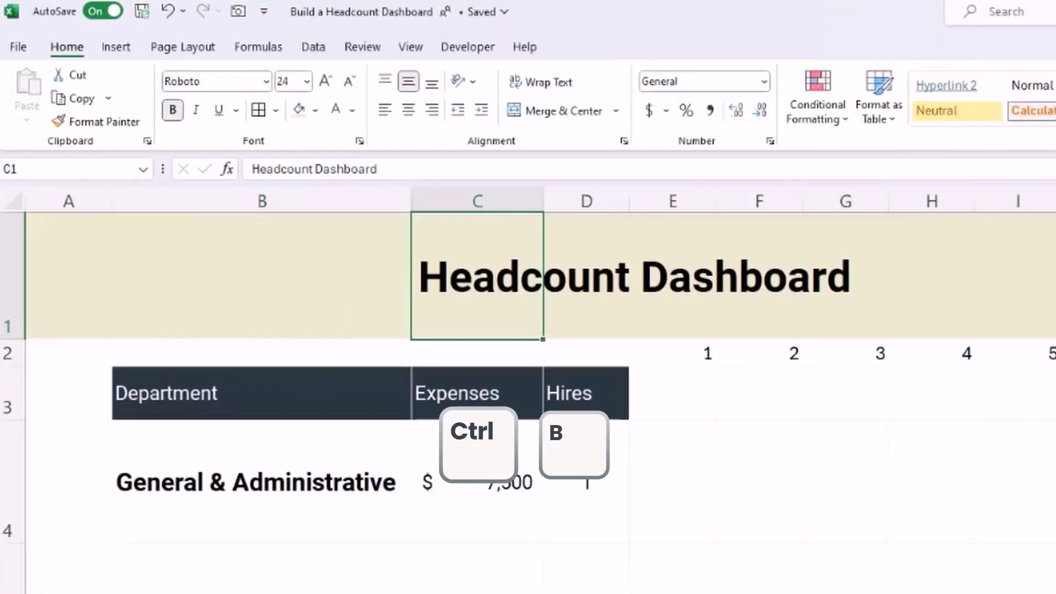
key("Down")
Step: Turn the department table text in B4:D9 dark grey
key("Down")
key("Left")
key("Down")
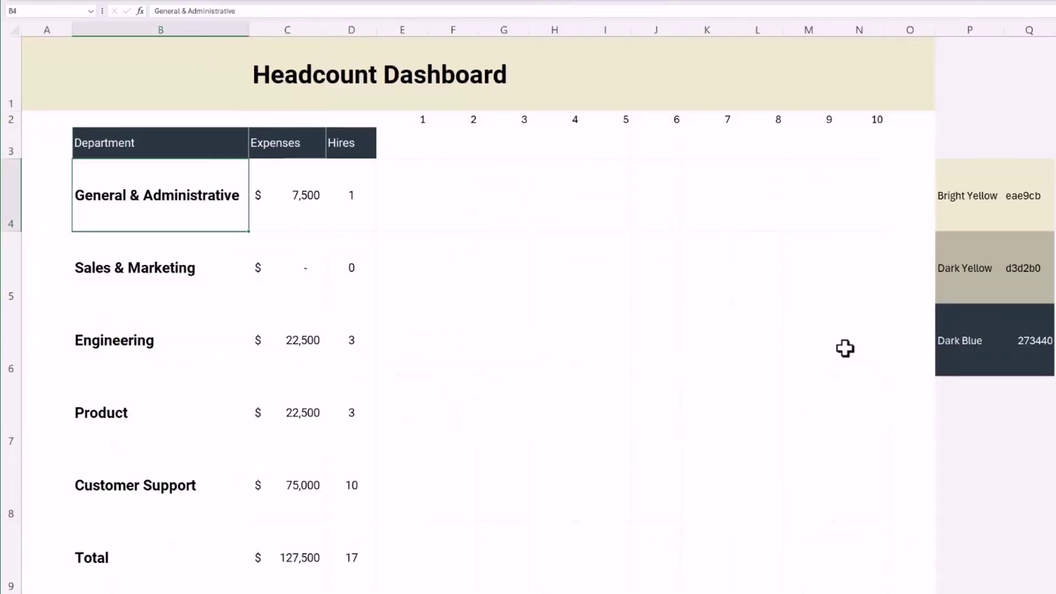
key("shift+Right")
key("shift+Right")
key("shift+Down")
key("shift+Down")
key("shift+Down")
key("shift+Down")
key("shift+Down")
key("shift+Down")
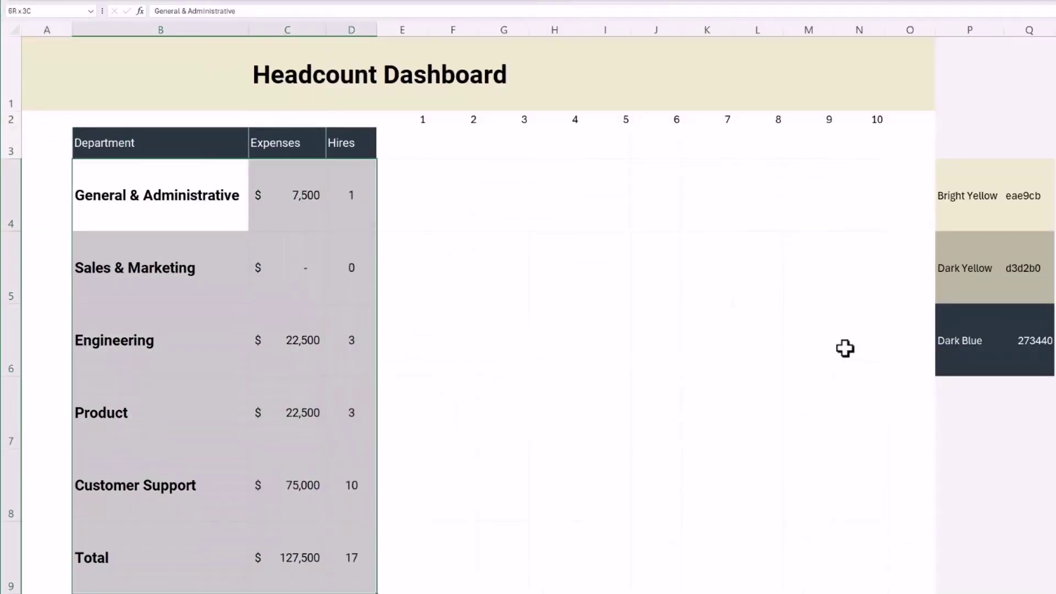
key("alt+h")
key("f")
key("c")
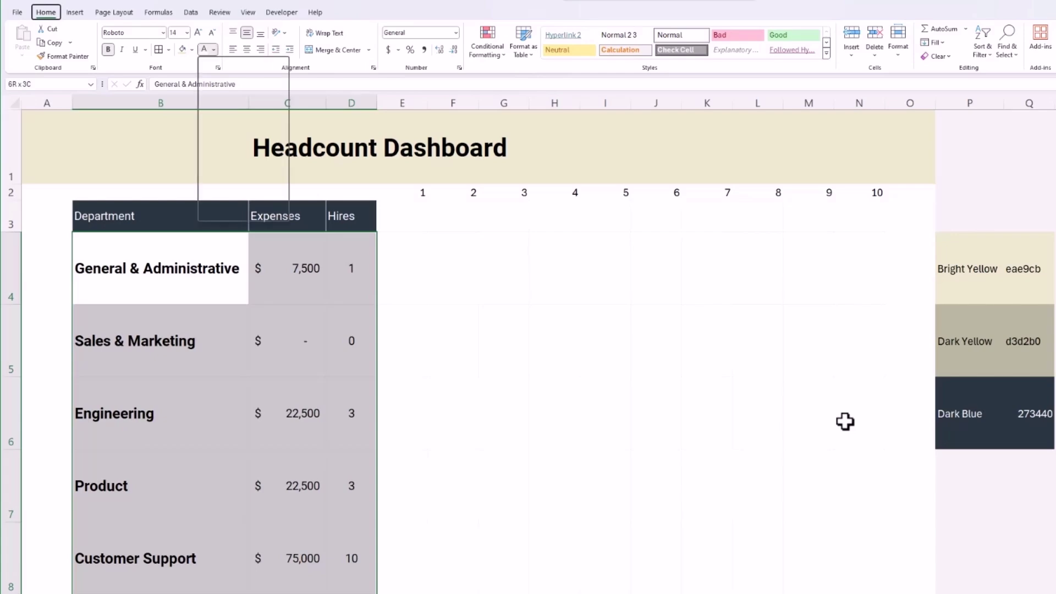
key("Up")
key("Up")
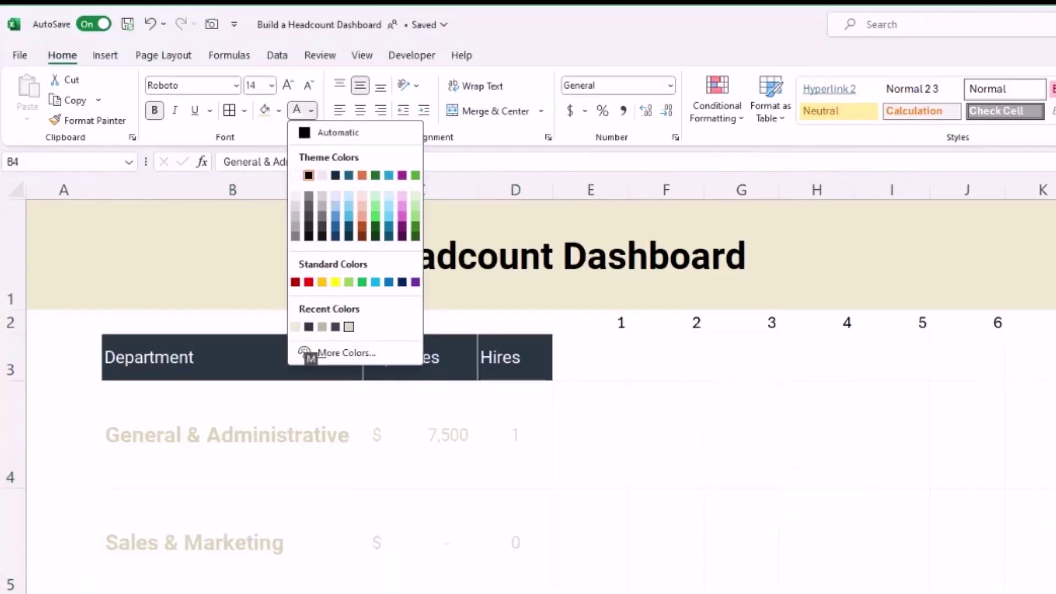
key("Left")
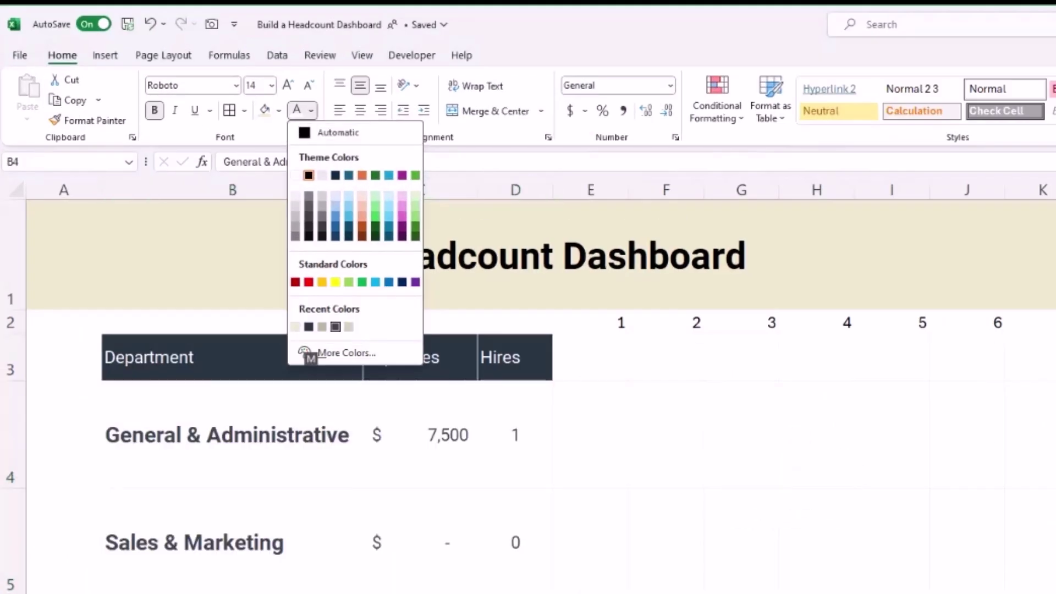
key("Return")
key("Up")
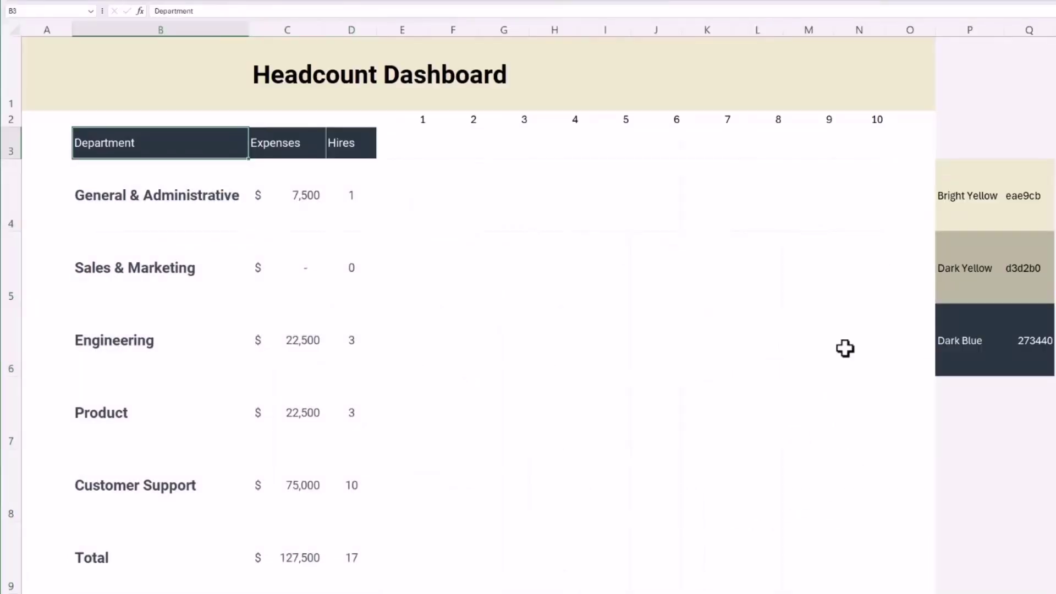
key("Left")
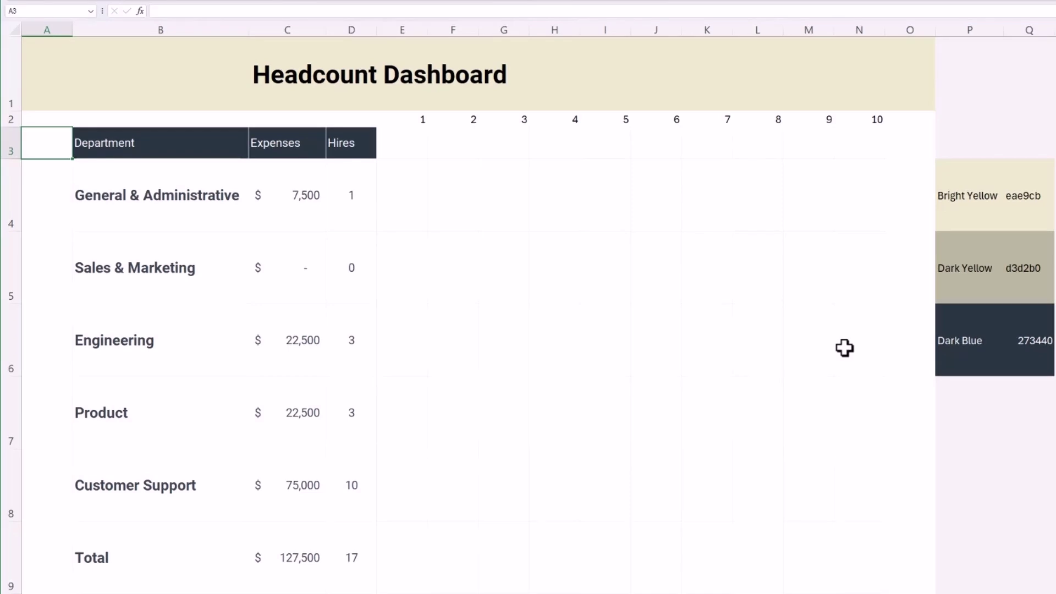
Step: Set column A's width to 2 as a thin left margin
key("ctrl+space")
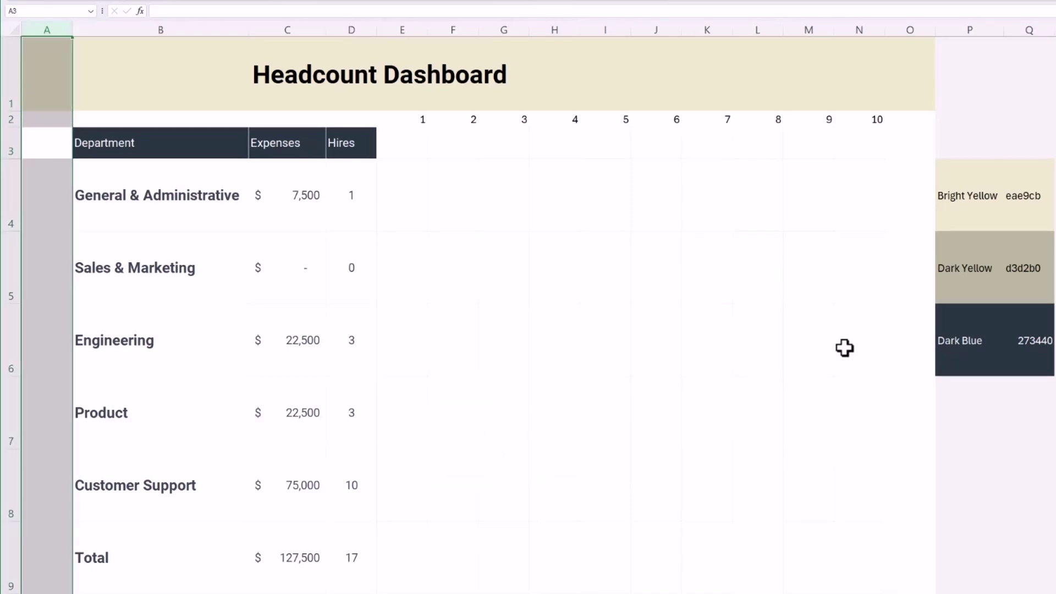
key("alt")
key("h")
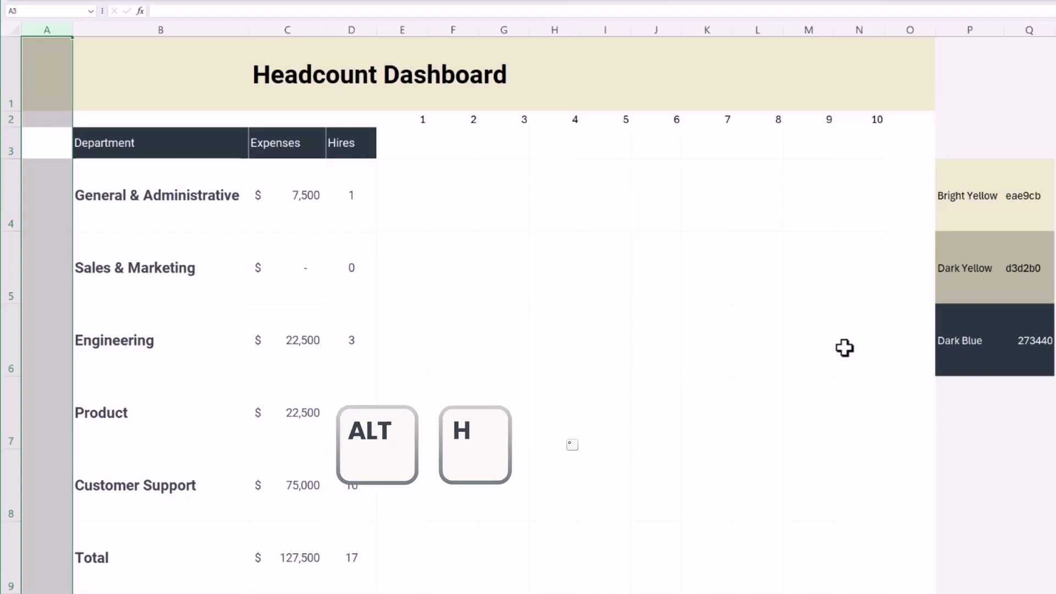
key("o")
key("w")
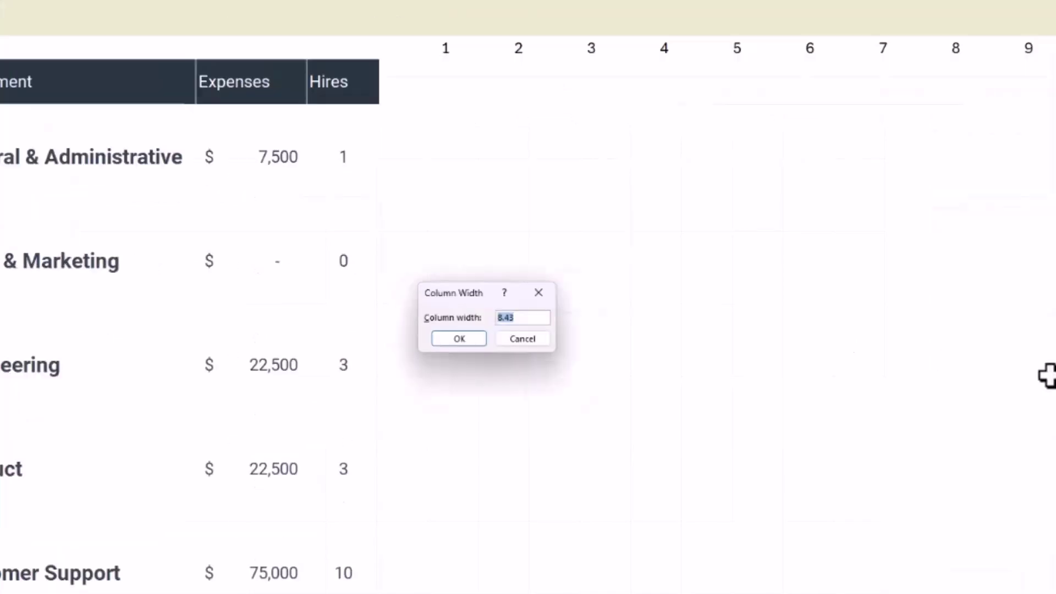
key("Return")
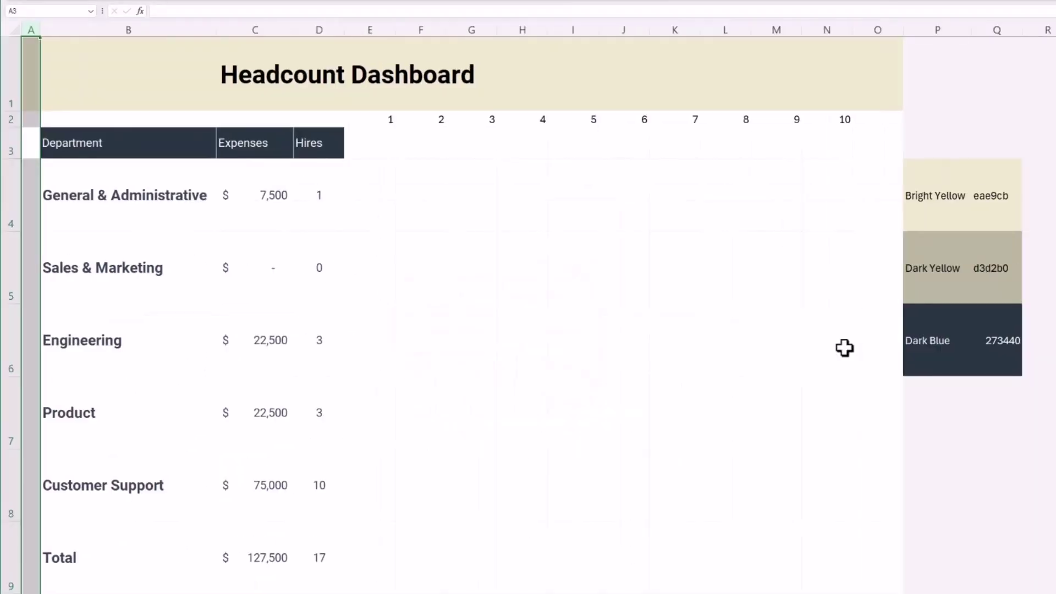
Step: Paste column A's width onto column O so both are equally narrow
key("ctrl+c")
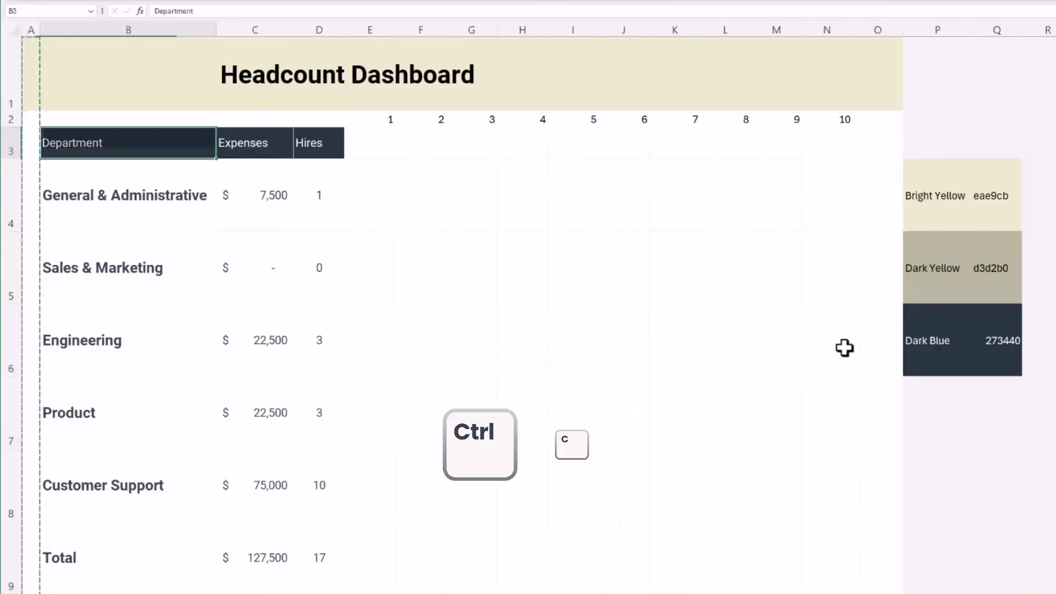
key("ctrl+Right")
key("ctrl+Right")
key("ctrl+Right")
key("Right")
key("Right")
key("Right")
key("Right")
key("Right")
key("ctrl+space")
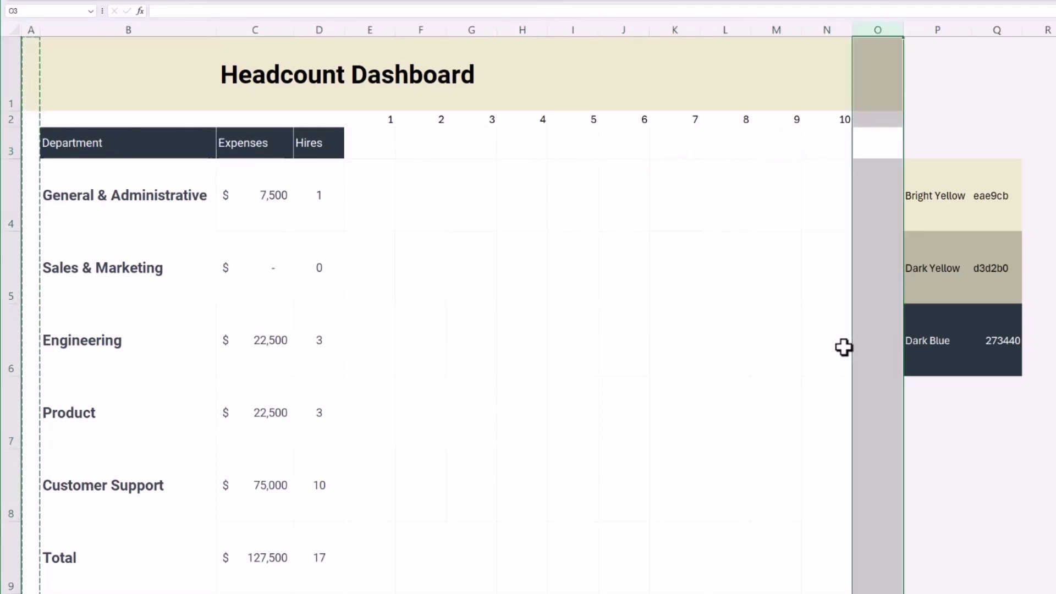
key("ctrl+v")
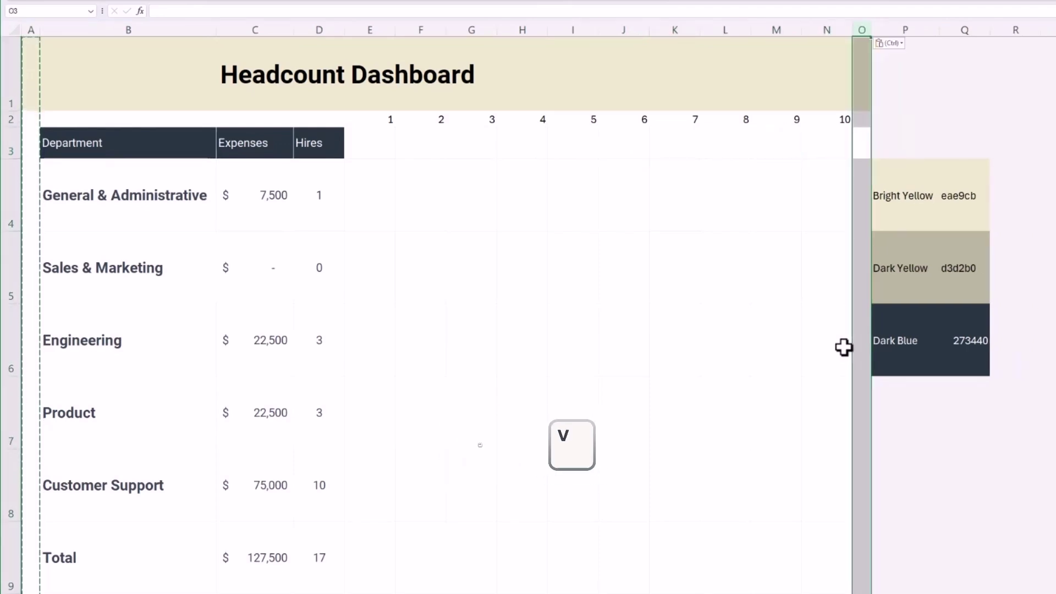
key("Left")
key("Escape")
key("Right")
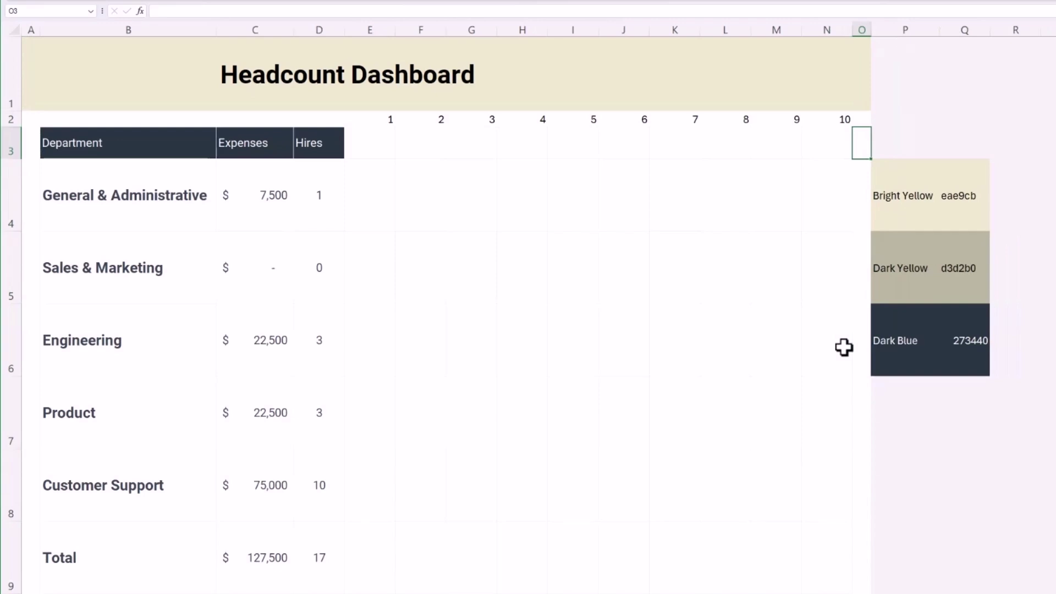
key("Left")
key("Home")
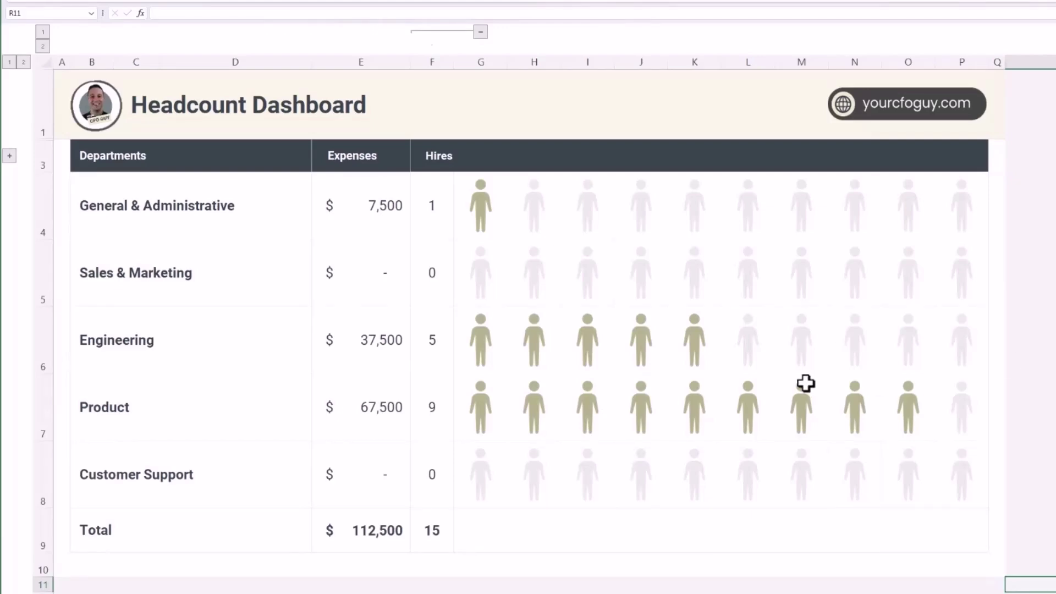
Step: Copy the headshot logo from the finished dashboard into the unfinished sheet's banner
left_click(97, 116)
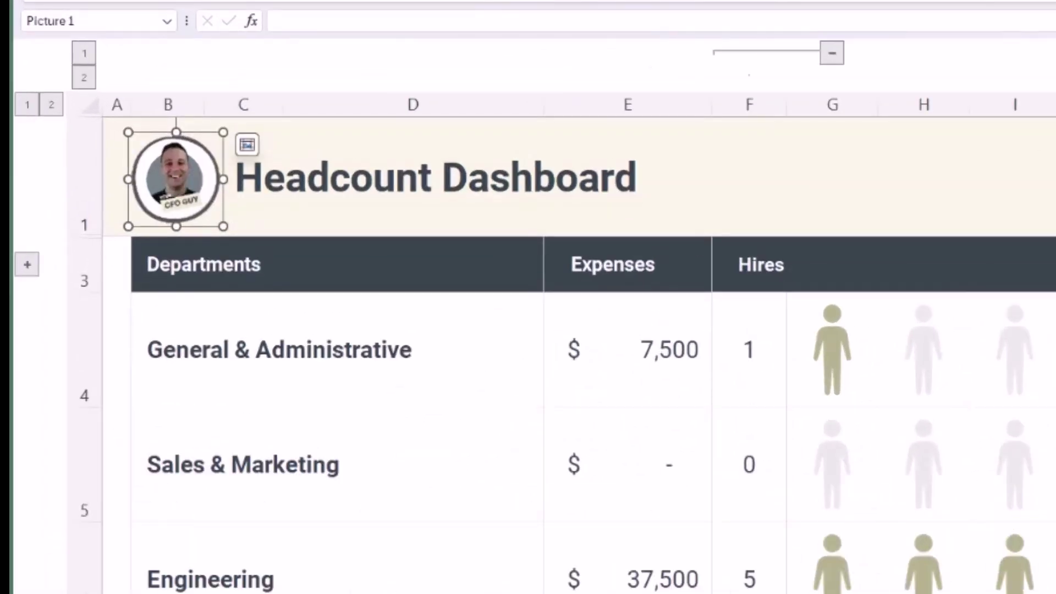
key("ctrl+Page_Up")
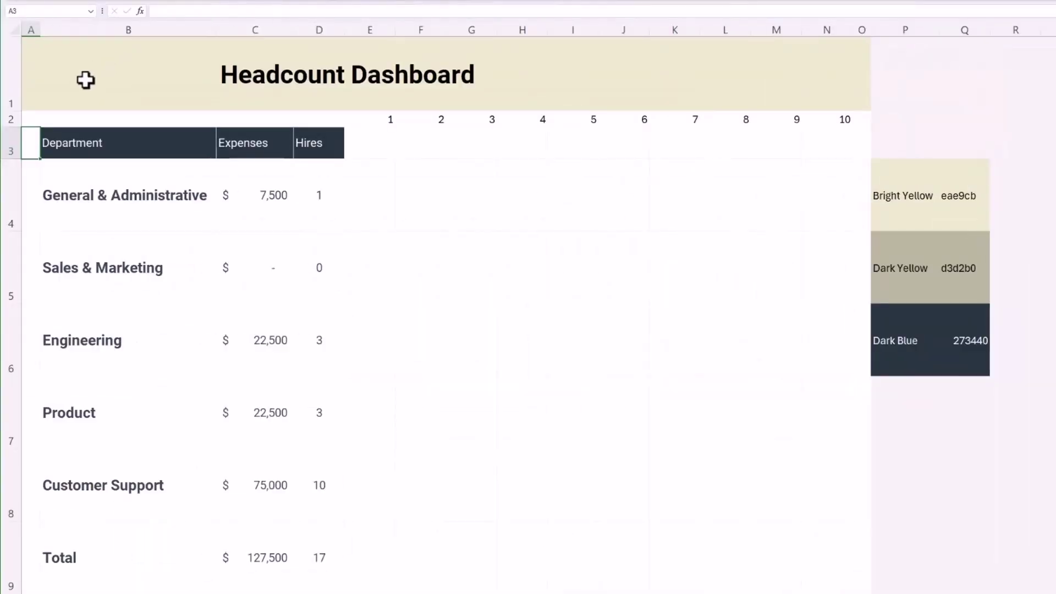
key("ctrl+v")
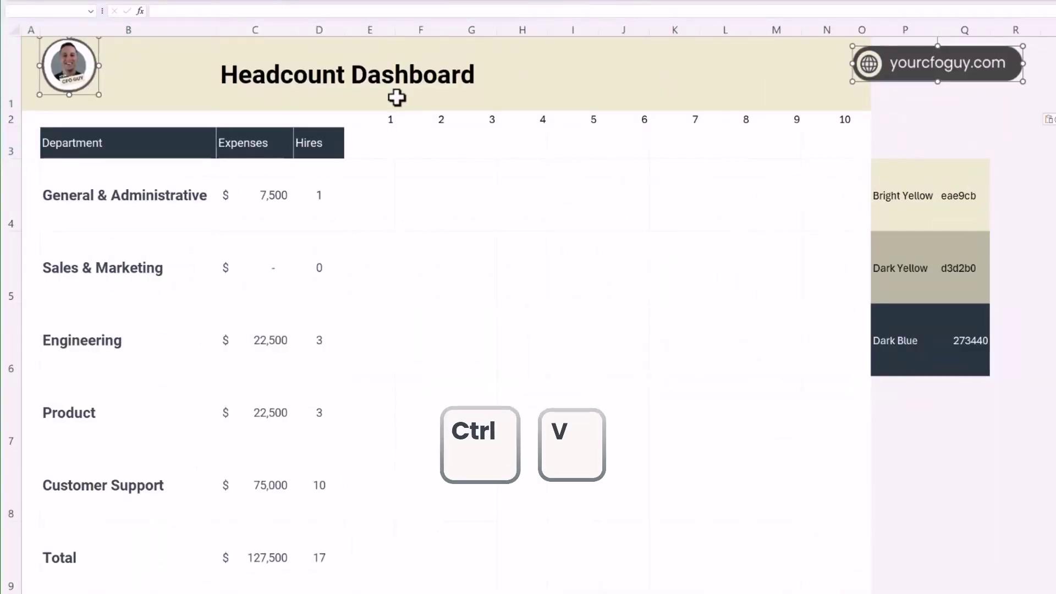
left_click(715, 137)
Step: Move the yourcfoguy.com badge left into the title banner
left_click_drag(892, 80, 737, 74)
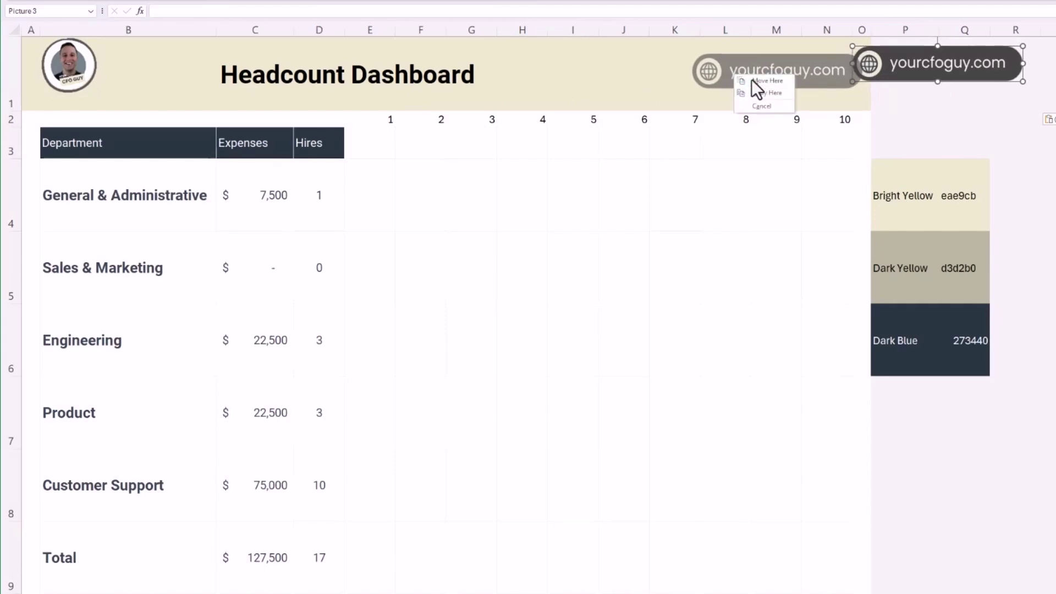
left_click(755, 80)
left_click(247, 62)
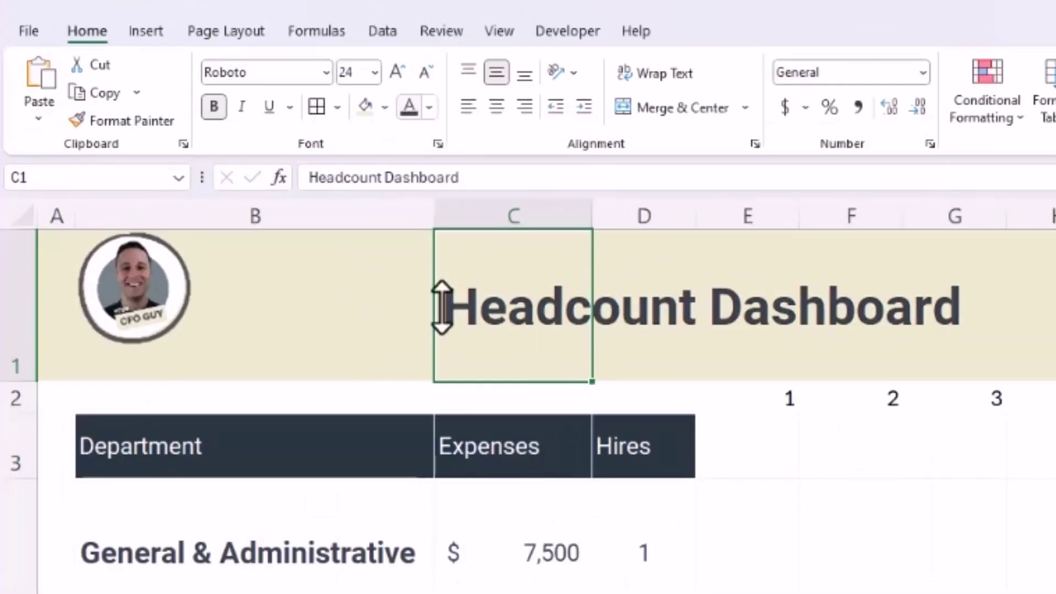
left_click(380, 567)
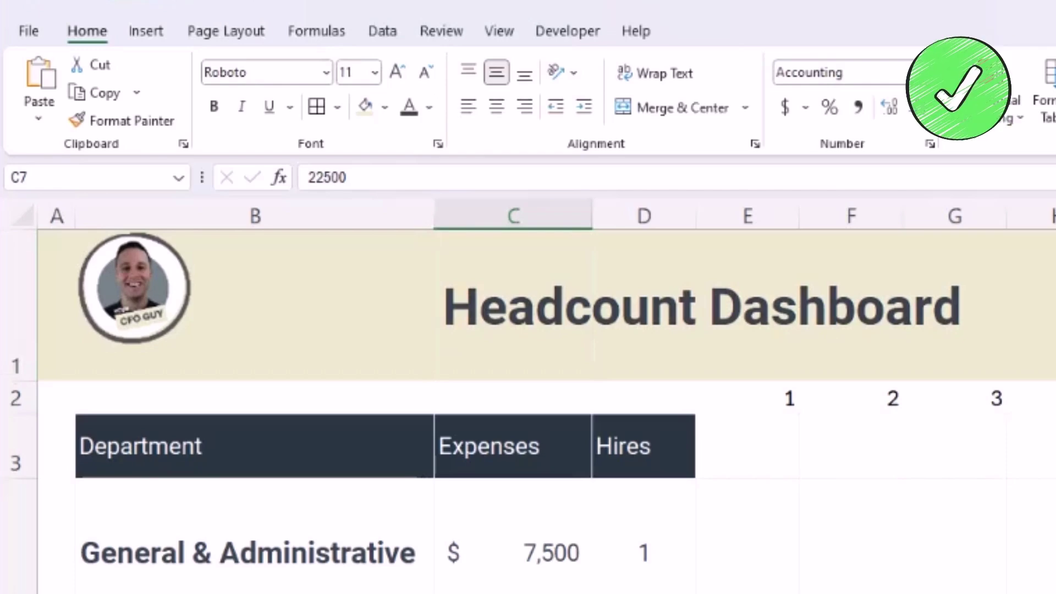
key("Right")
key("Down")
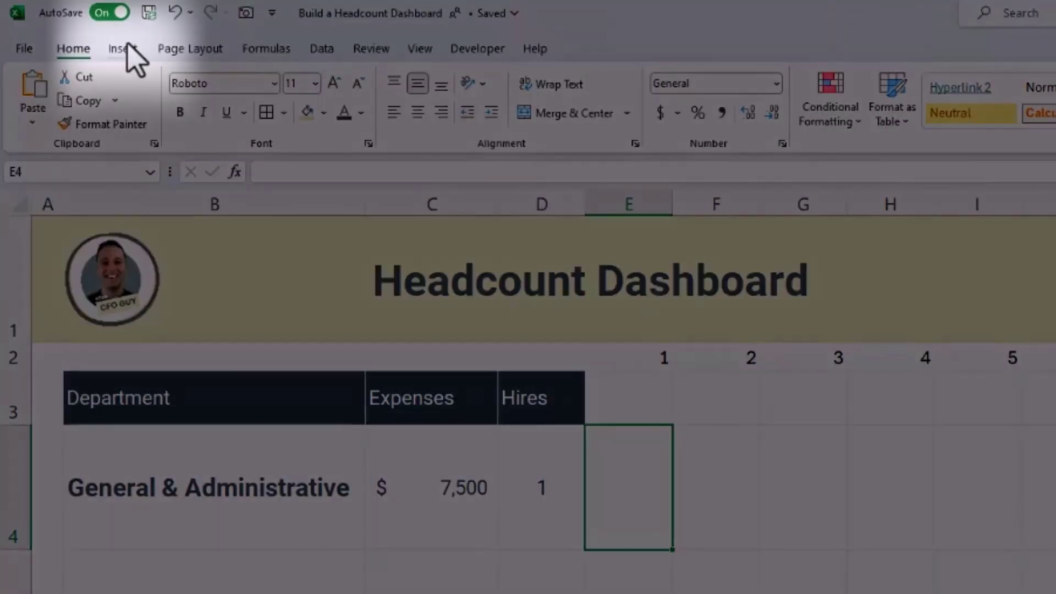
Step: Insert the solid standing person icon from Stock Images' People icons and move it to column P
left_click(61, 28)
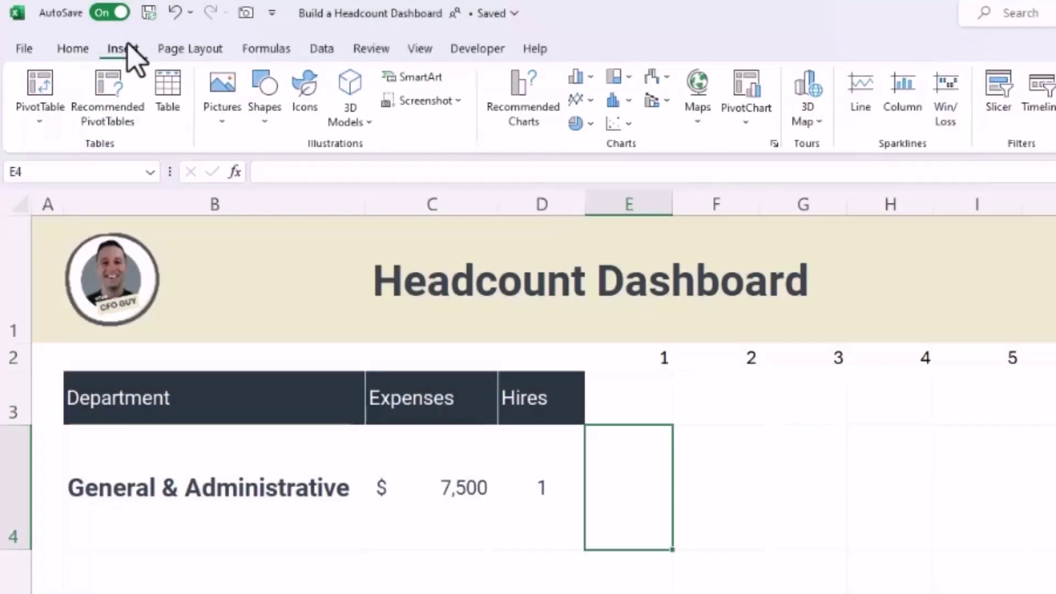
left_click(305, 88)
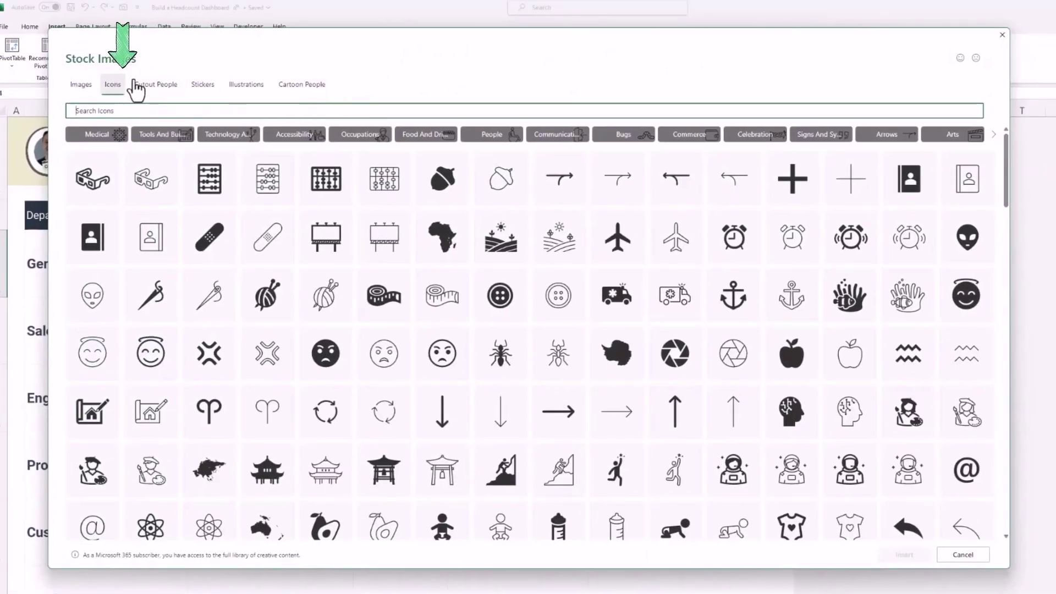
left_click(152, 88)
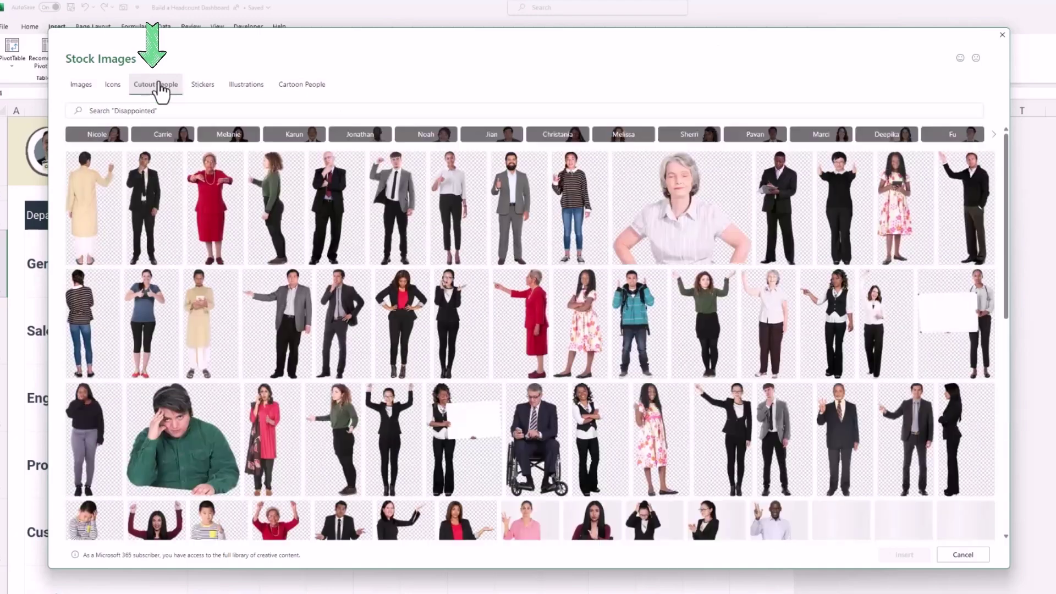
left_click(202, 85)
left_click(237, 96)
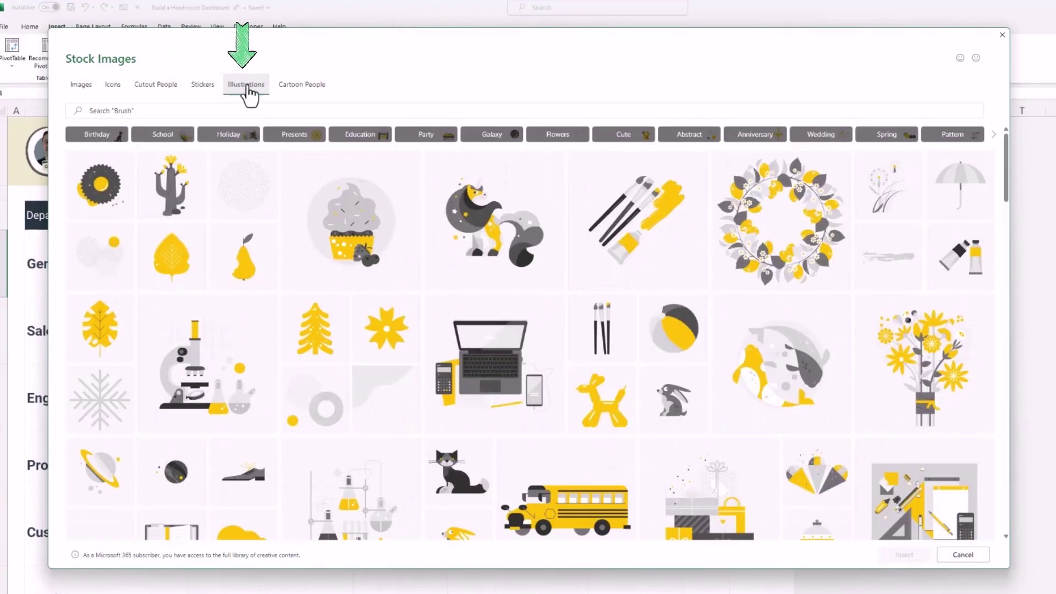
left_click(301, 91)
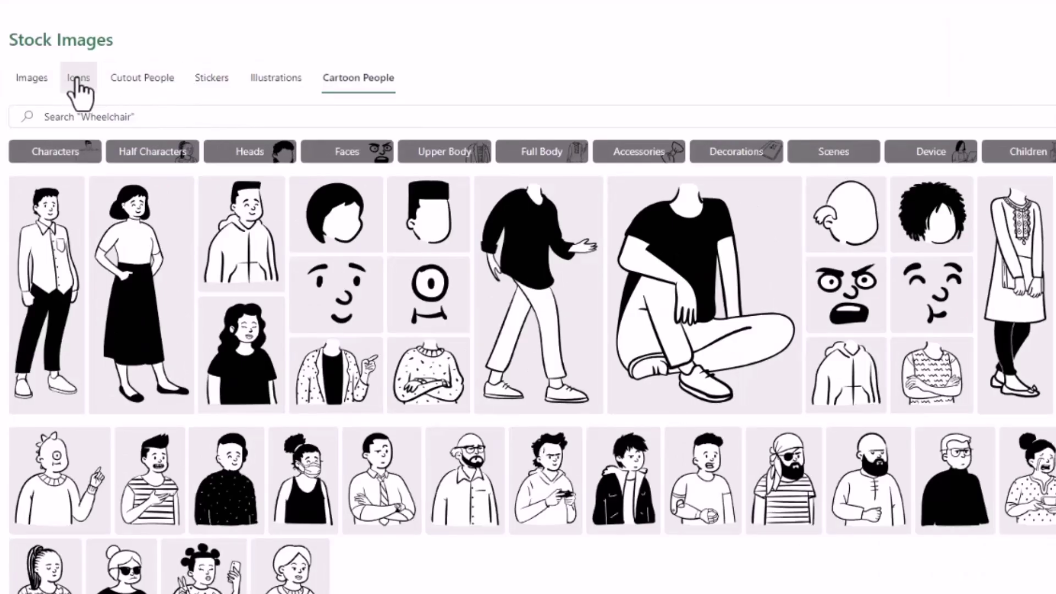
left_click(78, 84)
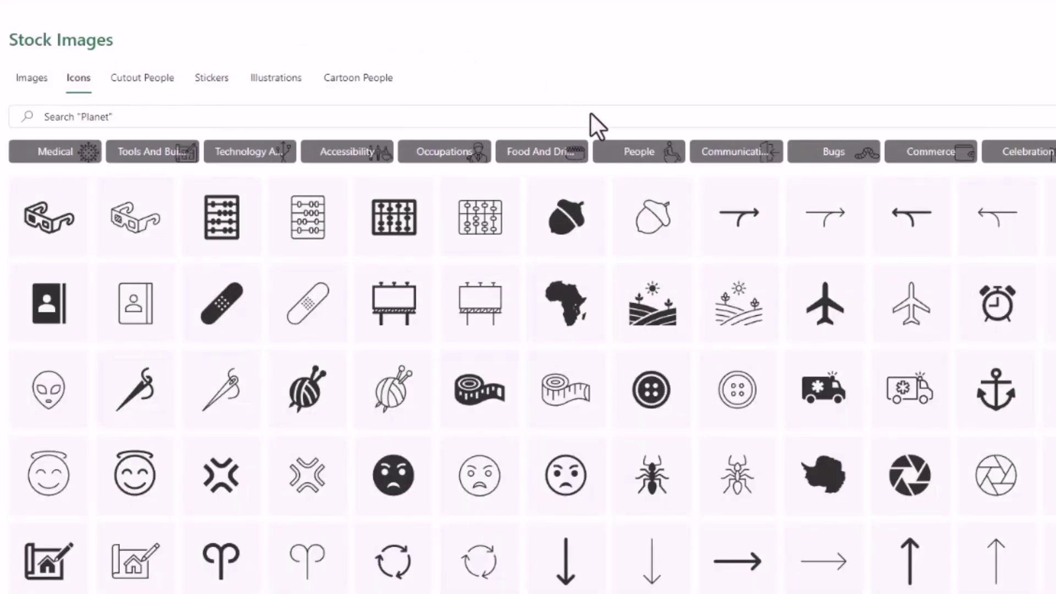
left_click(639, 152)
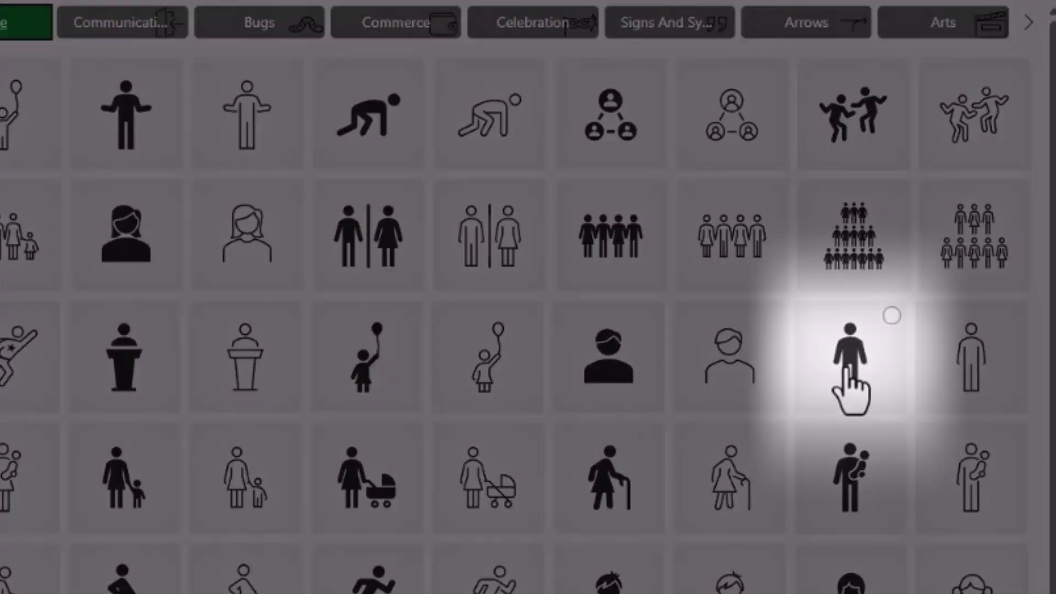
left_click(1022, 360)
left_click(889, 522)
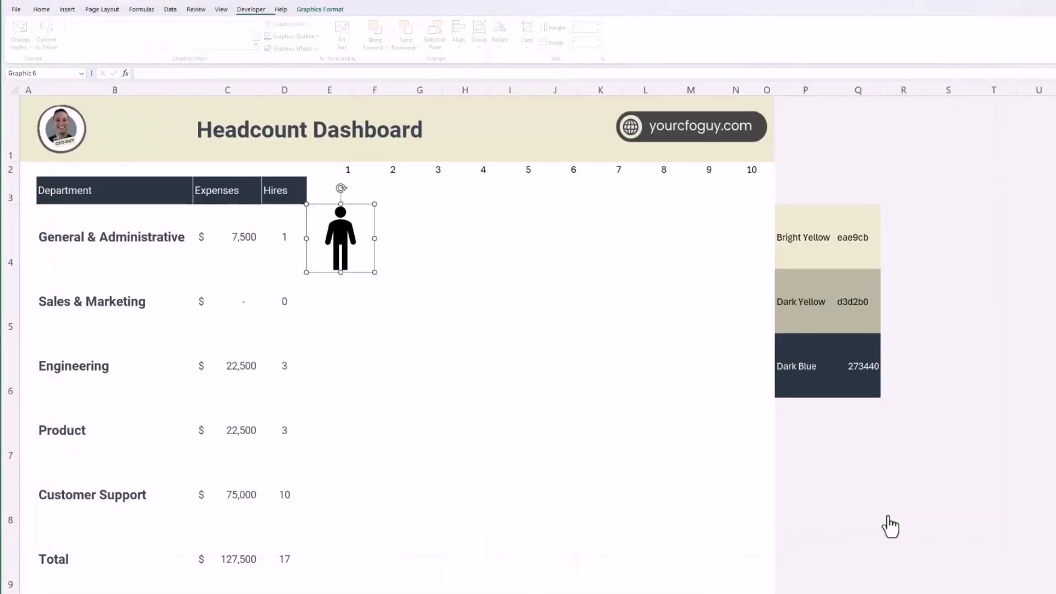
left_click_drag(342, 247, 859, 136)
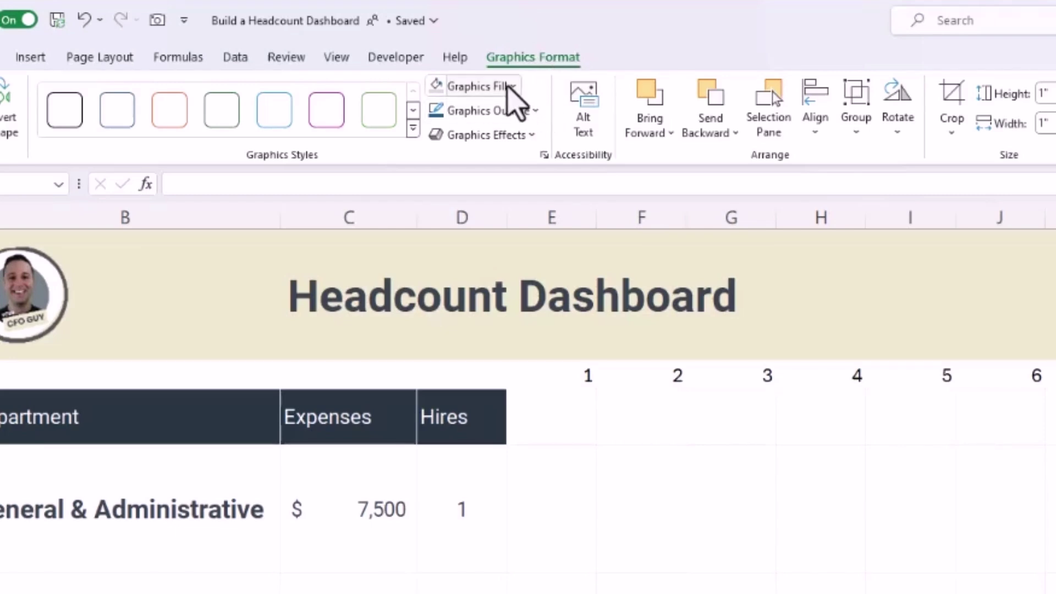
Step: Fill the person icon with tan Dark Yellow and add a pasted copy filled light grey
left_click(507, 86)
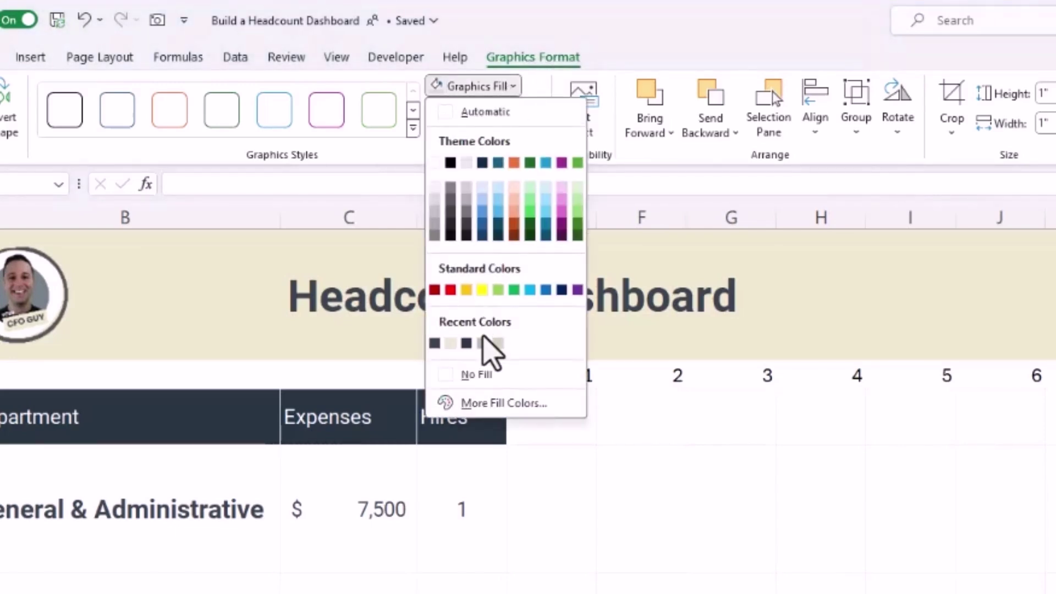
left_click(482, 343)
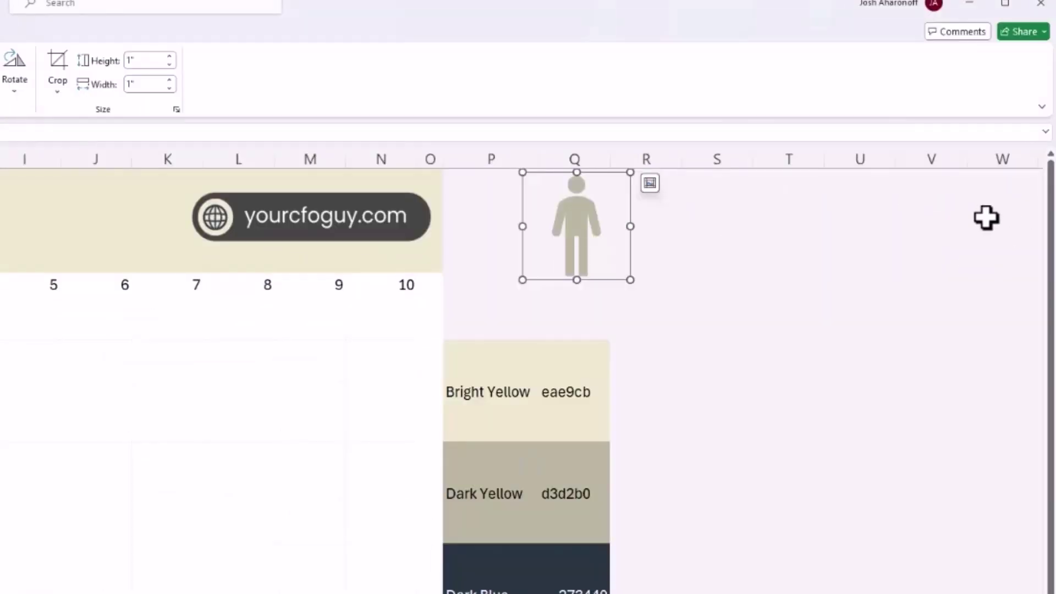
left_click(656, 218)
key("ctrl+v")
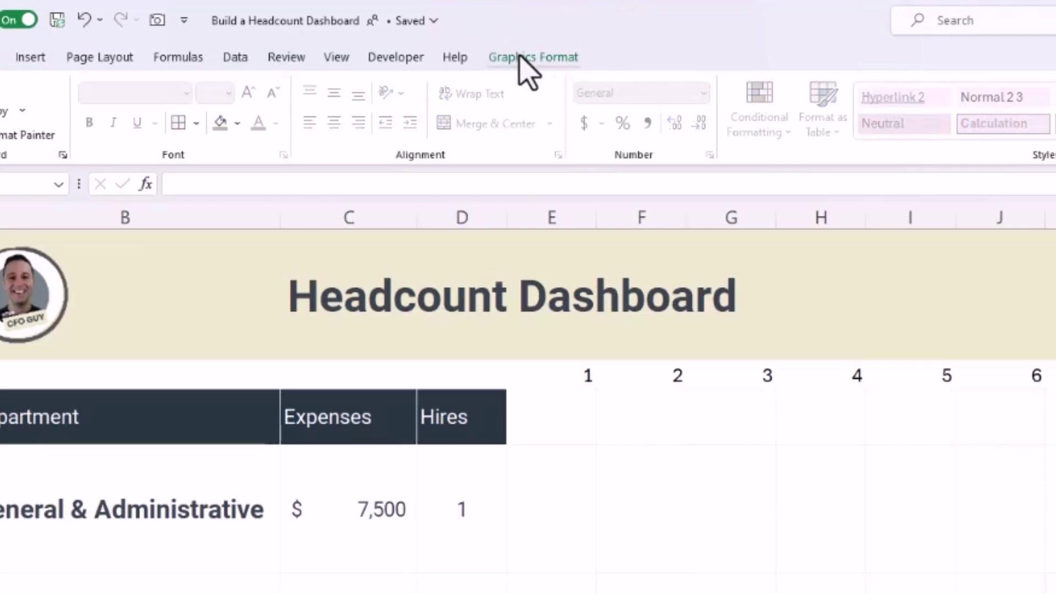
left_click(519, 56)
left_click(509, 89)
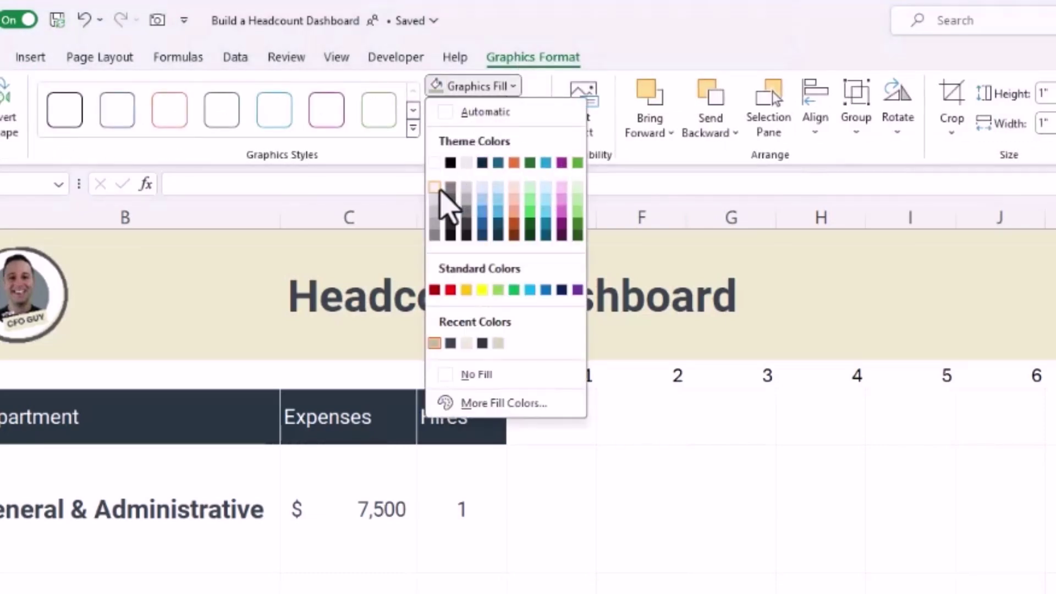
left_click(435, 188)
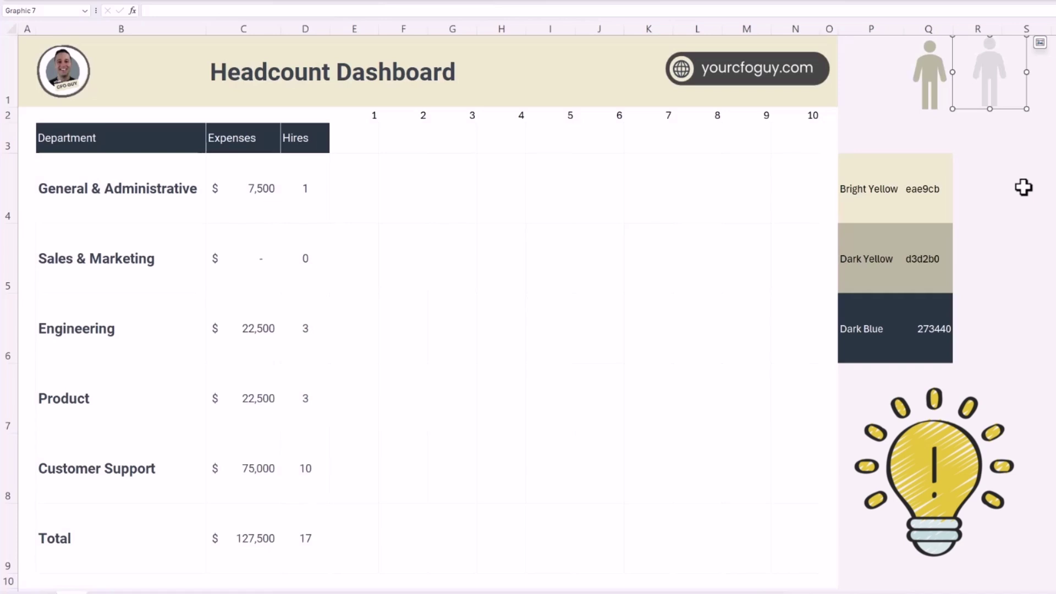
left_click_drag(356, 167, 789, 525)
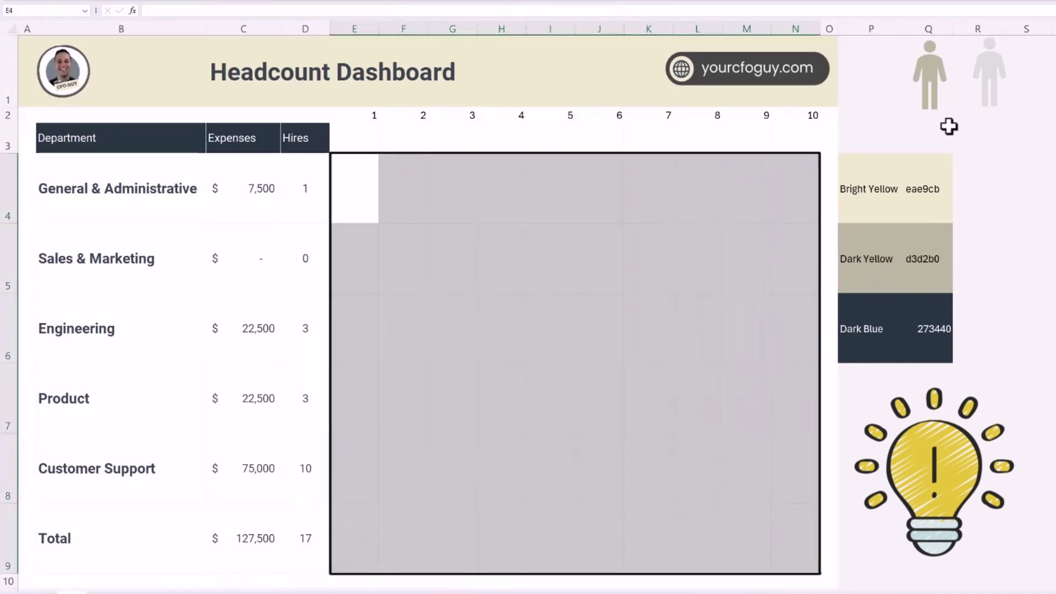
Step: Paste the grey person figure as an in-cell picture in column Q and widen the column
left_click(721, 250)
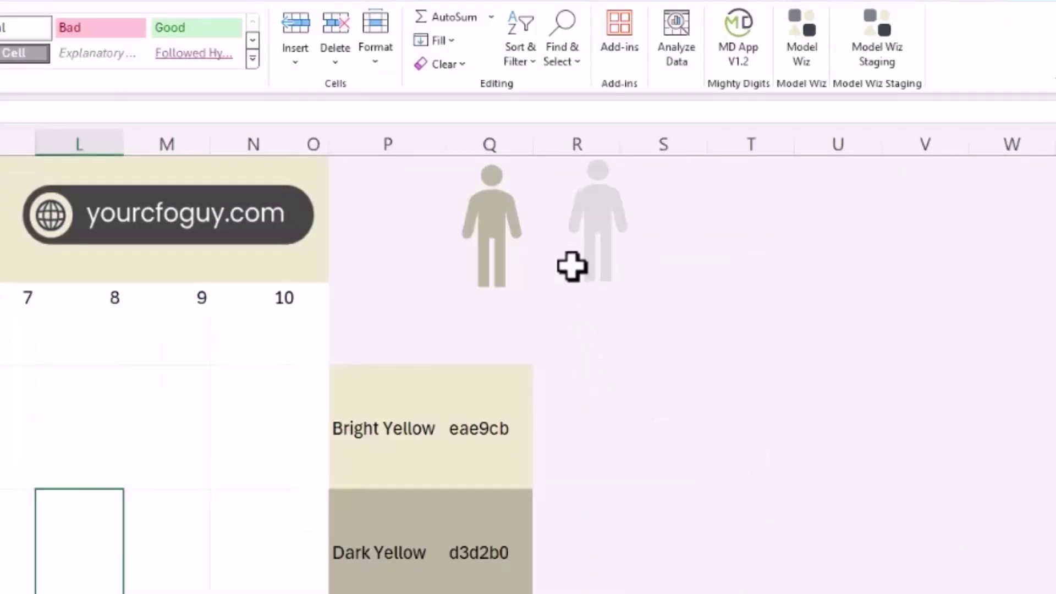
left_click(511, 233)
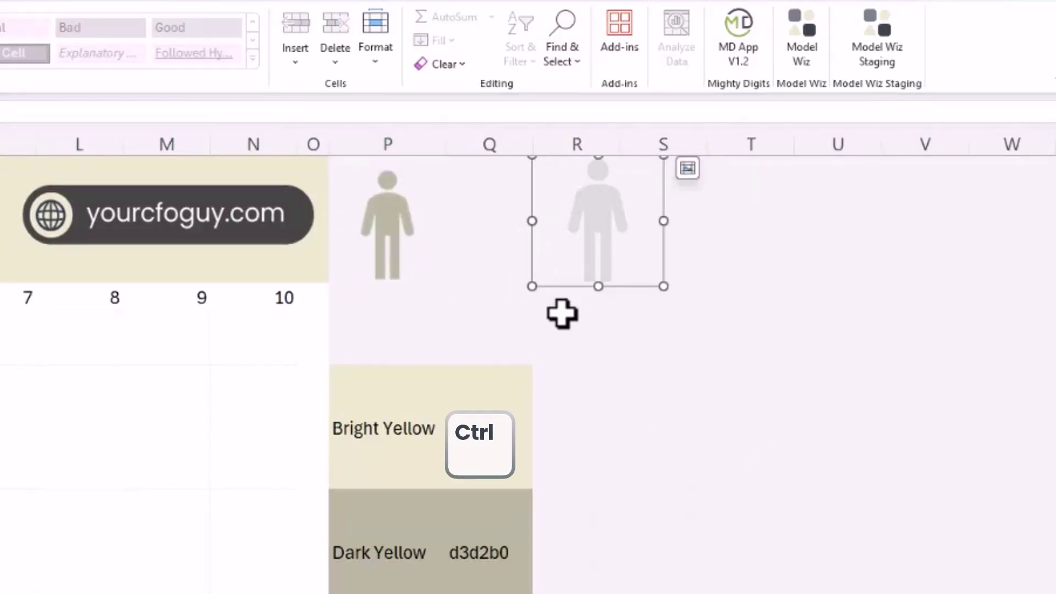
key("ctrl+c")
right_click(477, 203)
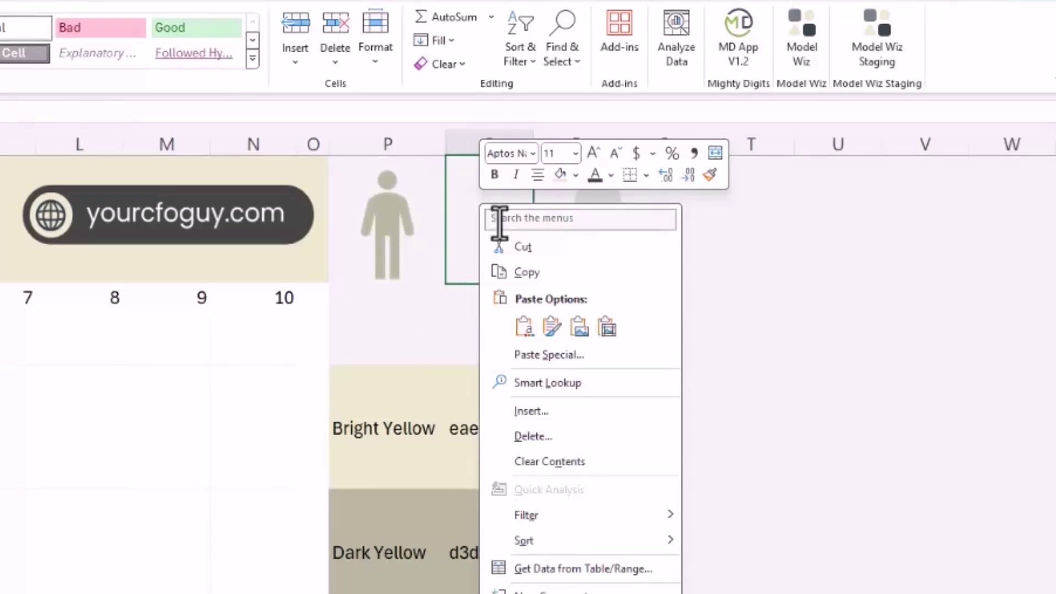
left_click(608, 328)
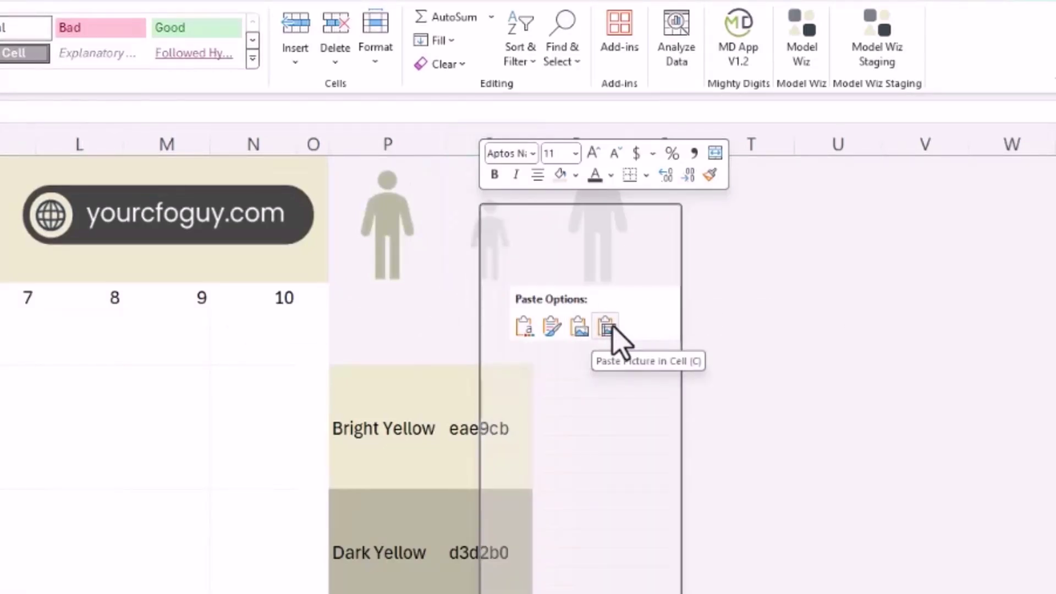
left_click(608, 327)
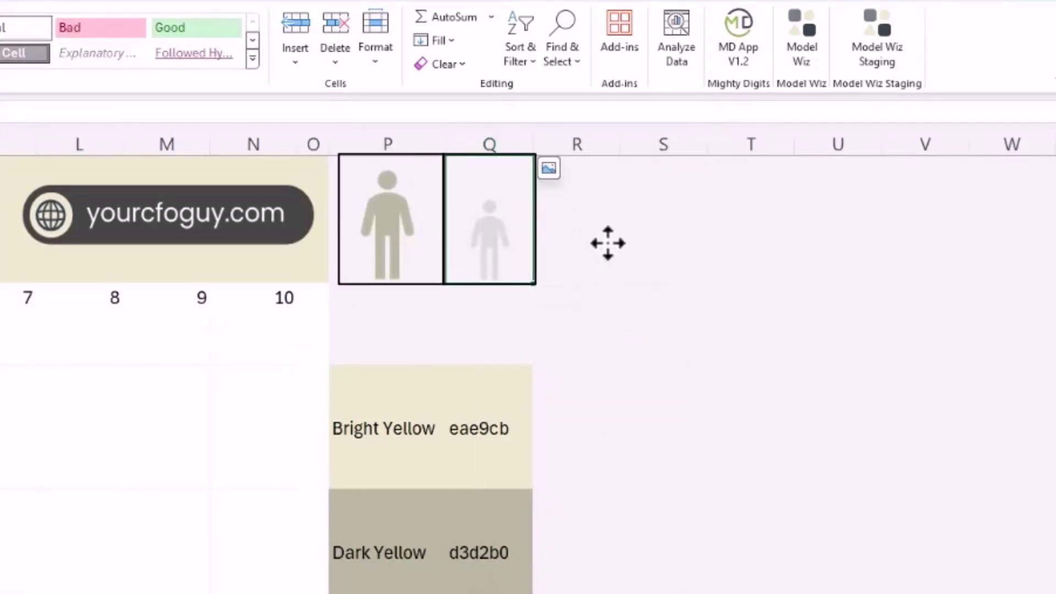
key("Escape")
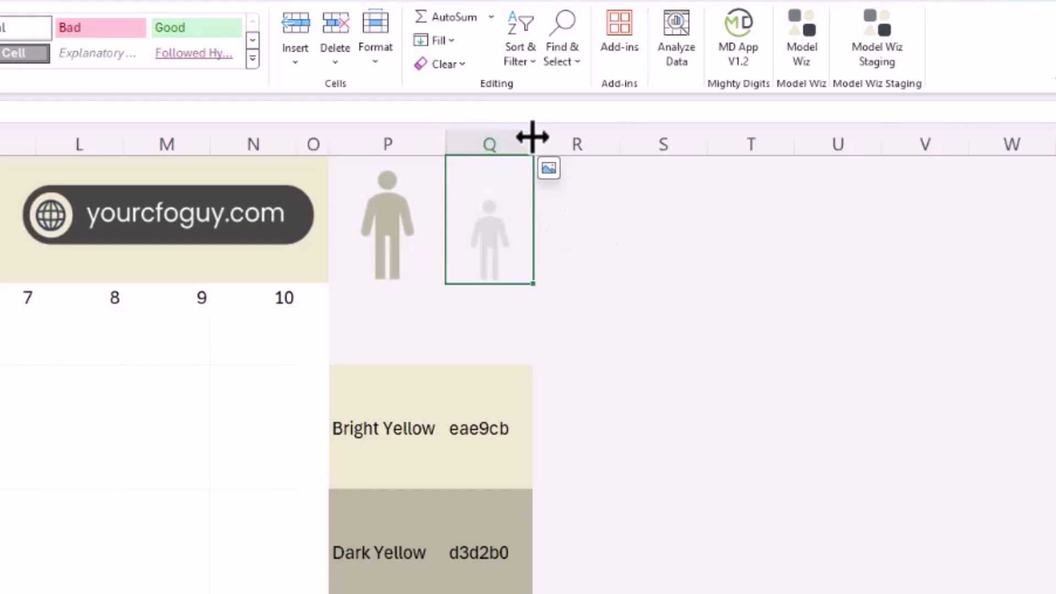
mouse_move(532, 137)
left_mouse_down()
mouse_move(564, 143)
mouse_move(550, 142)
left_mouse_up()
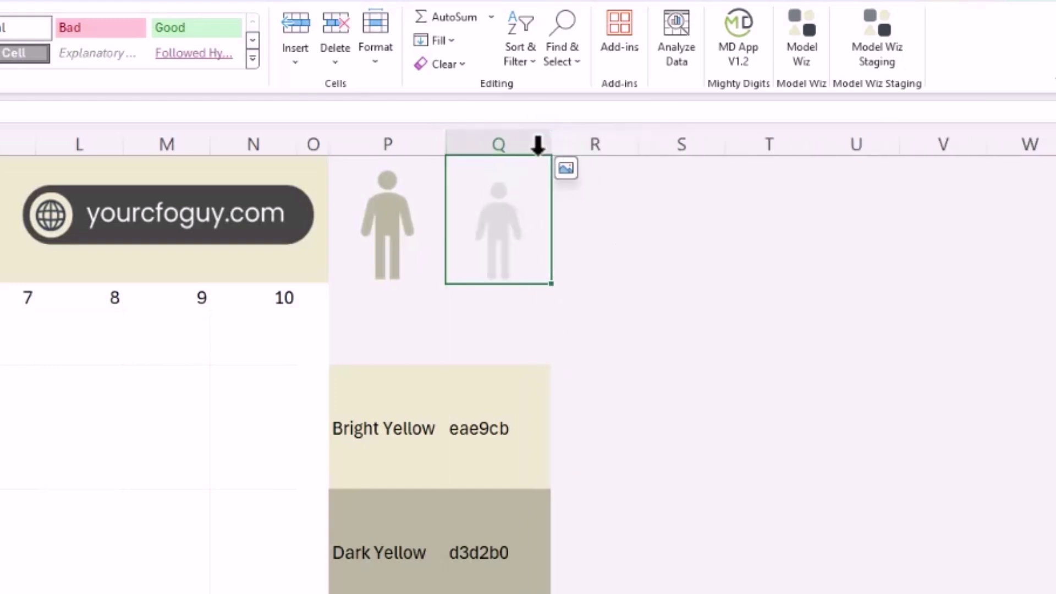
Step: Set columns P and Q both to a width of 11.57
left_click(405, 138)
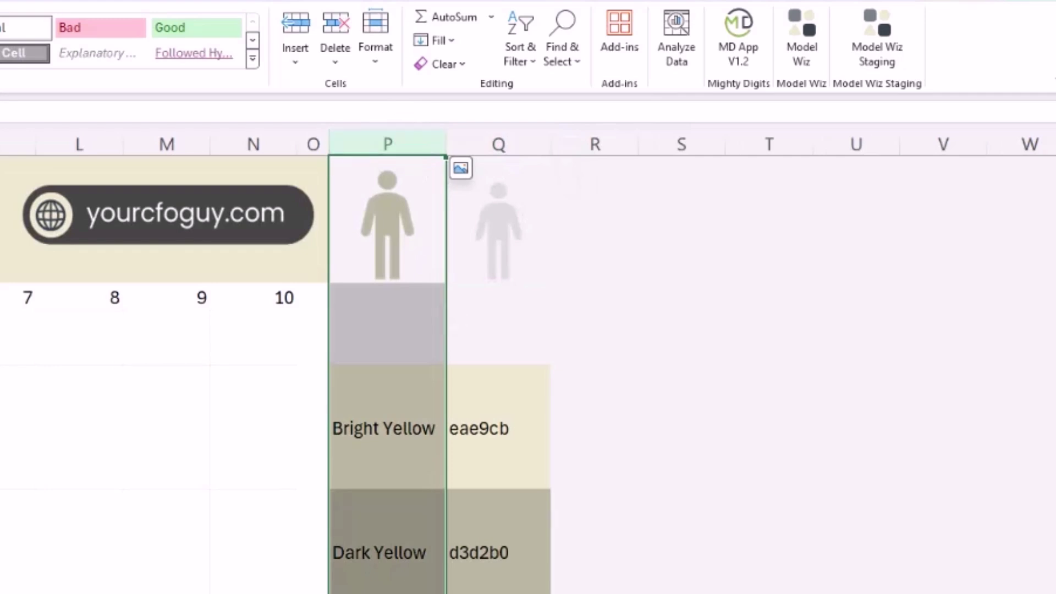
key("alt+h")
key("o")
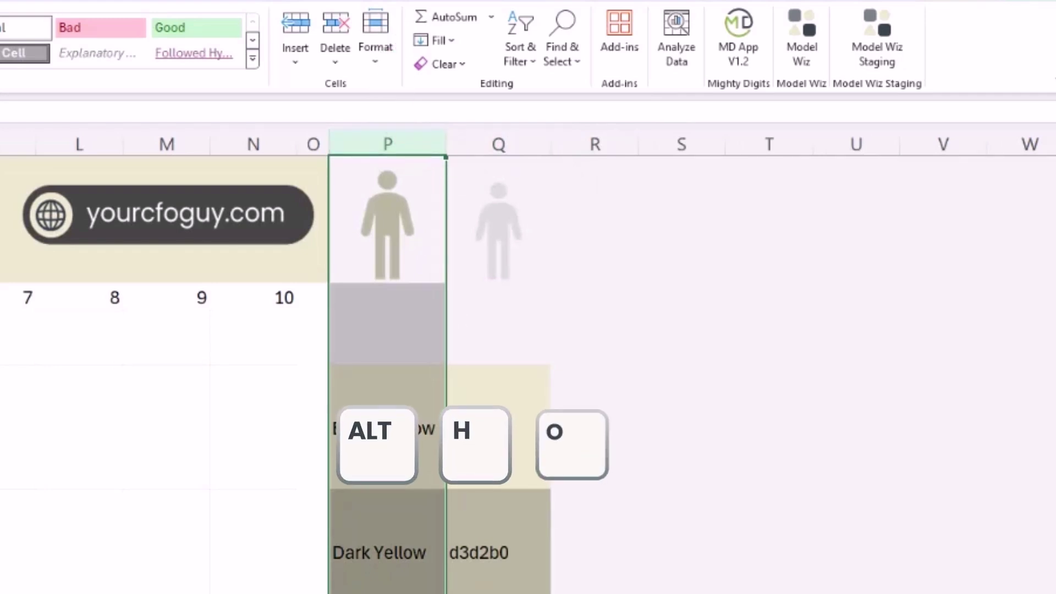
key("w")
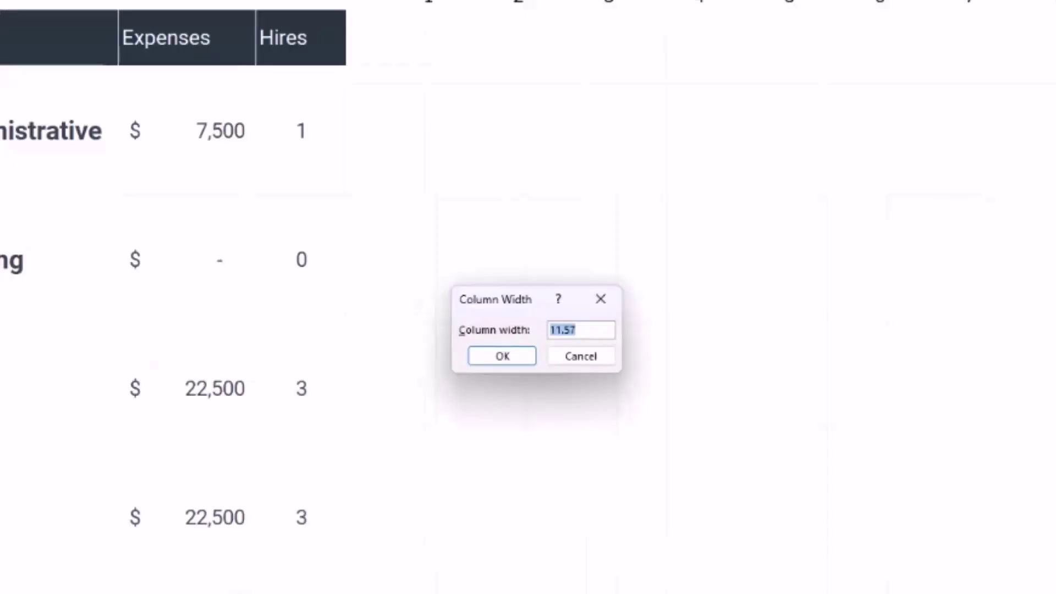
key("Return")
key("ctrl+space")
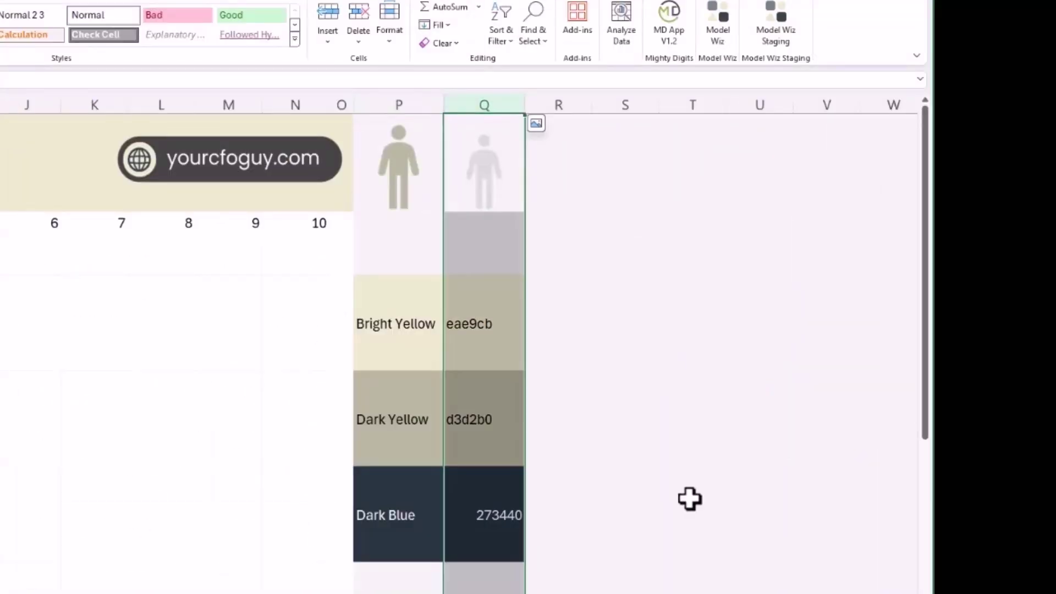
key("alt+h")
key("o")
key("w")
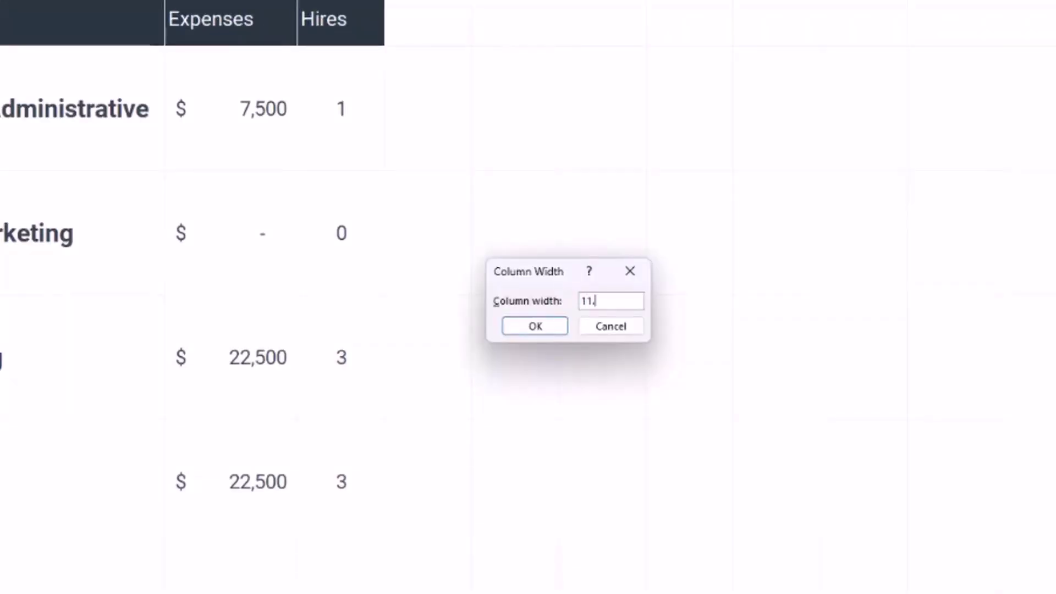
key("Return")
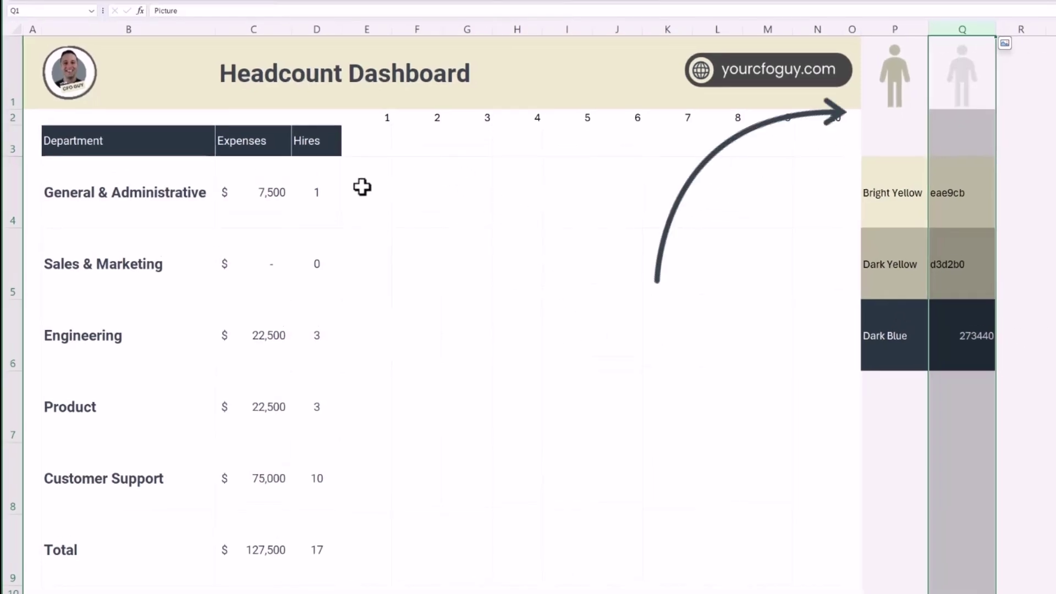
Step: Enter =P1 in E4 and =Q1 in F4 to show the shaded and unshaded persons
left_click(368, 171)
type("=")
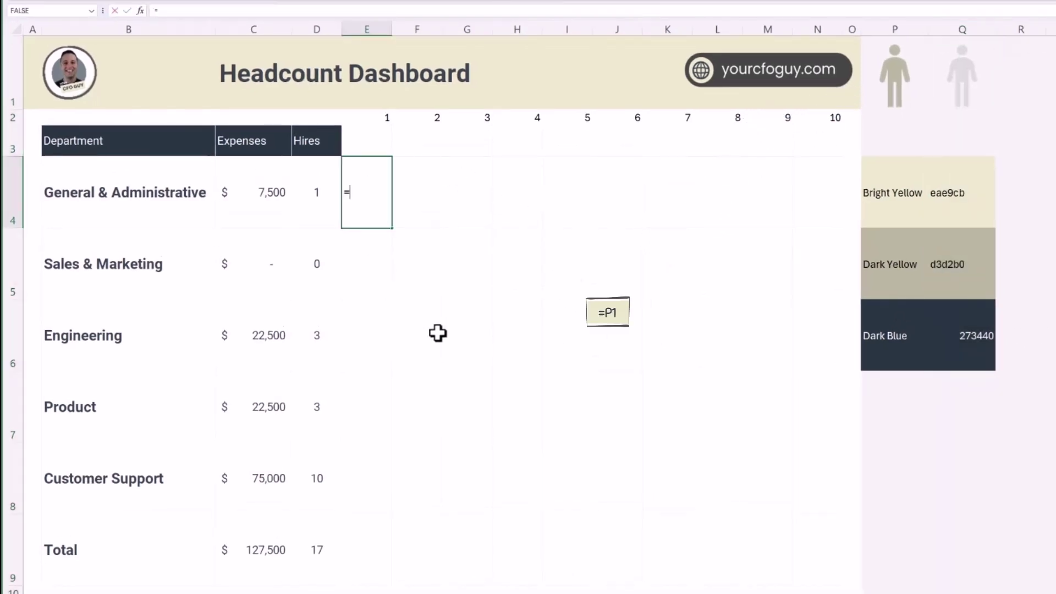
left_click(881, 70)
key("Return")
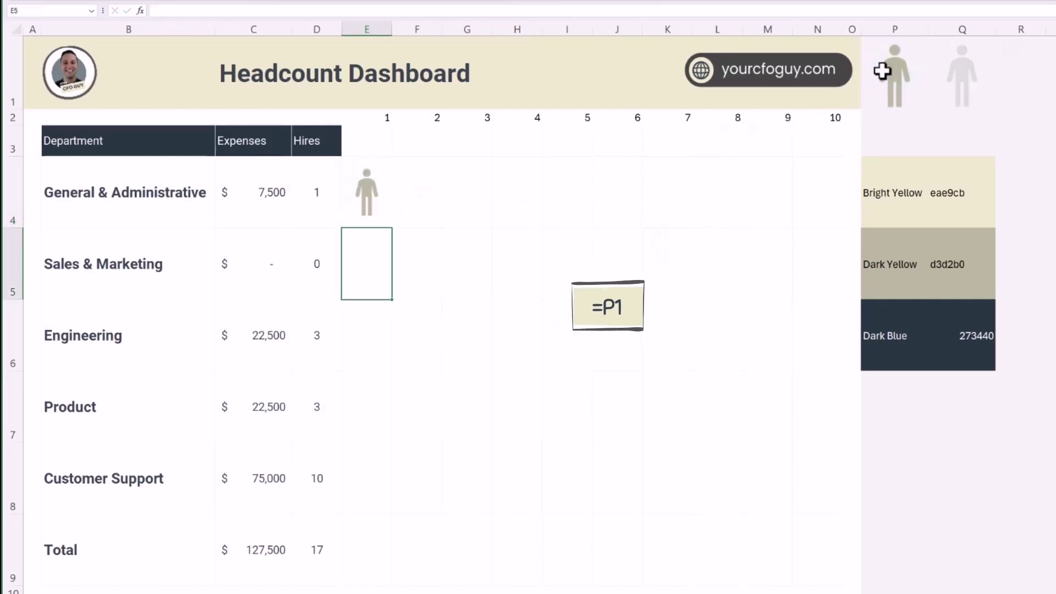
key("Up")
key("Right")
type("=")
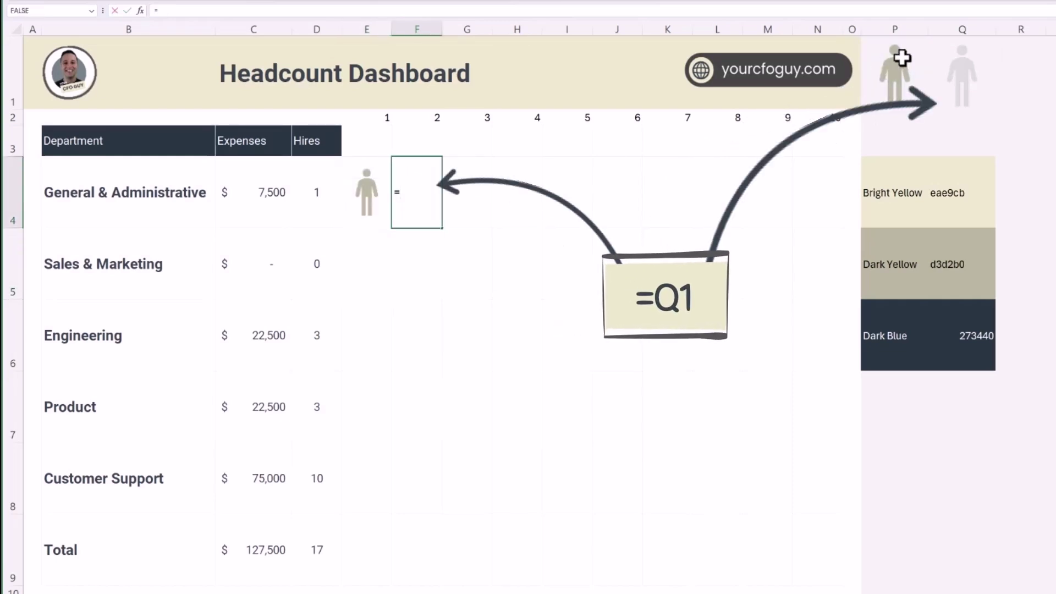
left_click(964, 78)
key("Return")
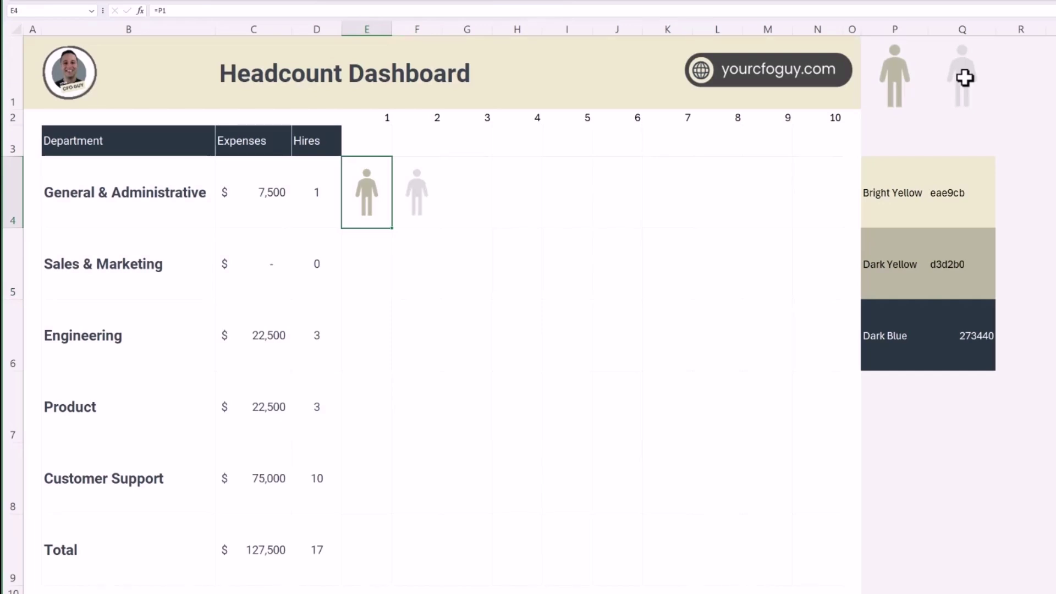
key("Left")
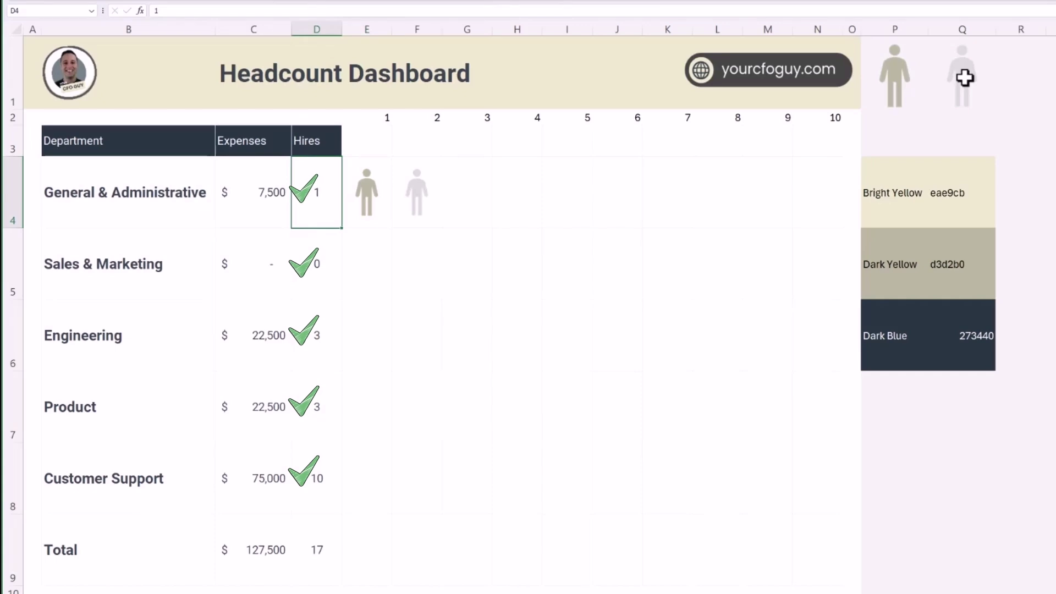
key("Right")
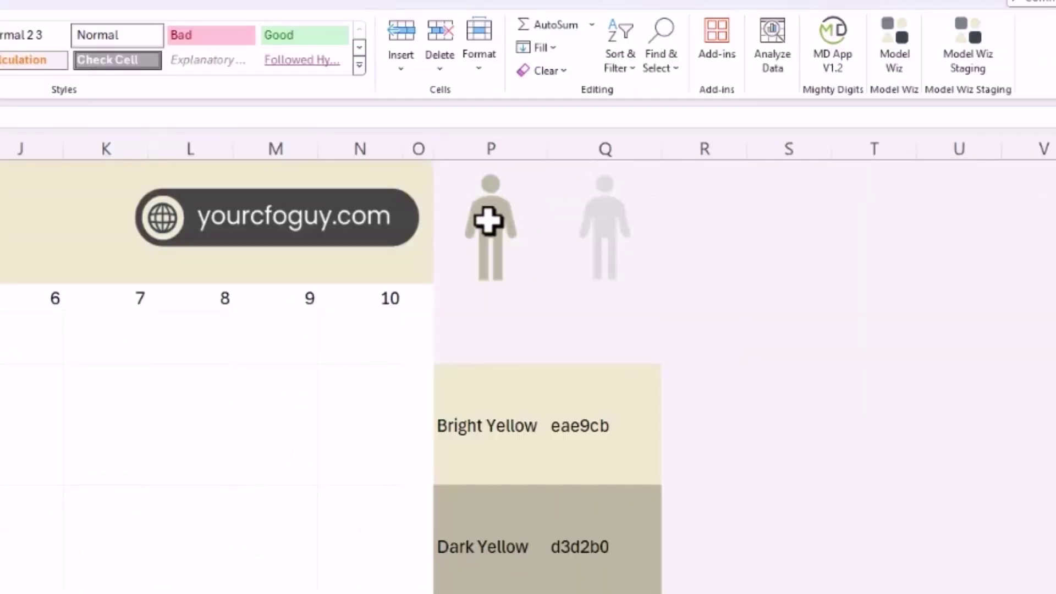
Step: Define the name Headcount_Shaded for cell P1 with its scope set to Sheet1
left_click(892, 71)
key("alt")
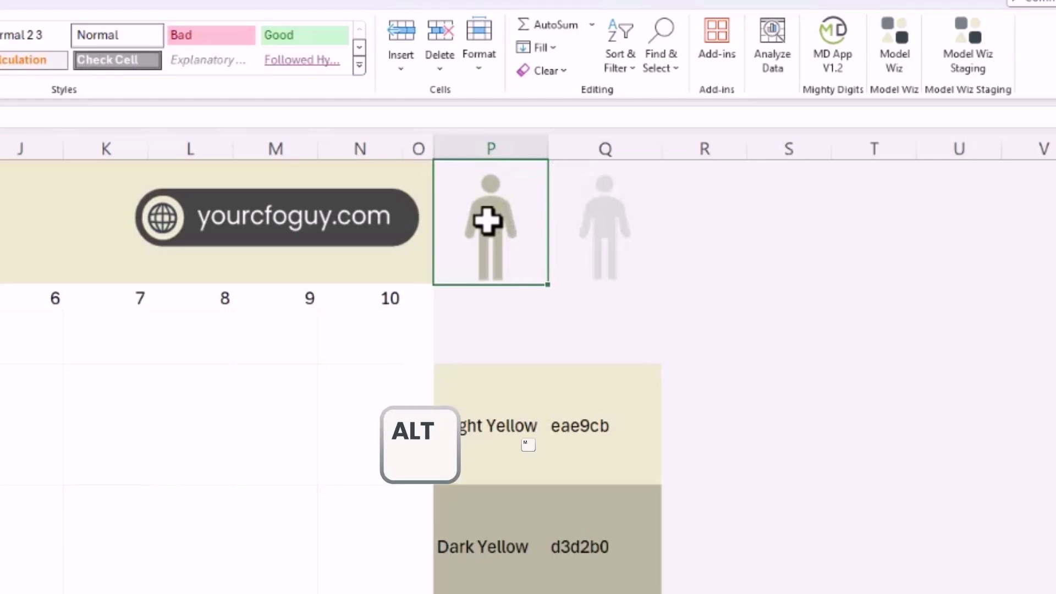
key("m")
key("m")
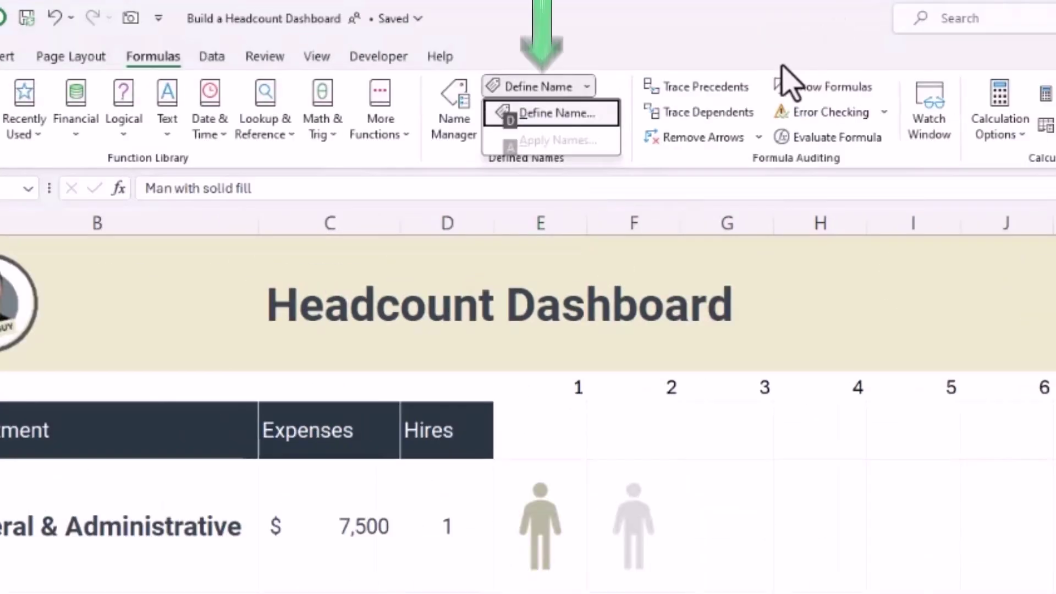
left_click(316, 100)
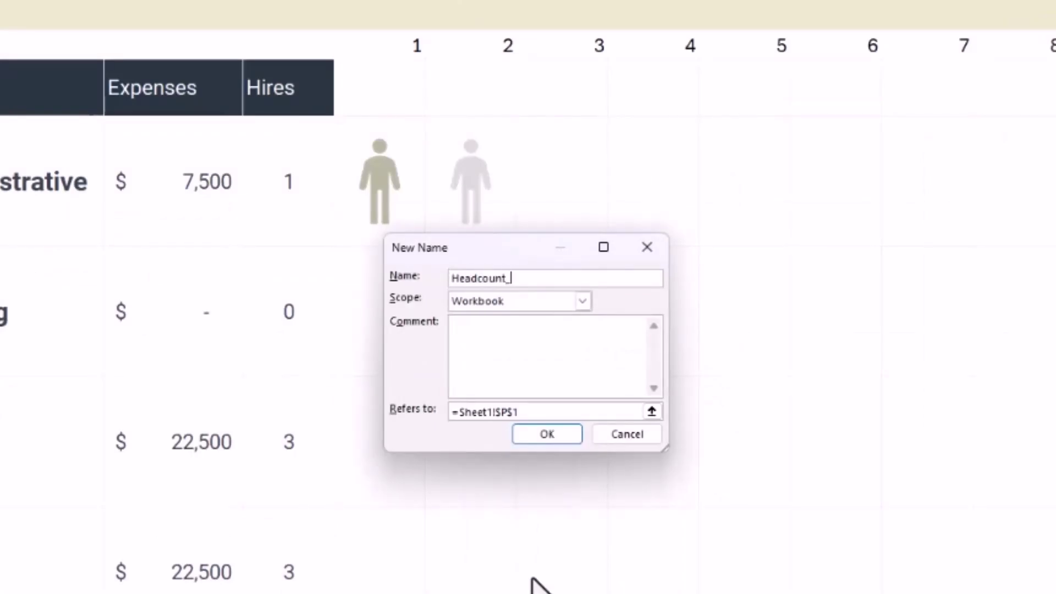
type("Headcount_Shaded")
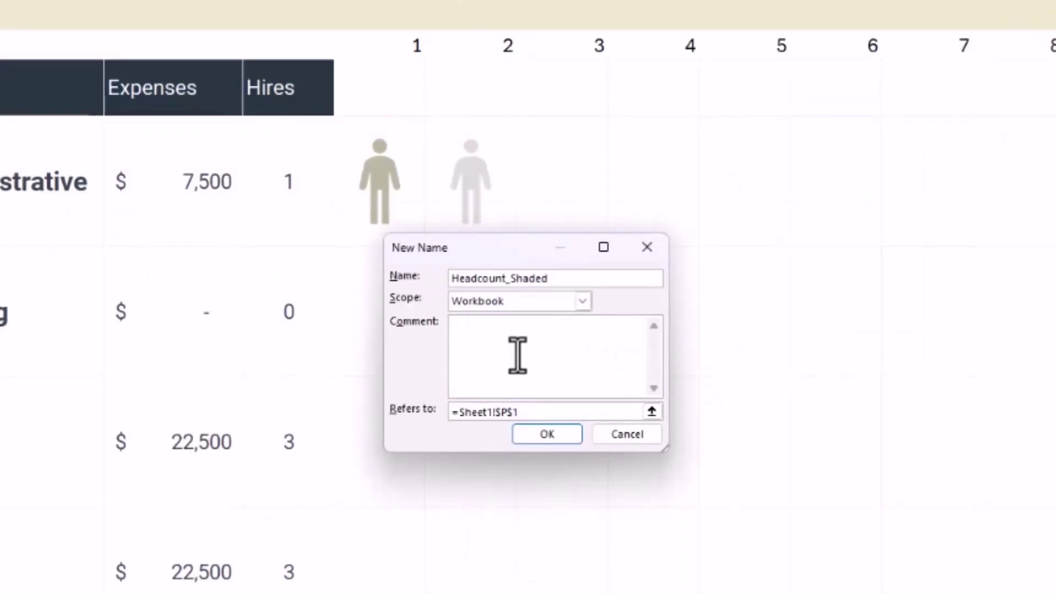
left_click(542, 302)
left_click(536, 330)
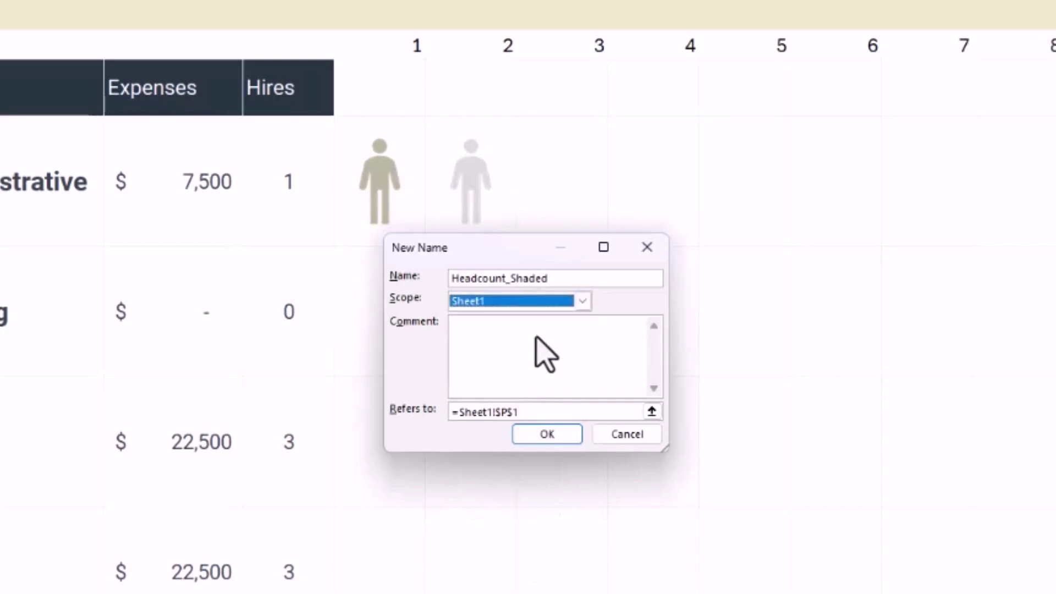
left_click(547, 434)
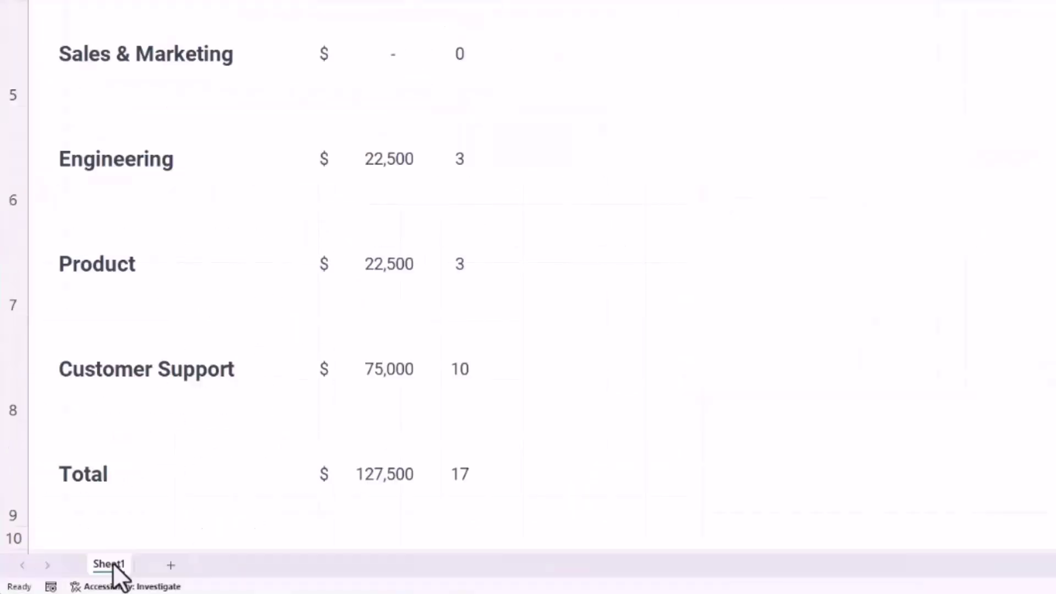
Step: Rename Sheet1 to Headcount Dashboard and name Q1 Headcount_Unshaded scoped to that sheet
right_click(113, 566)
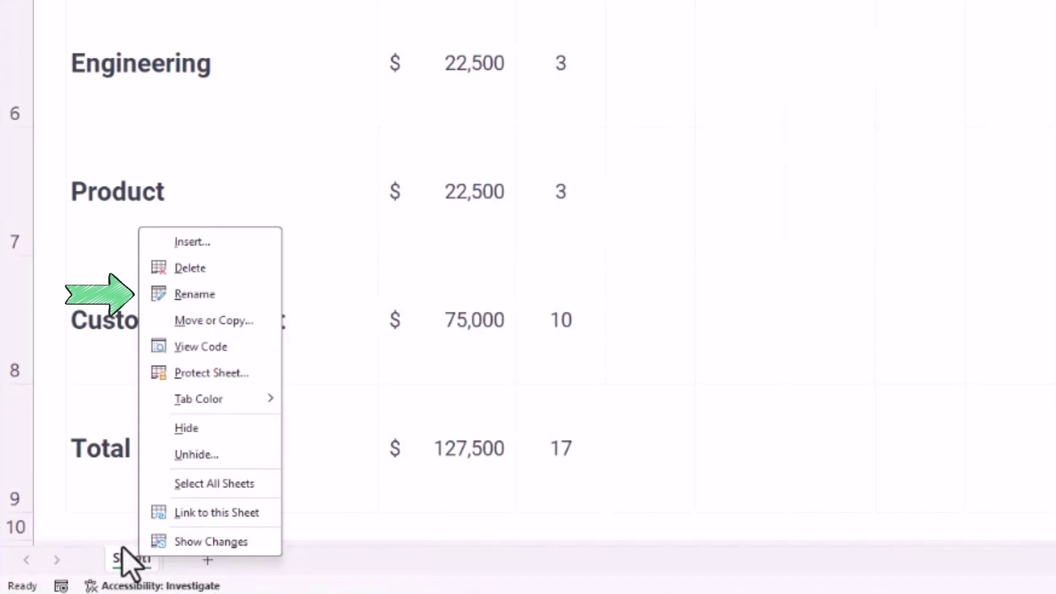
left_click(195, 295)
type("Headcount Dashboard")
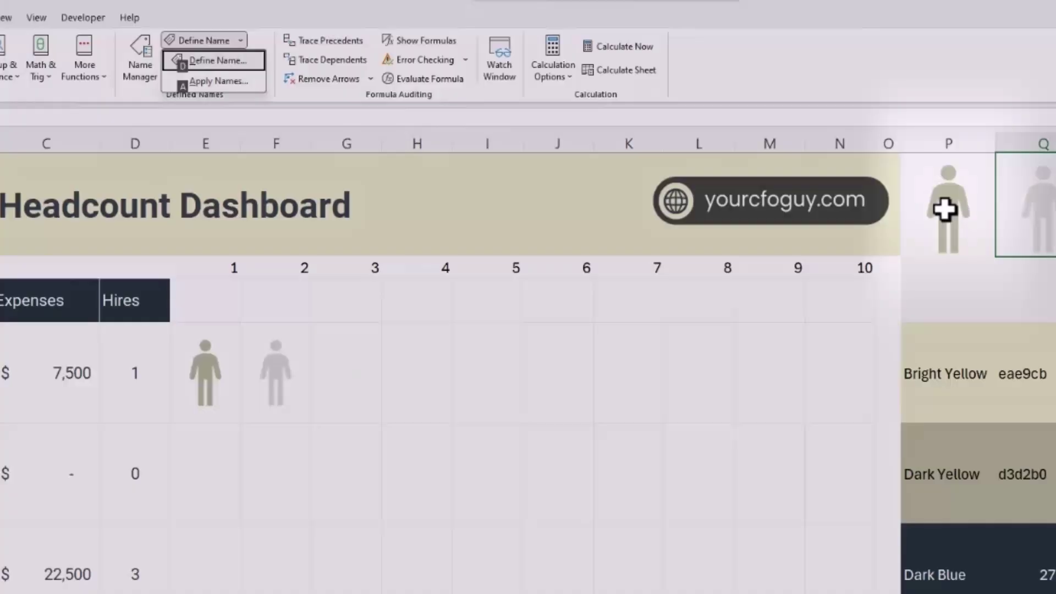
key("Return")
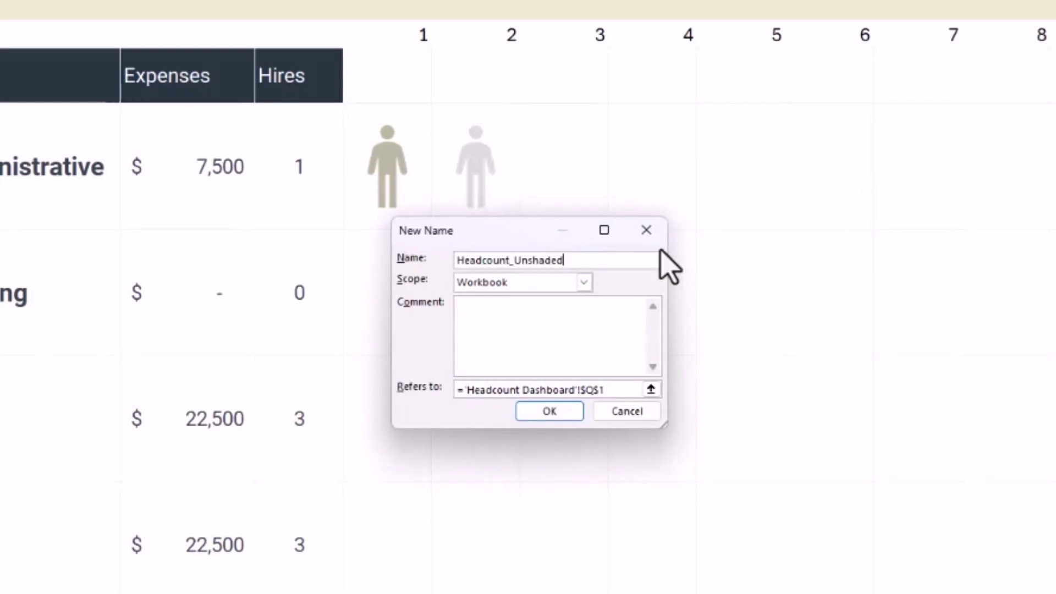
left_click(582, 282)
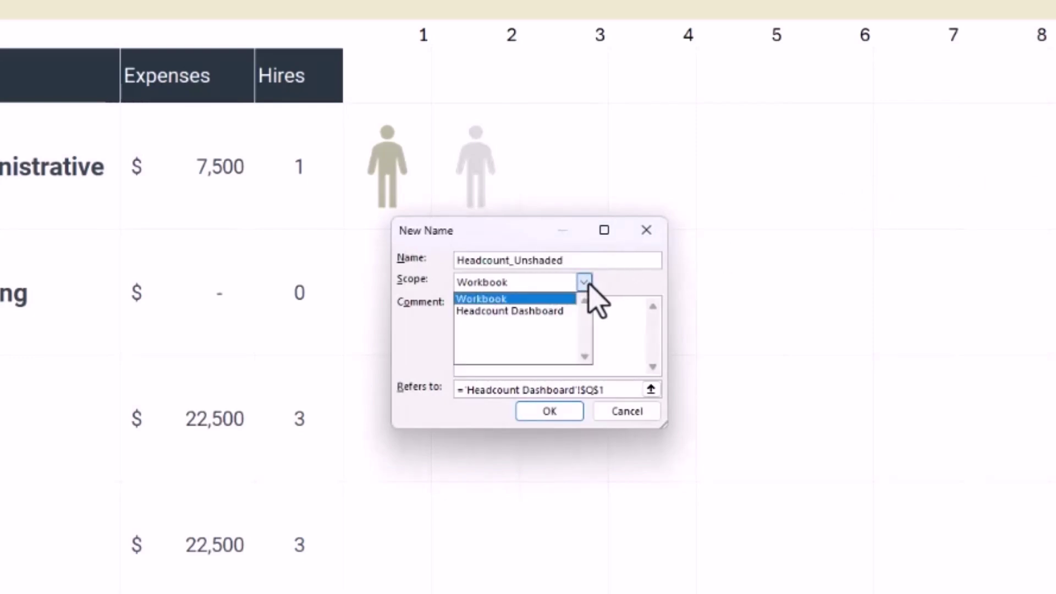
left_click(569, 311)
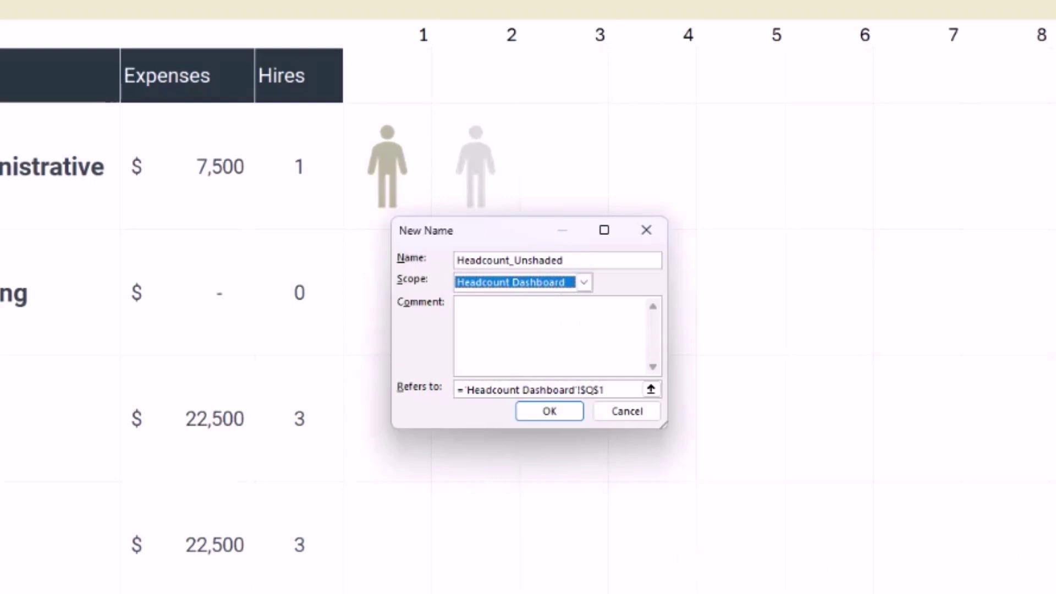
Step: Confirm the Headcount_Unshaded name and insert a narrow 2.77-wide empty column at P
left_click(542, 414)
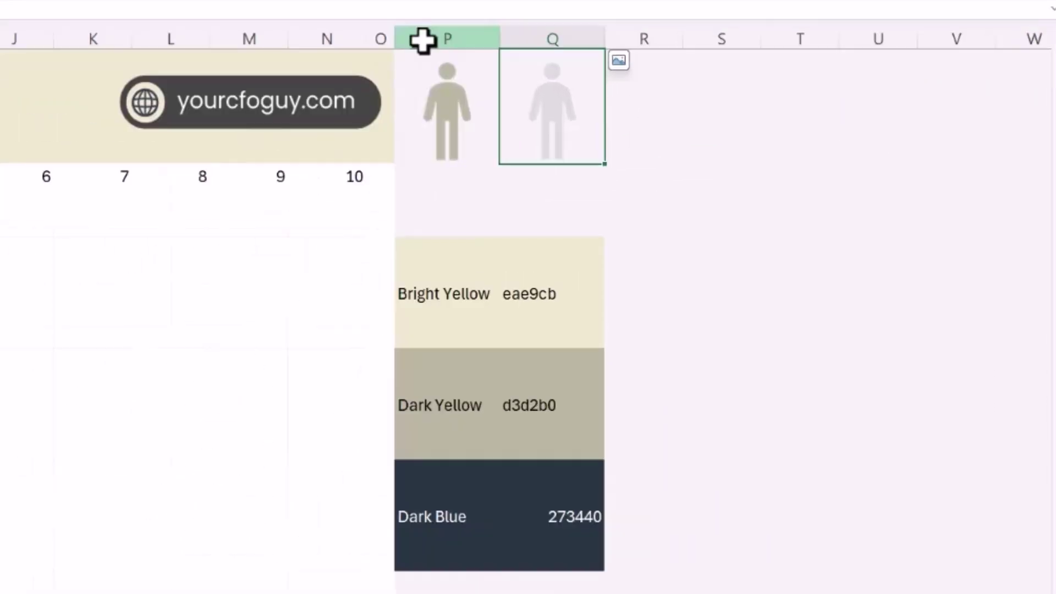
left_click(716, 100)
right_click(718, 101)
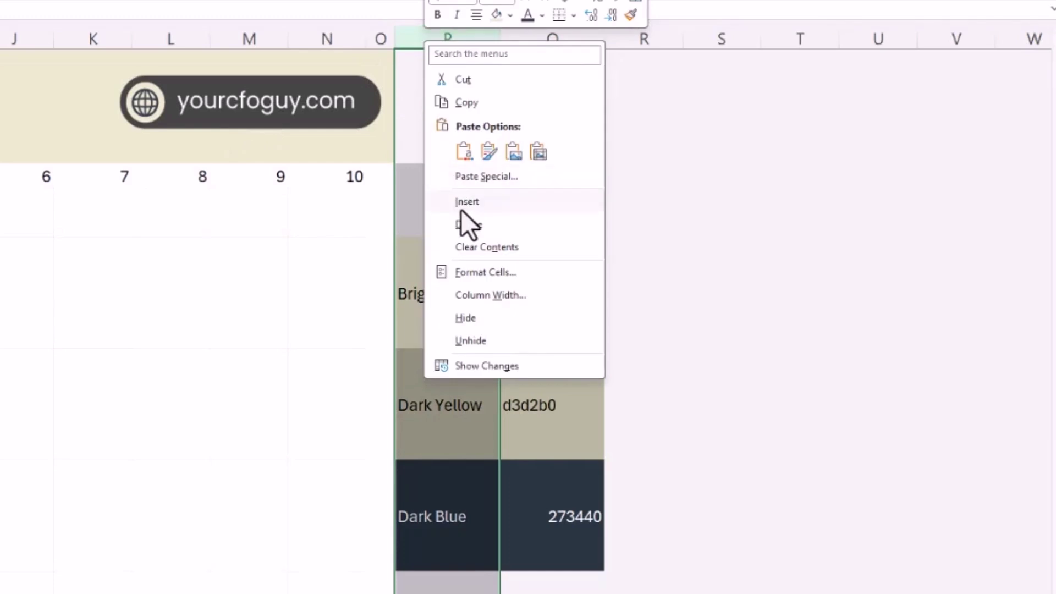
left_click(737, 186)
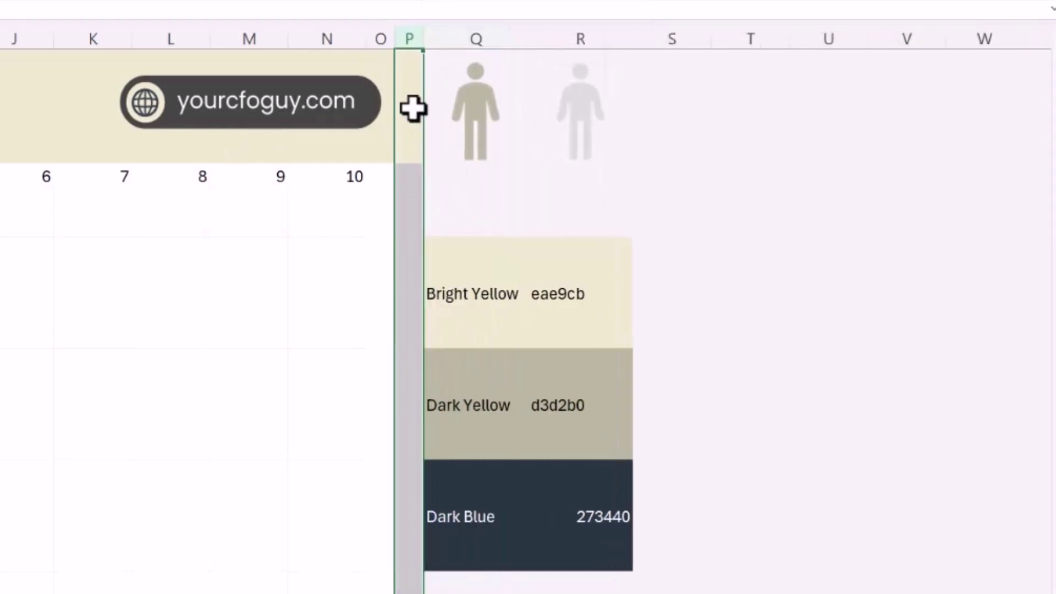
left_click_drag(424, 38, 416, 38)
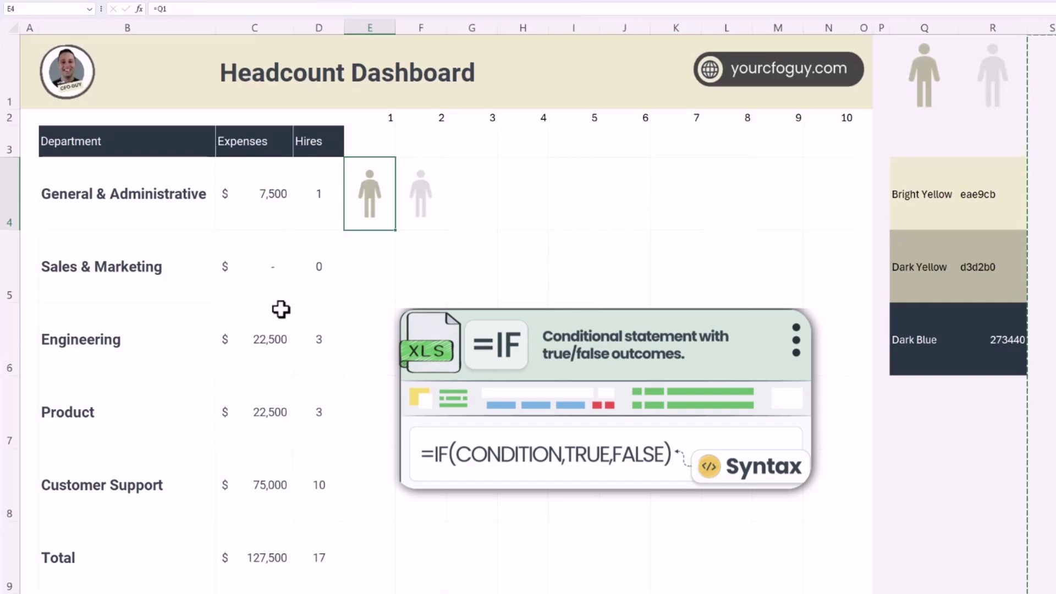
Step: Start an IF formula in E4 testing E$2<=$D4
type("=if(")
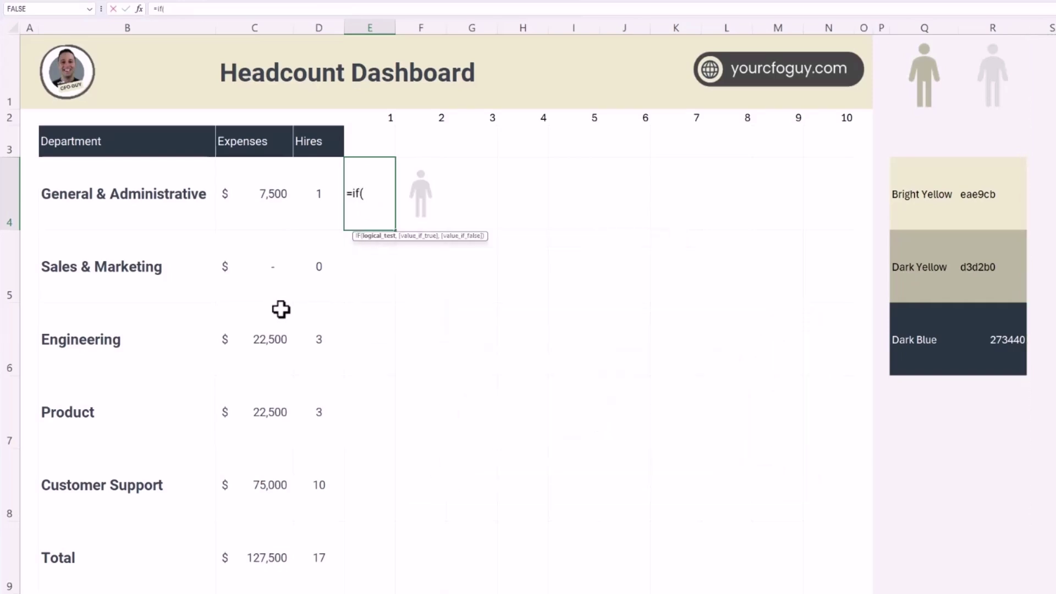
left_click(370, 117)
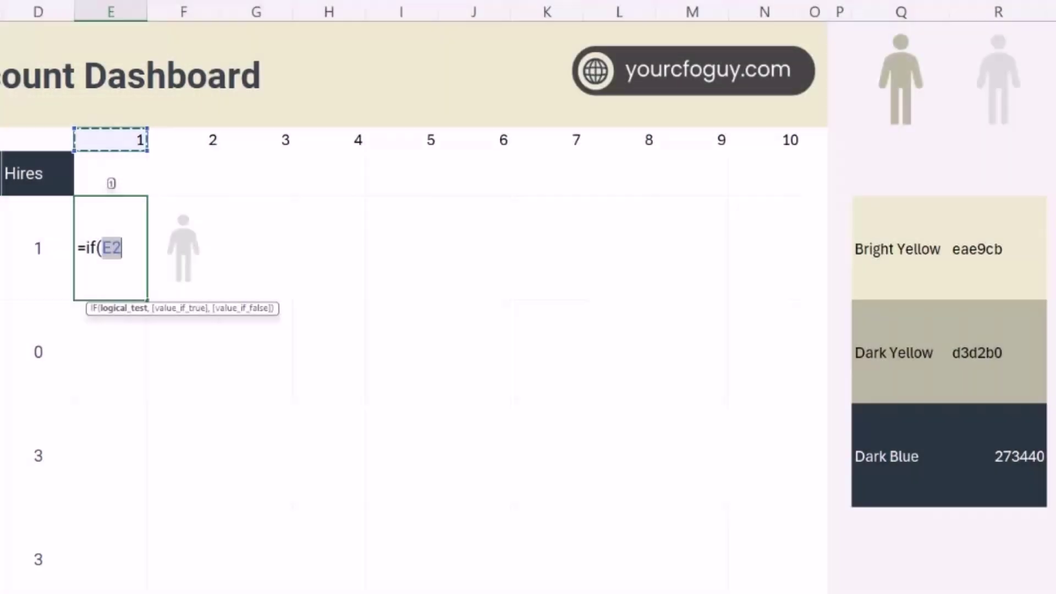
key("F4")
key("F4")
type("<=")
key("Left")
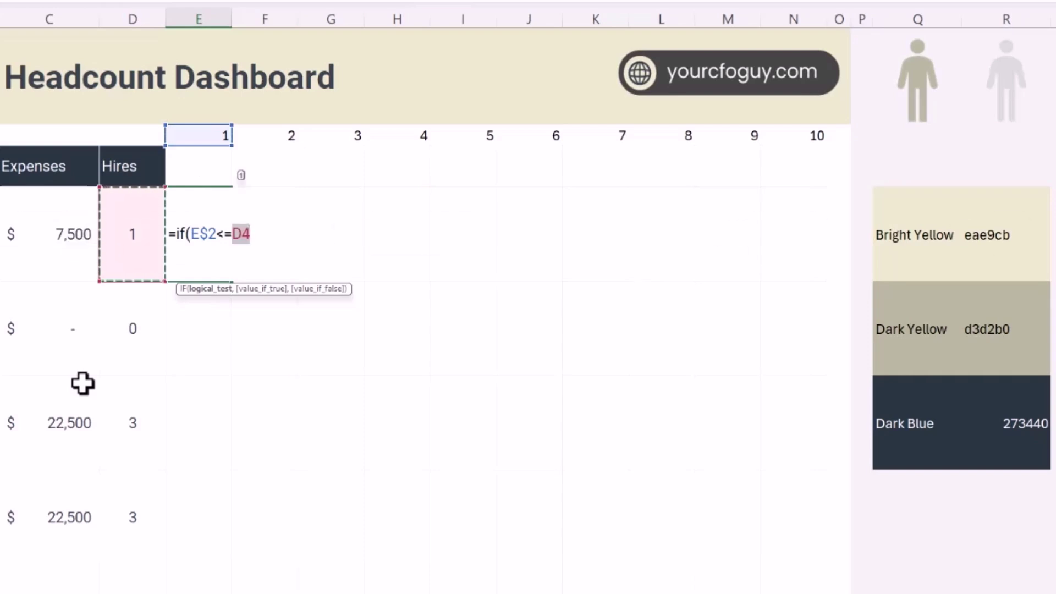
key("F4")
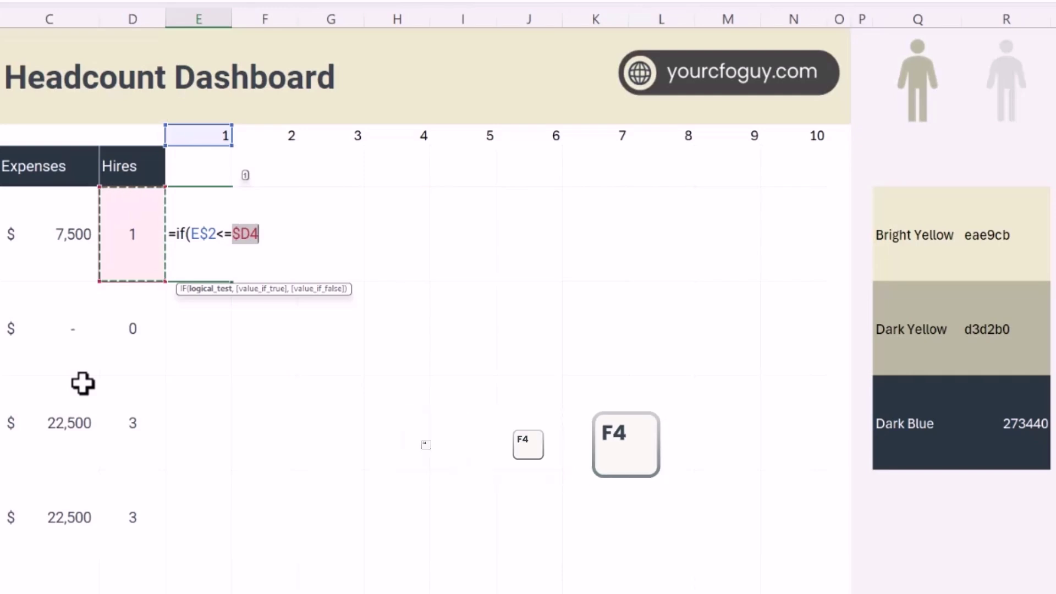
Step: Complete it with Headcount_Shaded and Headcount_Unshaded as results and enter it
type(",")
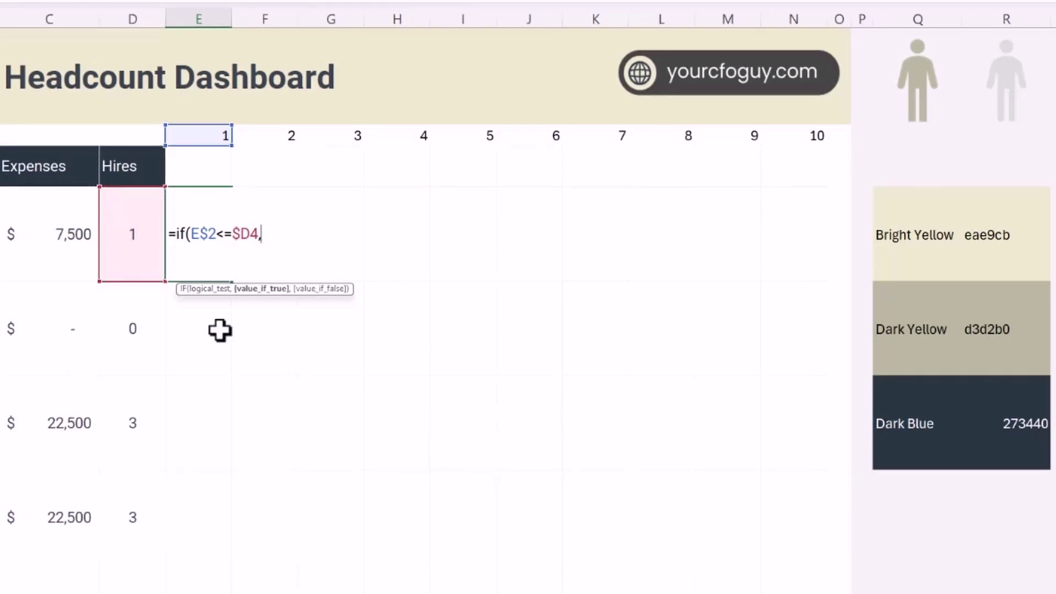
type("headc")
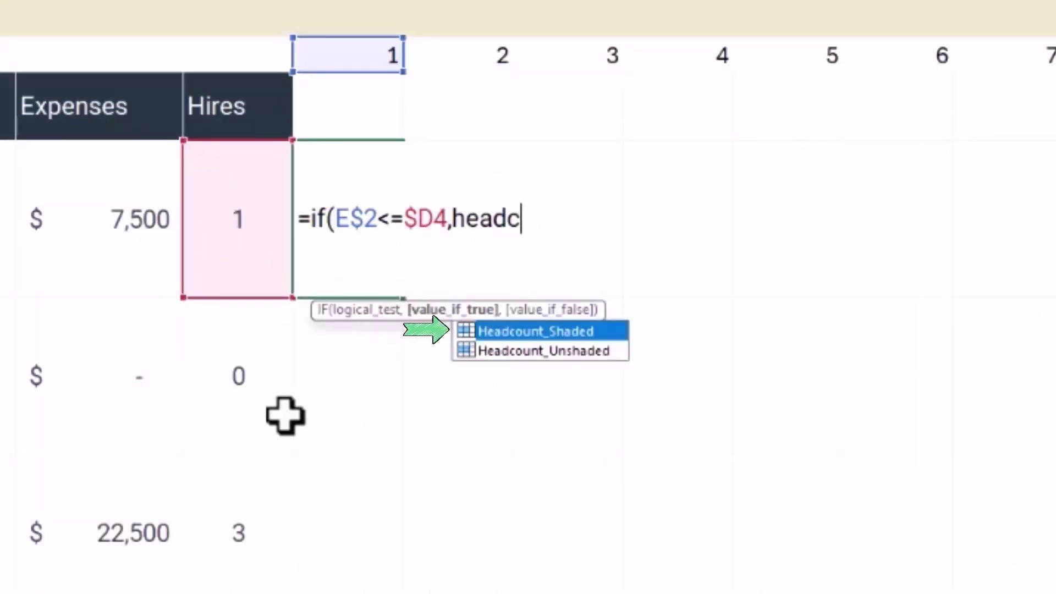
key("Tab")
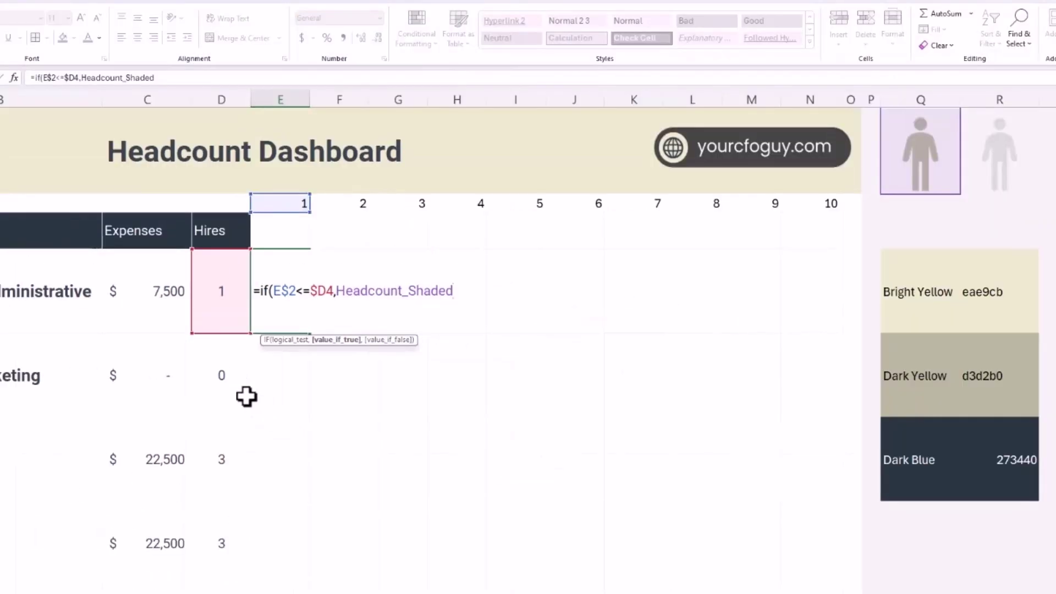
type(",hea")
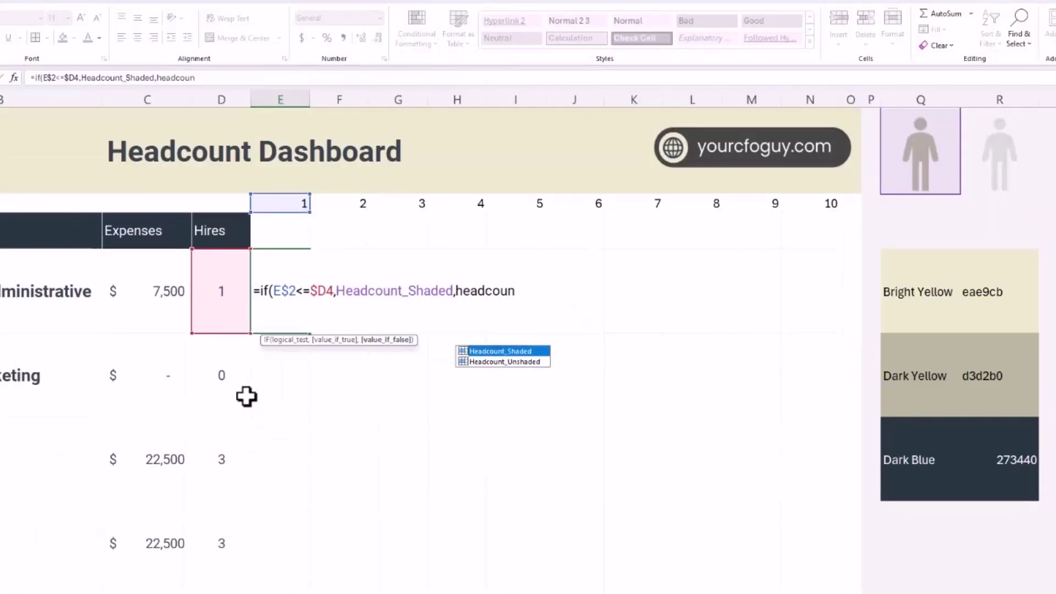
type("dcoun")
key("Down")
key("Tab")
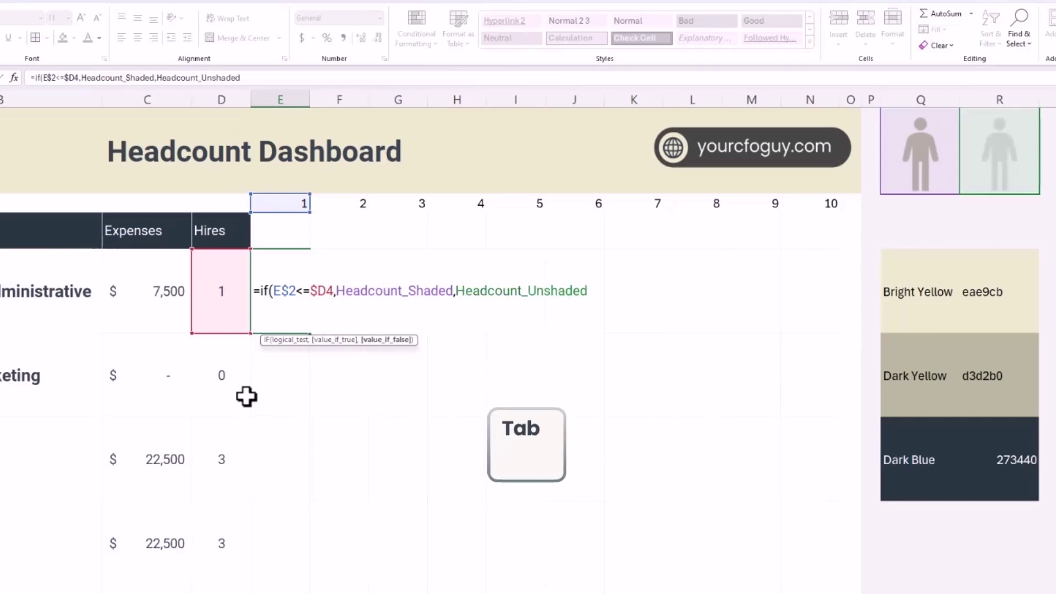
type(")")
key("Return")
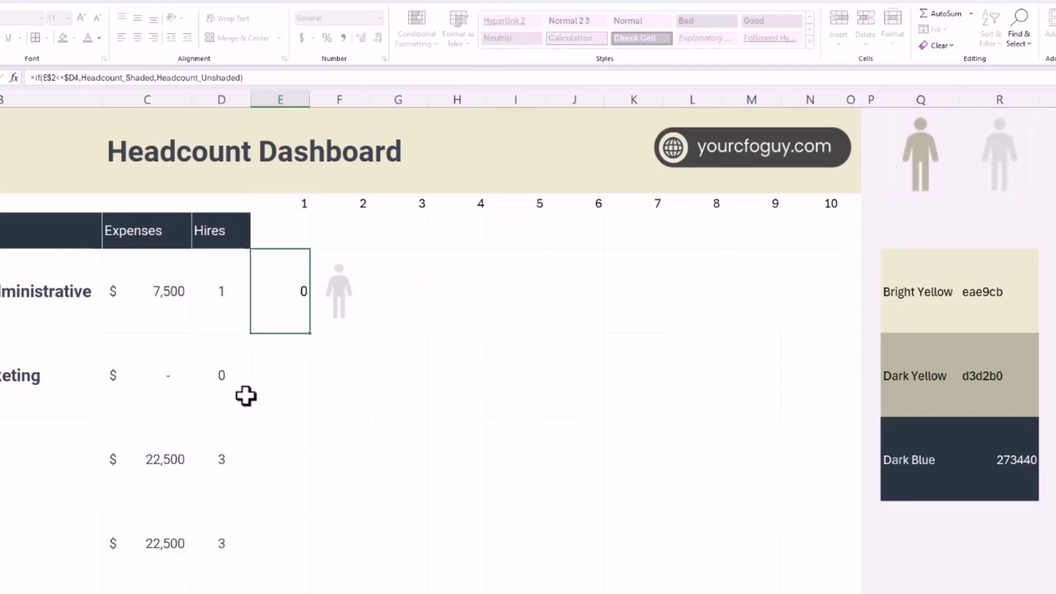
key("Up")
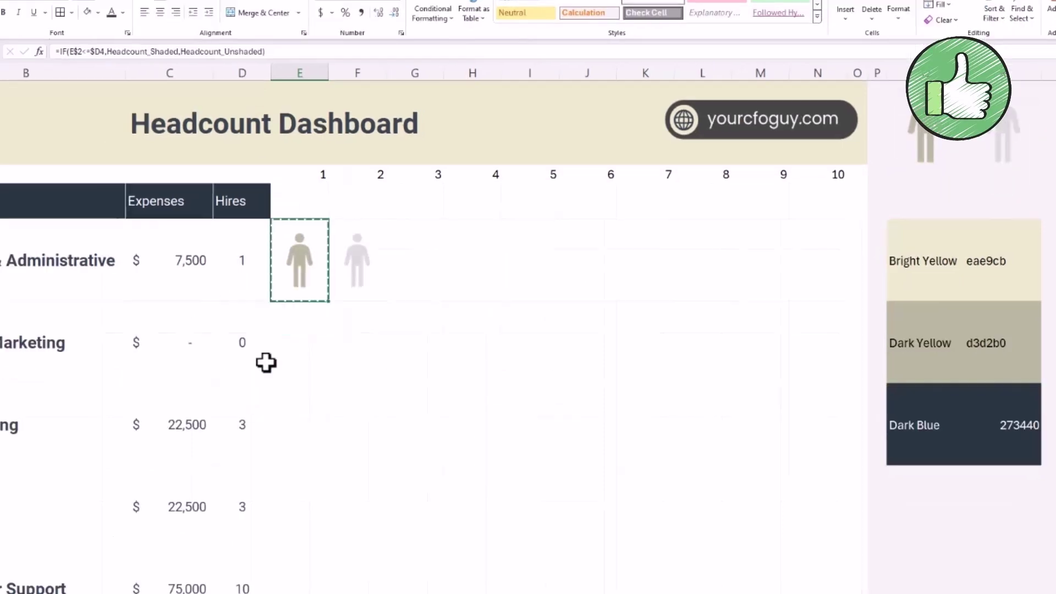
Step: Copy the E4 icon formula across the grid E4:N8
key("ctrl+c")
key("shift+Down")
key("shift+Down")
key("shift+Down")
key("shift+Down")
key("shift+Down")
key("shift+Right")
key("shift+Right")
key("shift+Right")
key("shift+Right")
key("shift+Right")
key("shift+Right")
key("shift+Right")
key("shift+Right")
key("shift+Right")
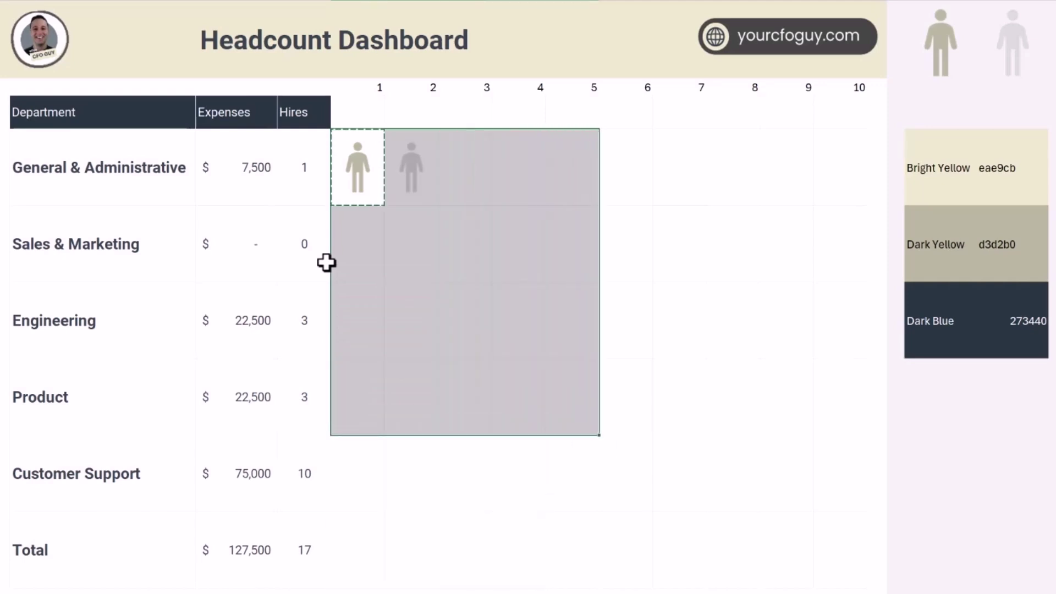
key("ctrl+v")
key("Left")
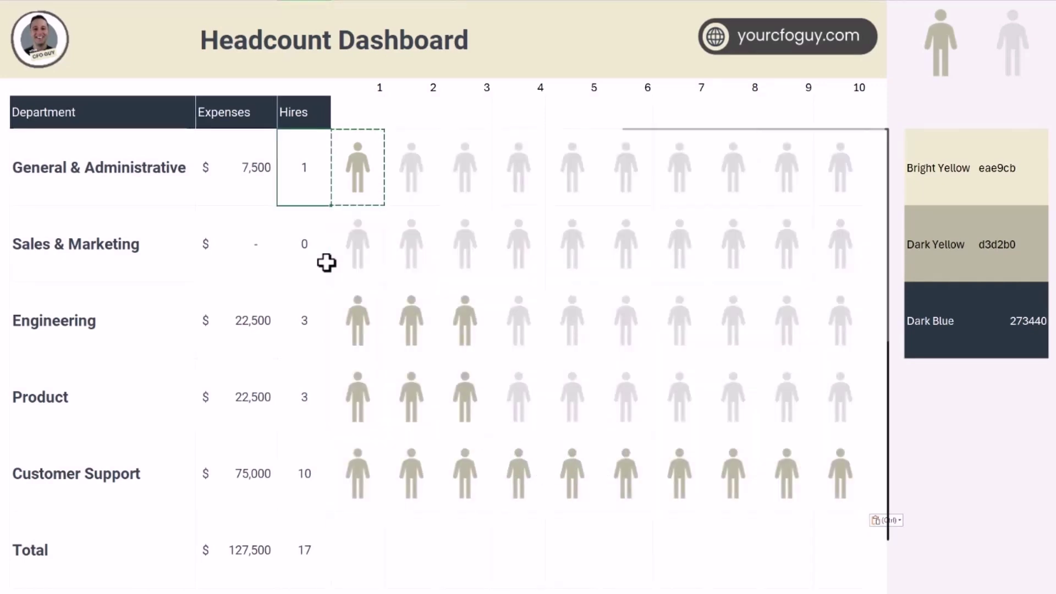
Step: Change the department hires to 4, 5, 7 and 2, then select helper row 2
key("Down")
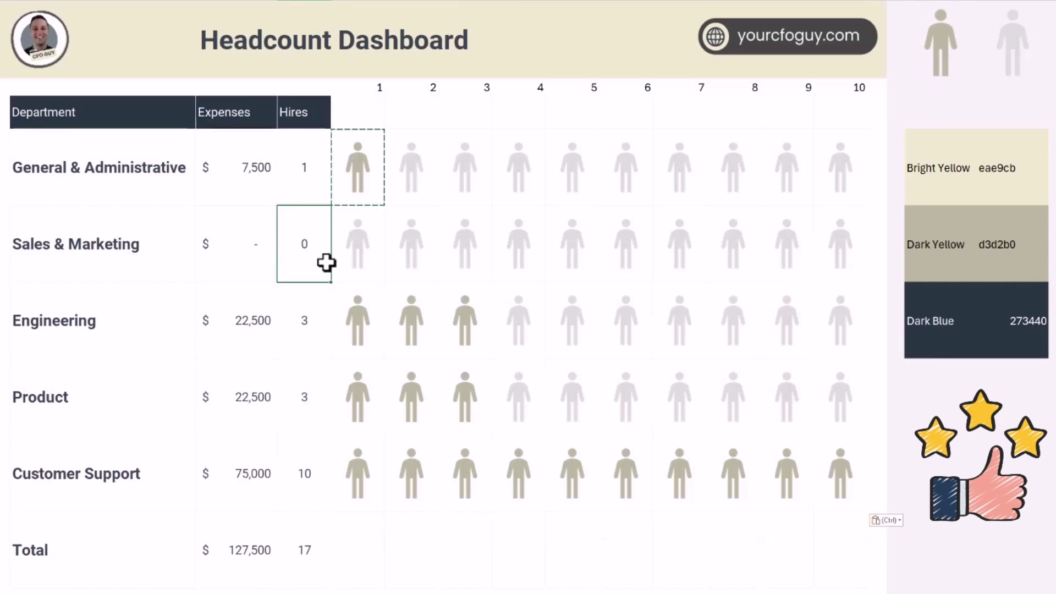
type("4")
key("Return")
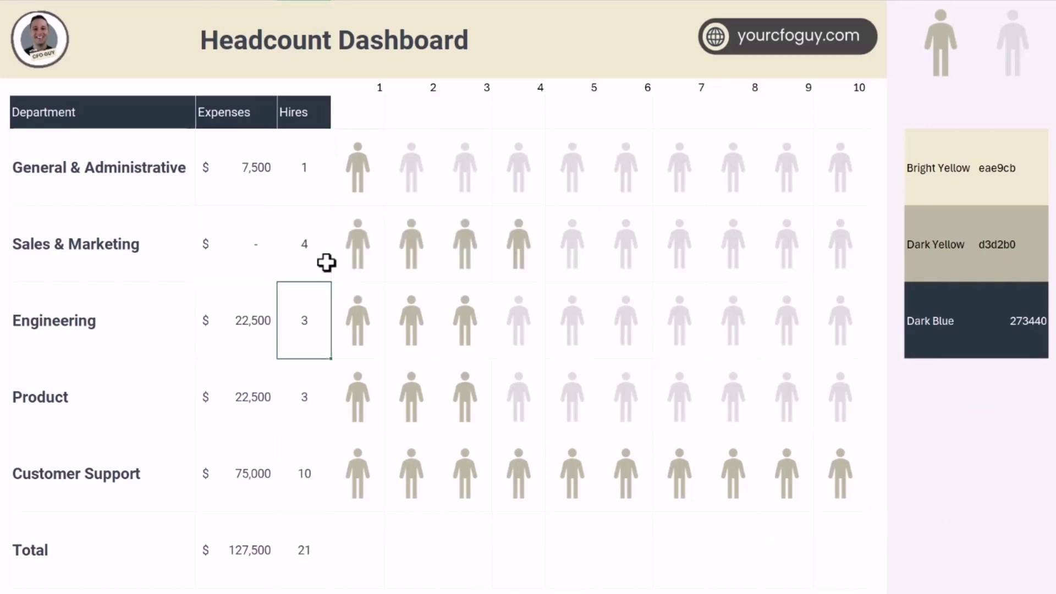
type("5")
key("Return")
type("7")
key("Return")
key("Up")
key("Up")
key("Up")
key("Up")
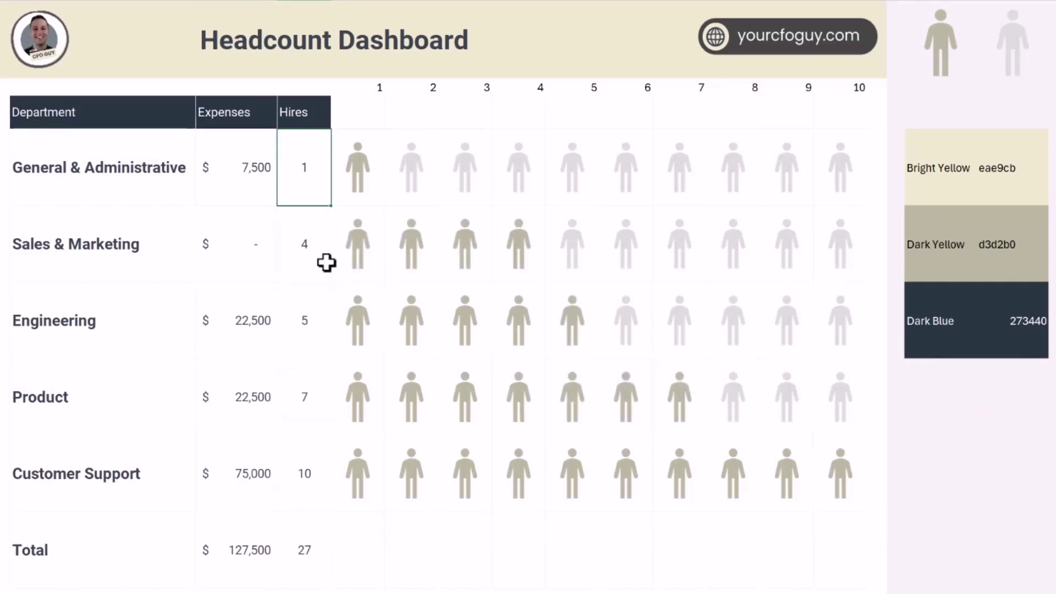
type("2")
key("Return")
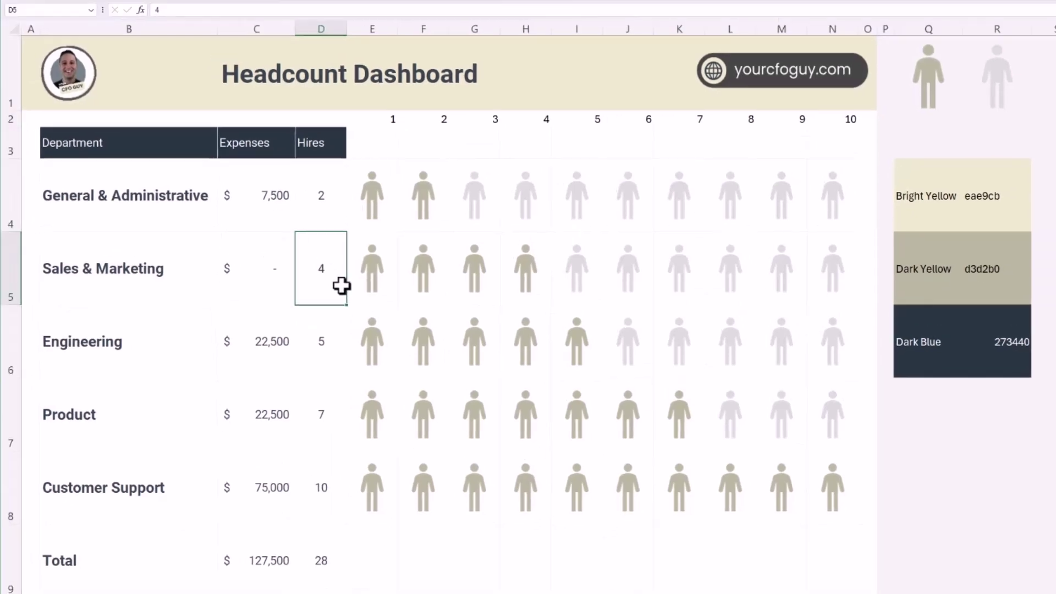
key("Up")
key("Up")
key("Up")
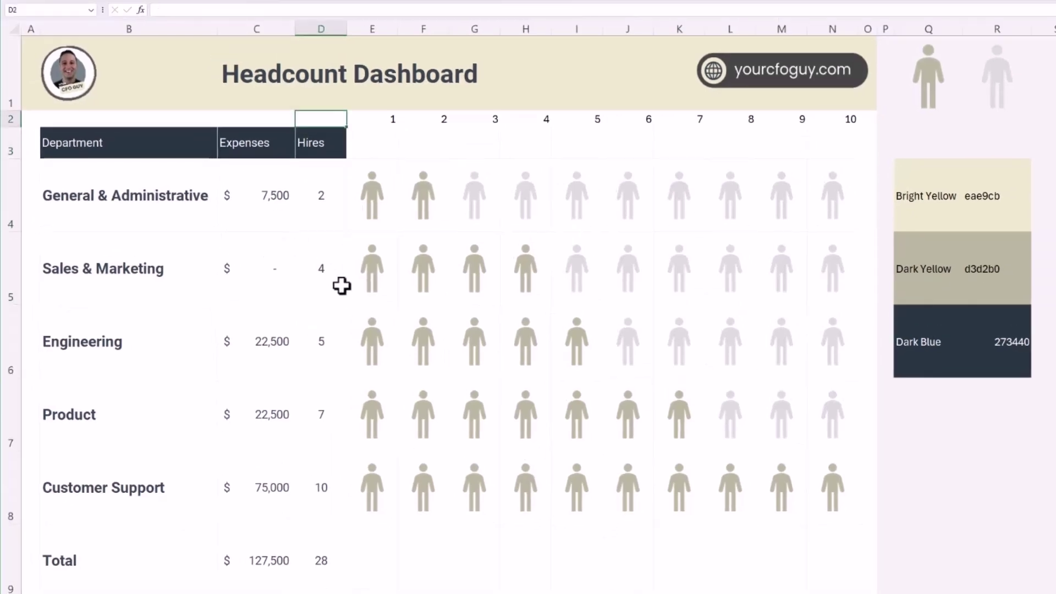
key("shift+space")
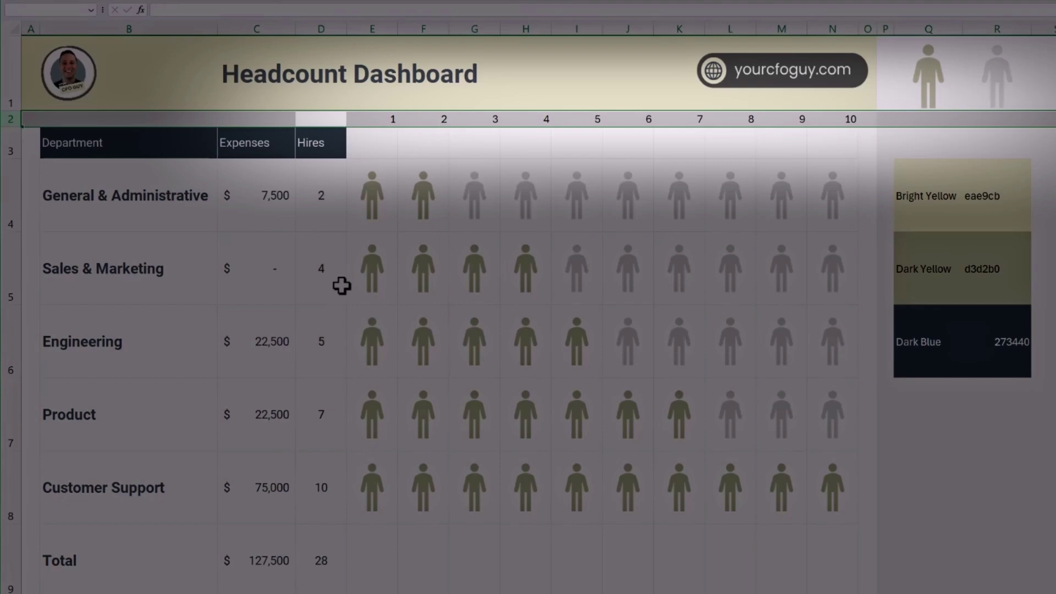
Step: Group helper row 2 and collapse it to hide it
key("alt+a")
key("g")
key("g")
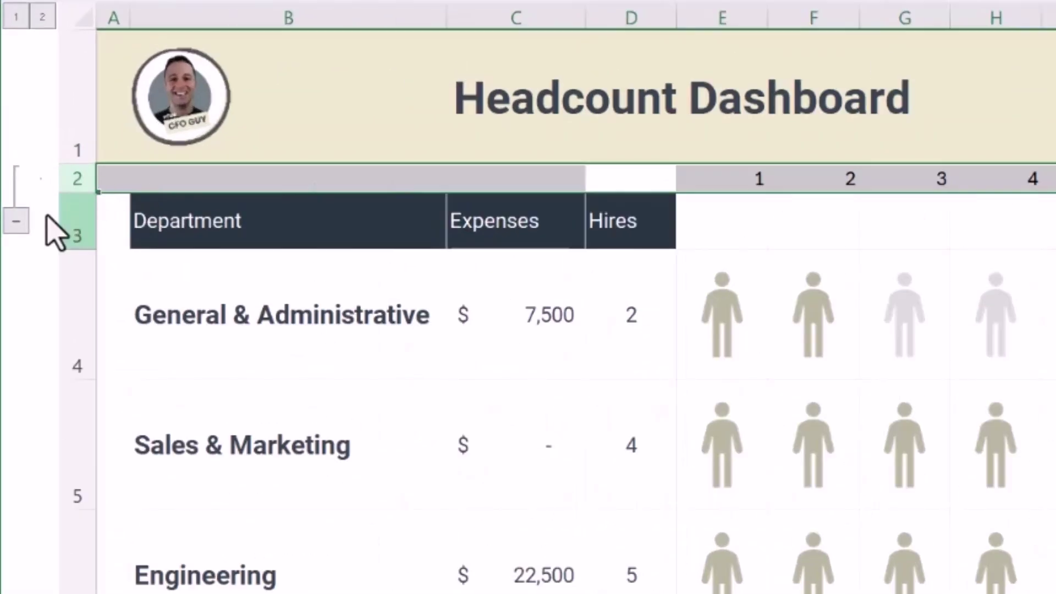
left_click(8, 143)
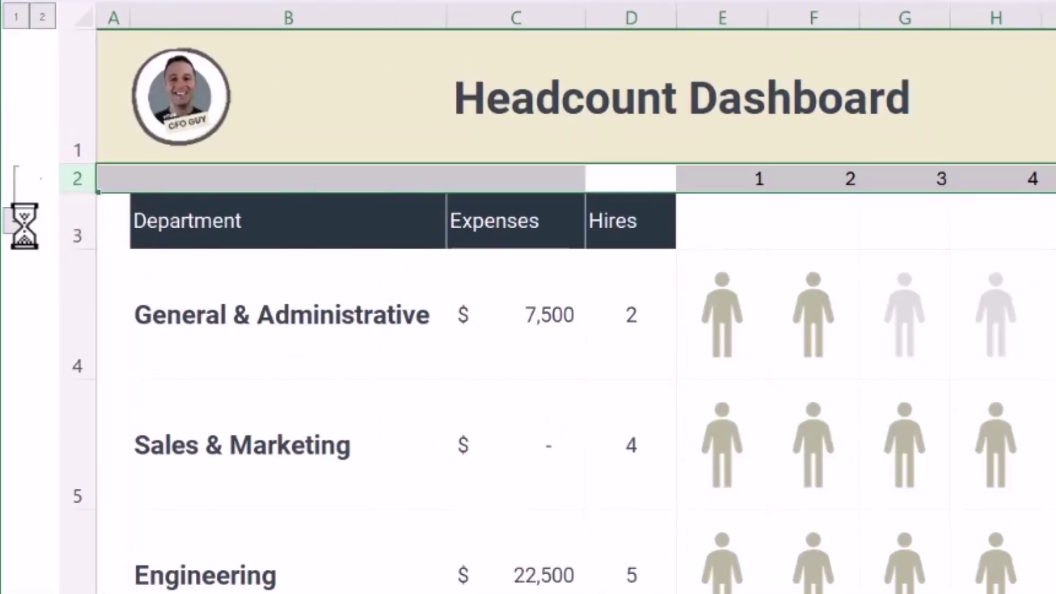
Step: Bold the Total row values in C9:D9 and select the dashboard range A1:O10
left_click_drag(302, 560, 354, 560)
left_click(877, 523)
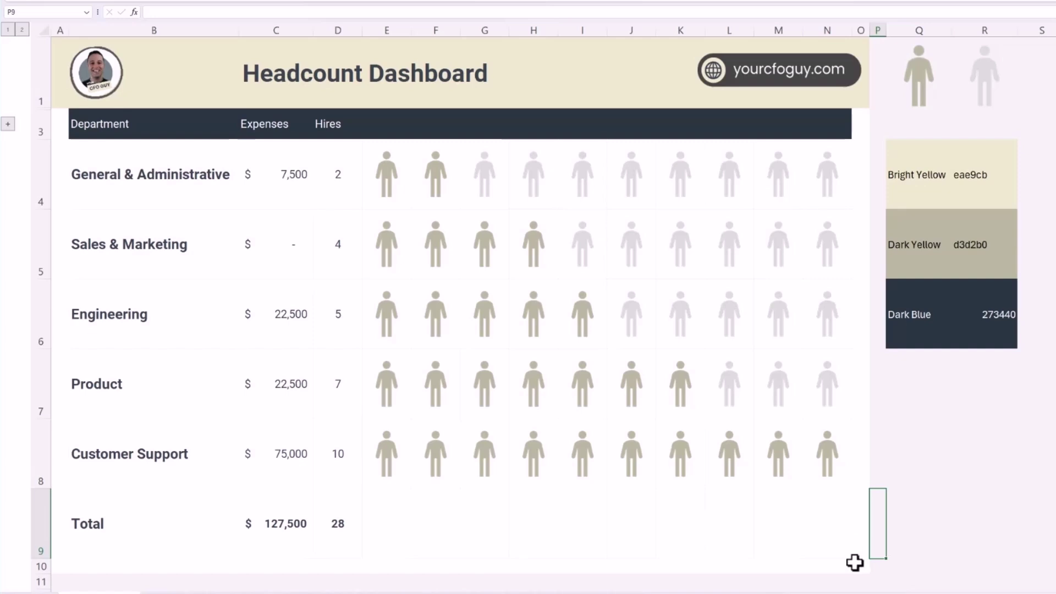
left_click_drag(859, 566, 24, 26)
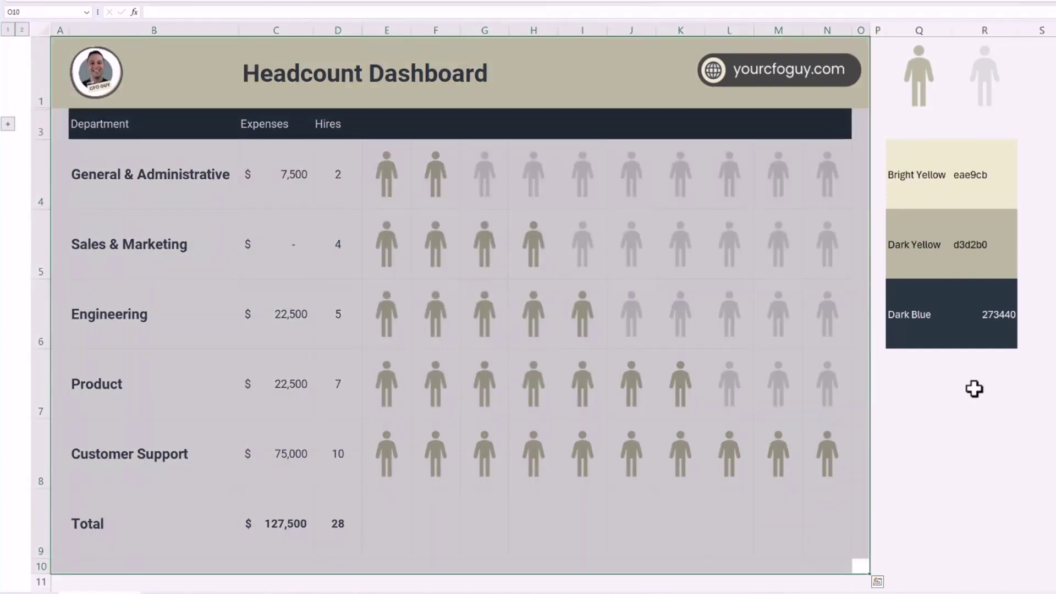
Step: Copy the A1:O10 dashboard and paste it as a picture
key("ctrl+c")
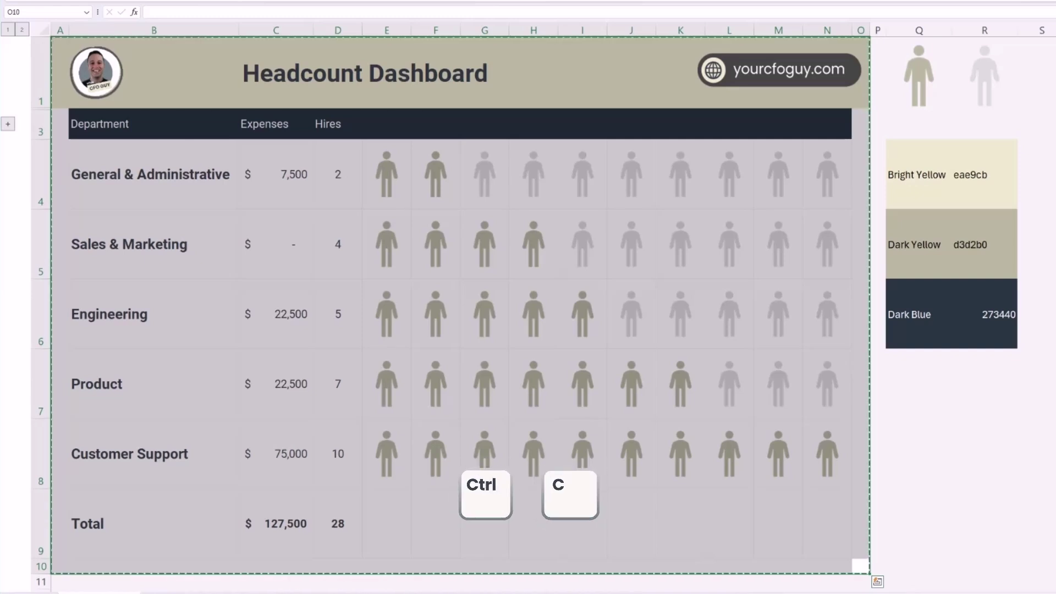
key("alt")
key("h")
key("v")
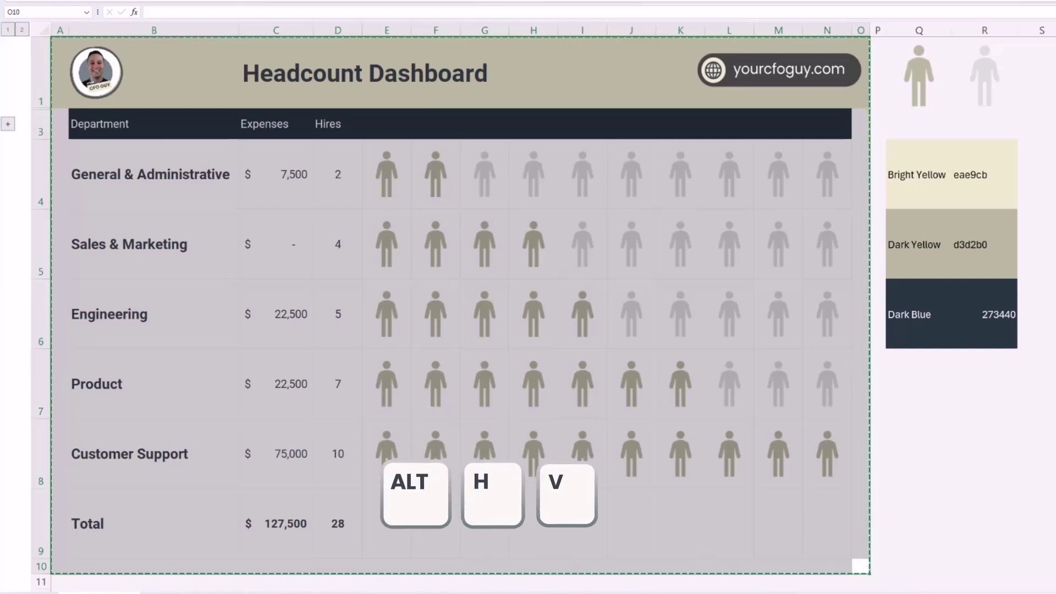
key("u")
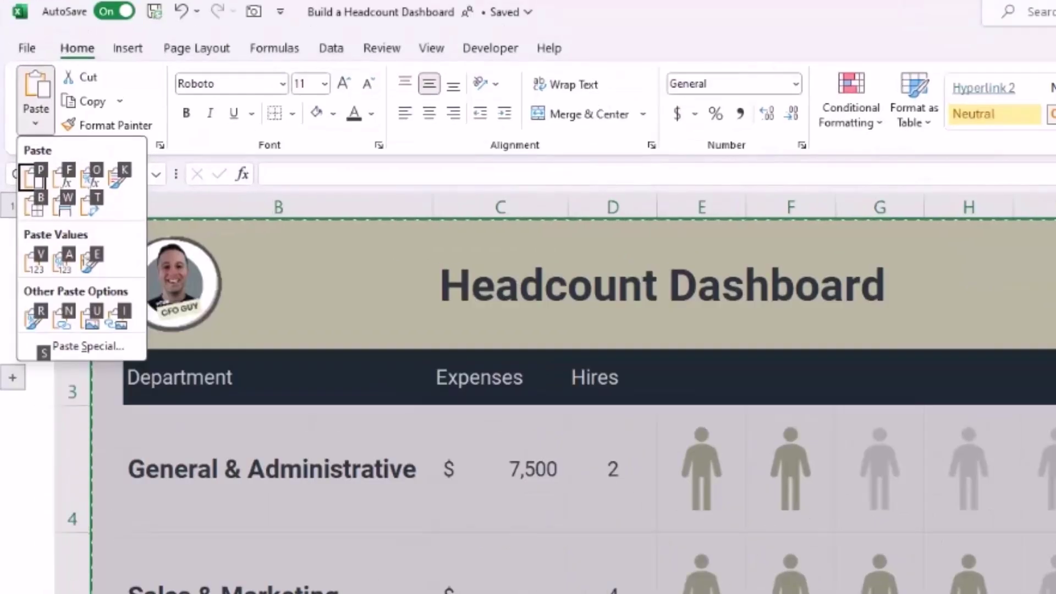